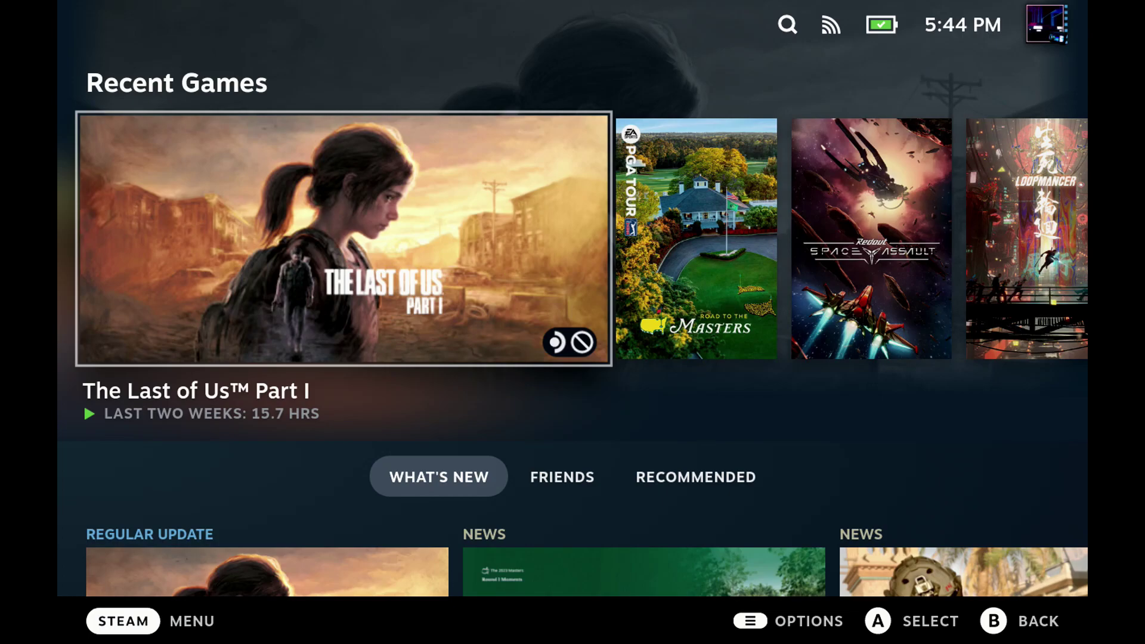
Step: Leave Gaming Mode through the Steam menu's Power > Switch to Desktop option
key("super")
key("Down")
key("Down")
key("Down")
key("Down")
key("Down")
key("Down")
key("Down")
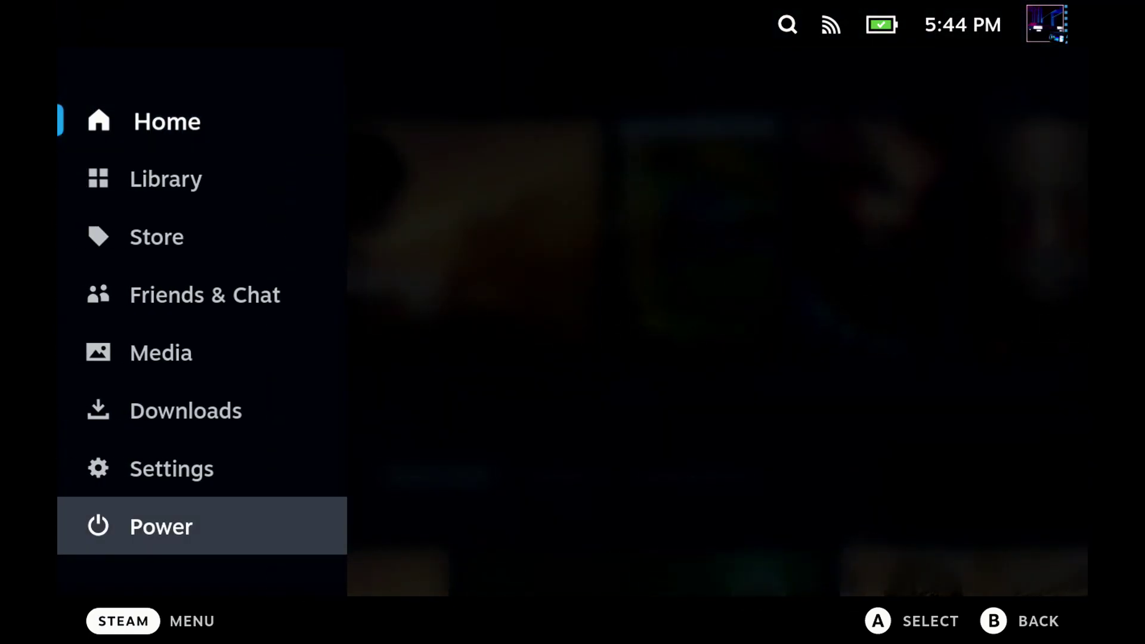
key("Return")
key("Down")
key("Down")
key("Down")
key("Down")
key("Down")
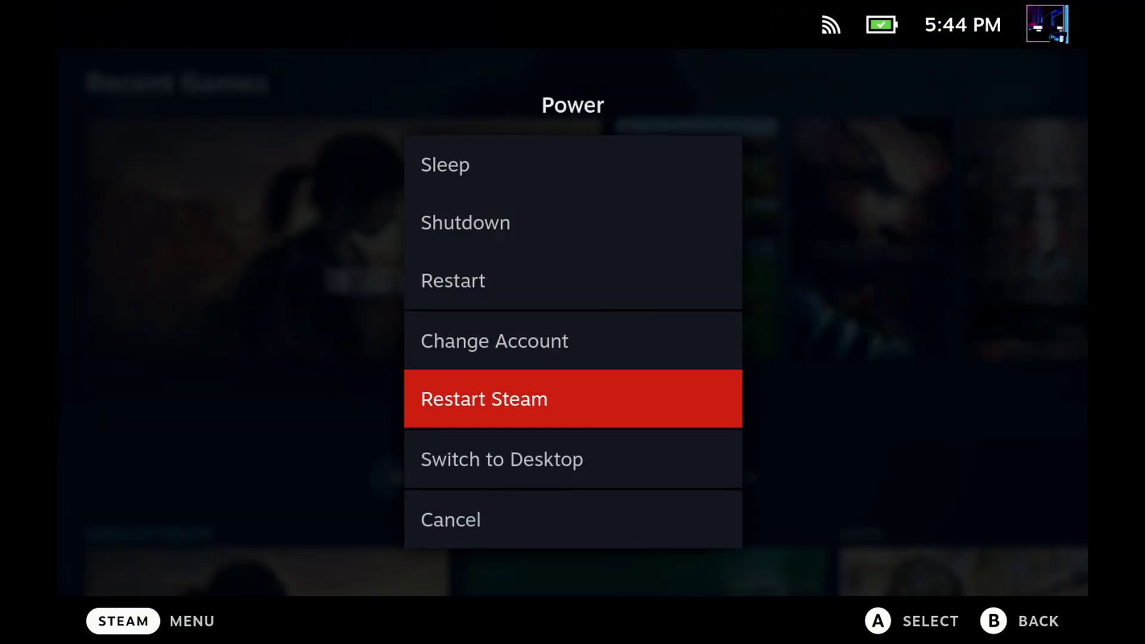
key("Return")
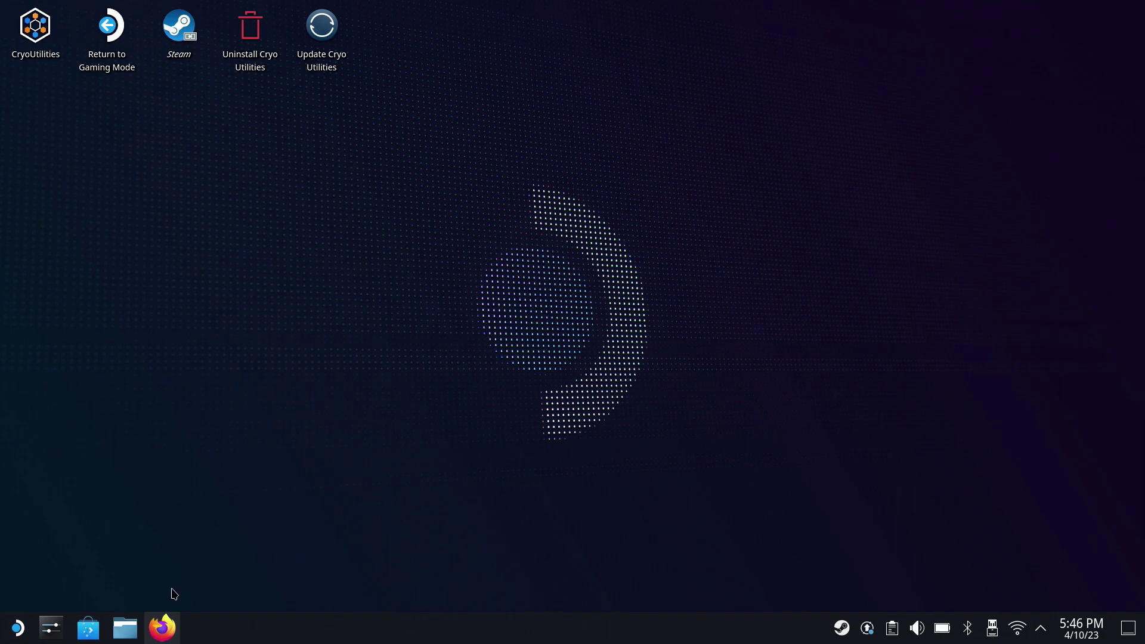
Step: Start the Genshin Impact PC download and allow pop-ups for genshin.hoyoverse.com so it completes
left_click(164, 626)
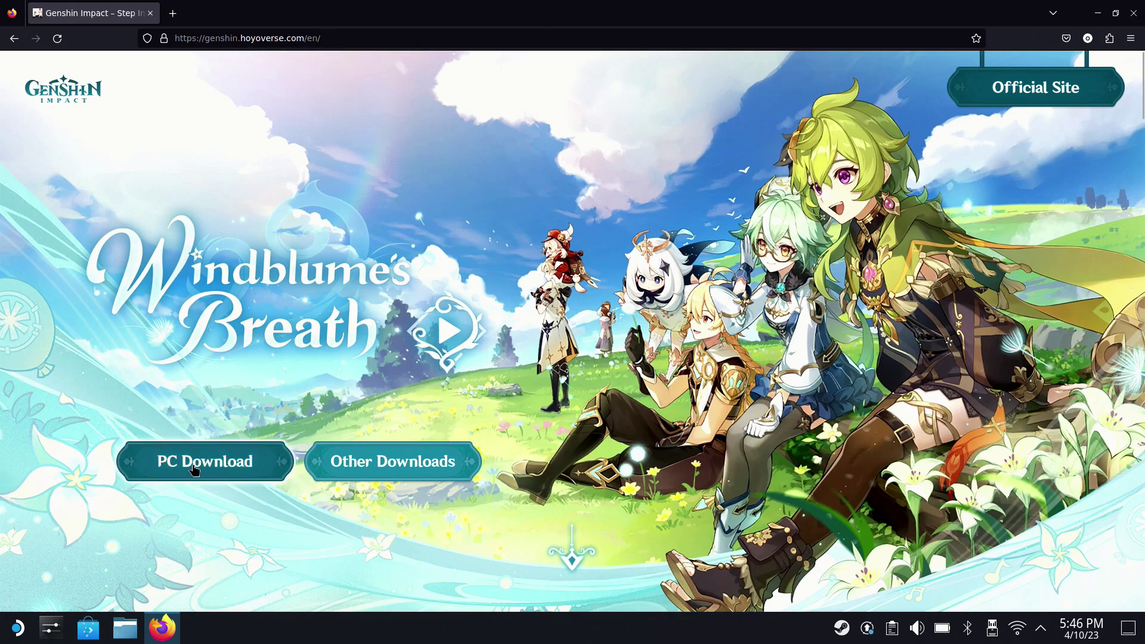
left_click(194, 471)
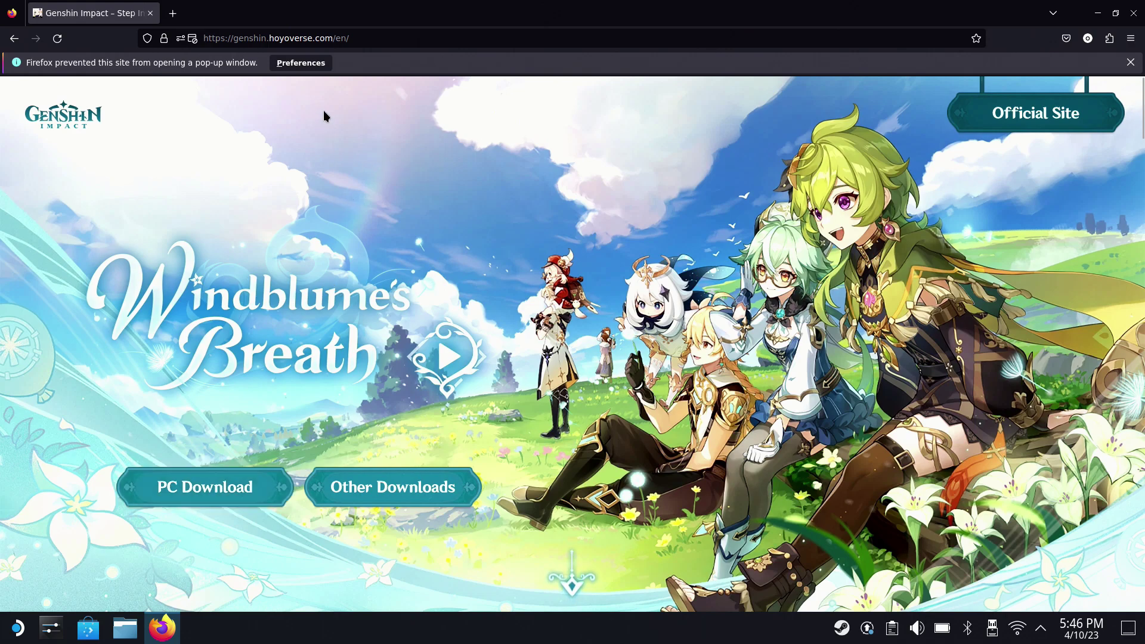
left_click(320, 65)
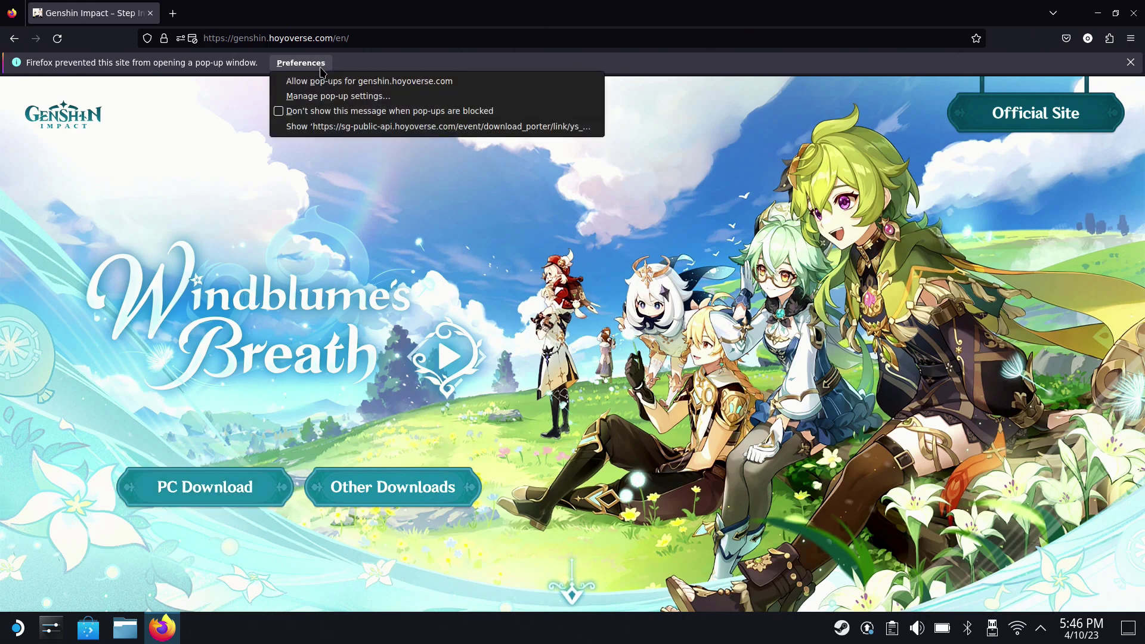
left_click(317, 81)
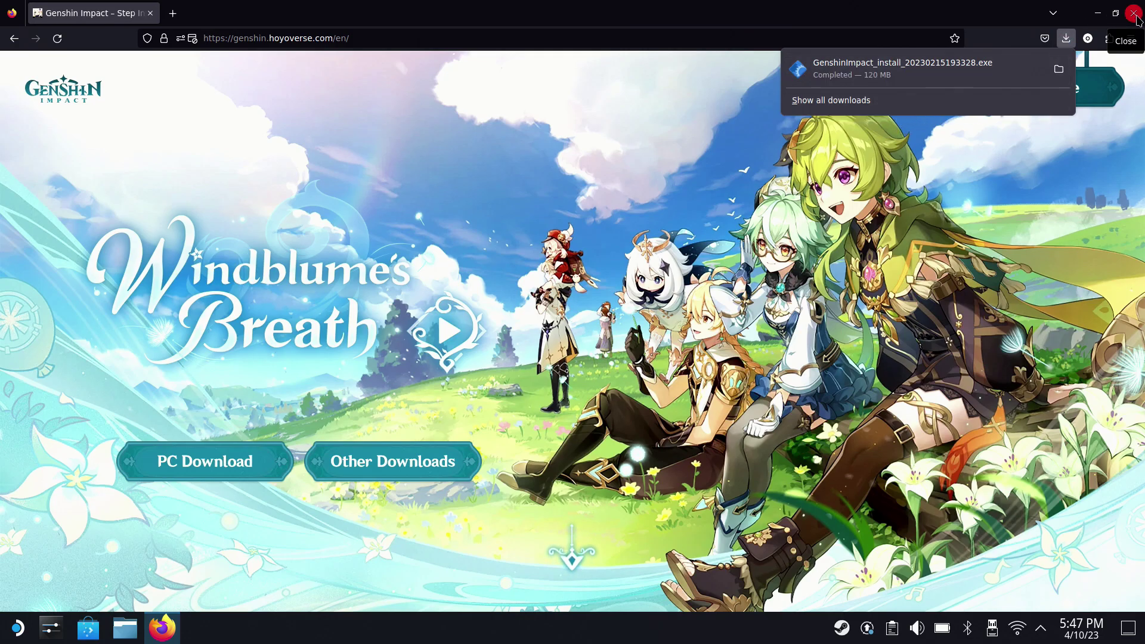
Step: Close Firefox, then add the GenshinImpact_install exe in Dolphin's Downloads folder to Steam and close Dolphin
left_click(1136, 17)
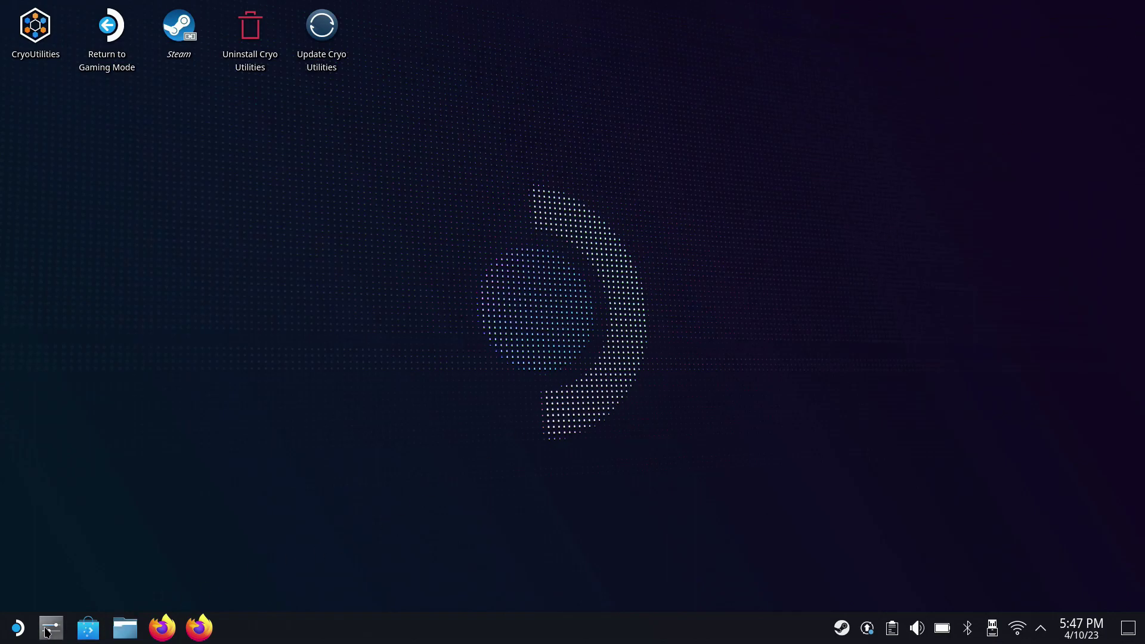
left_click(127, 629)
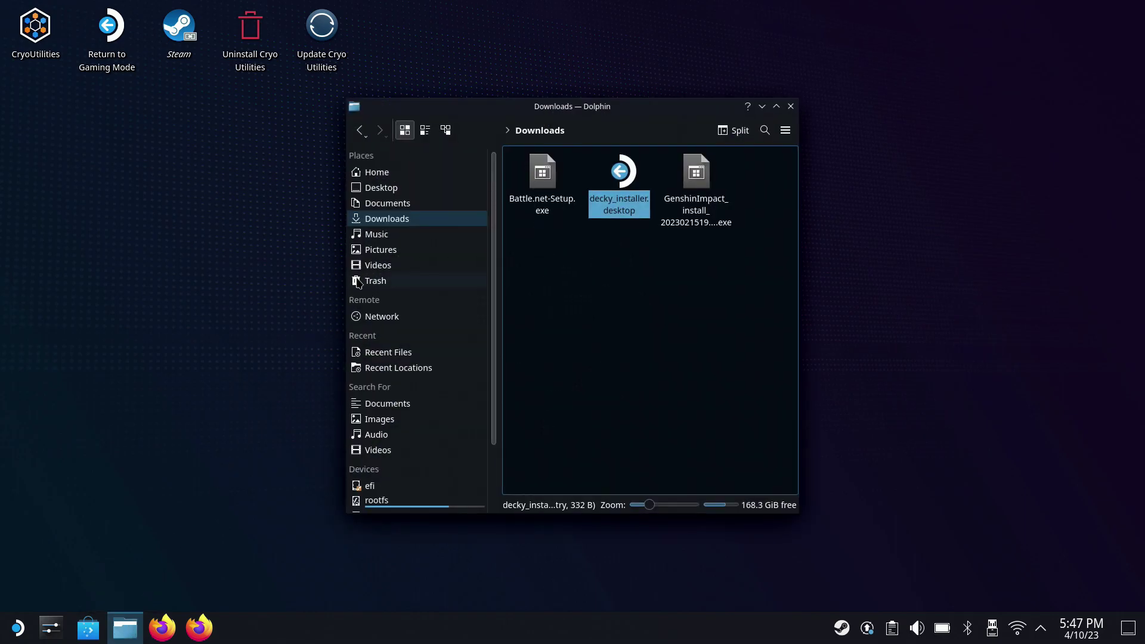
left_click(720, 202)
right_click(720, 204)
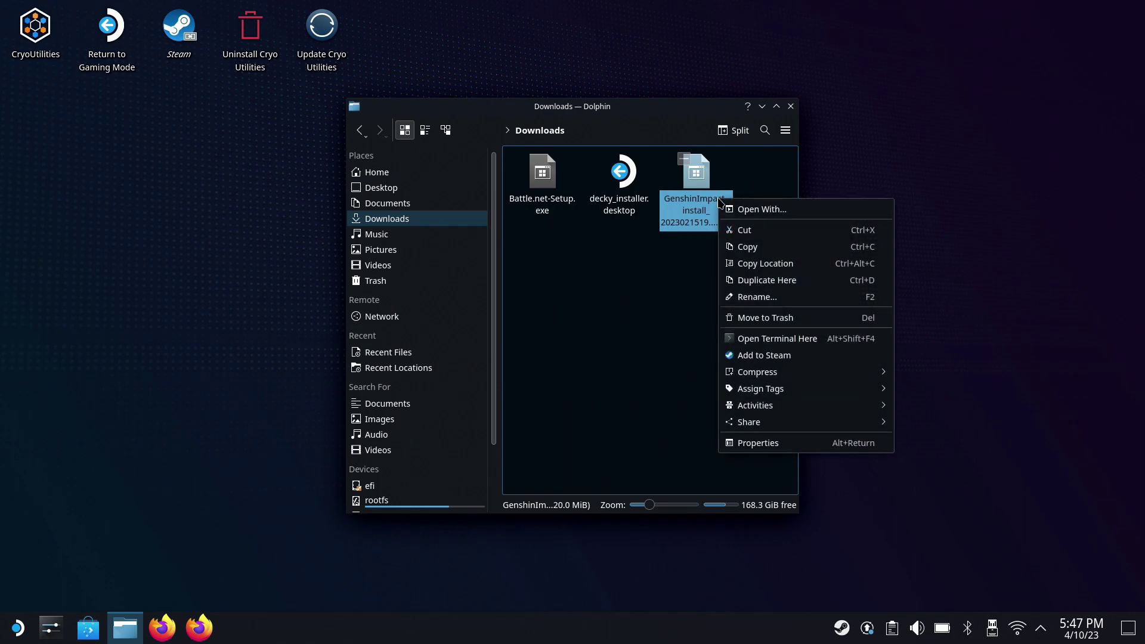
left_click(740, 357)
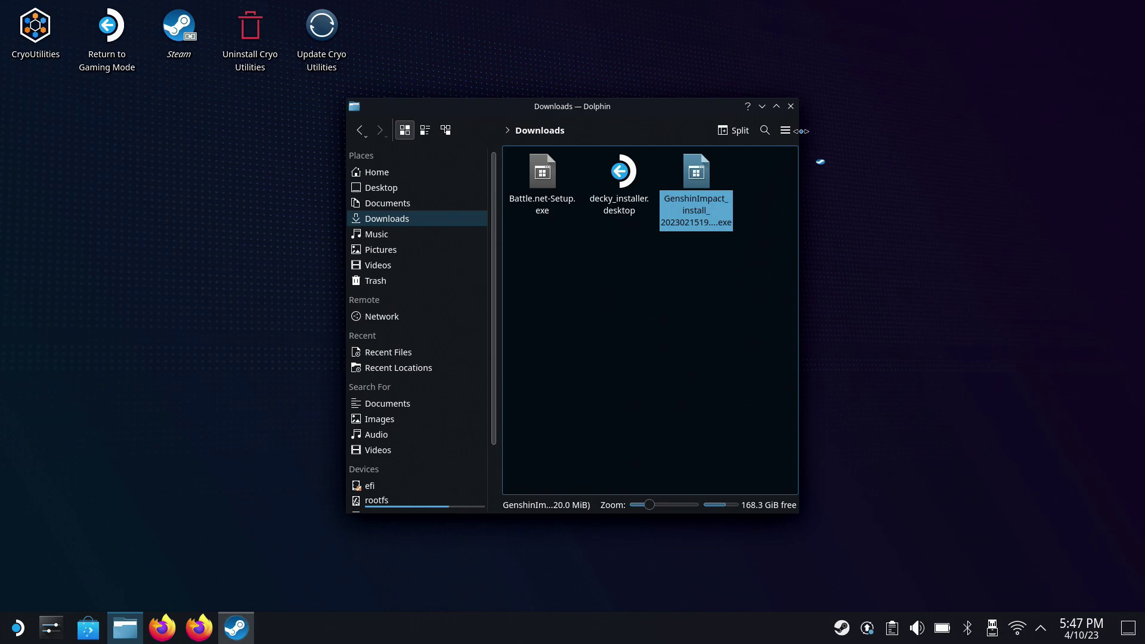
left_click(790, 107)
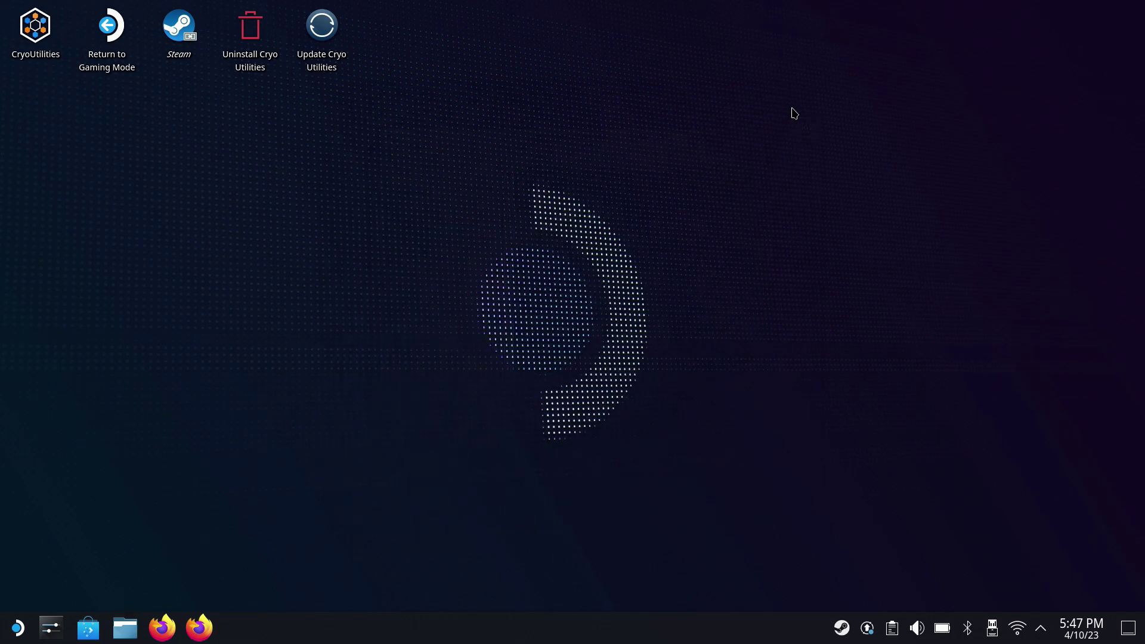
Step: Open Steam's library from the tray and select the GenshinImpact_install_20230215193328.exe entry
right_click(842, 633)
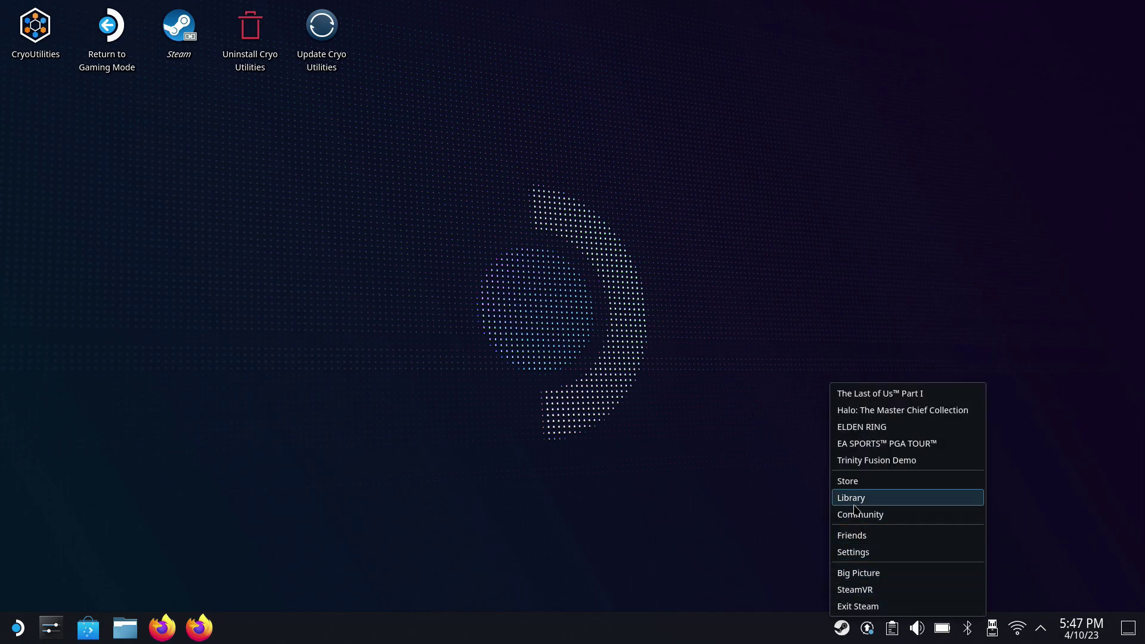
left_click(852, 499)
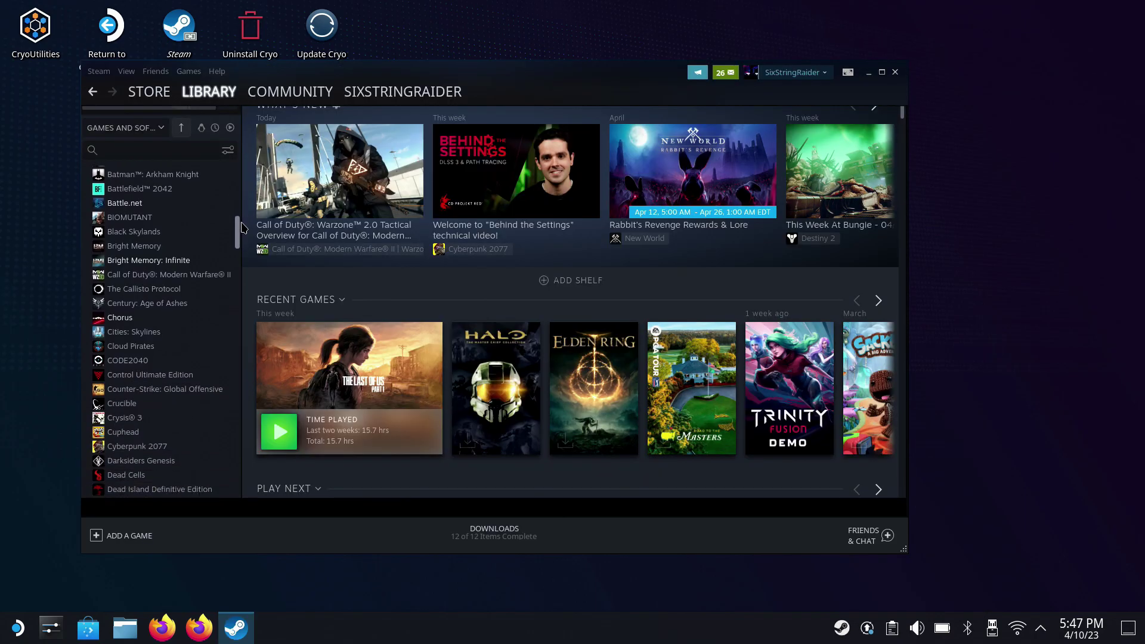
scroll(237, 251, "down", 5)
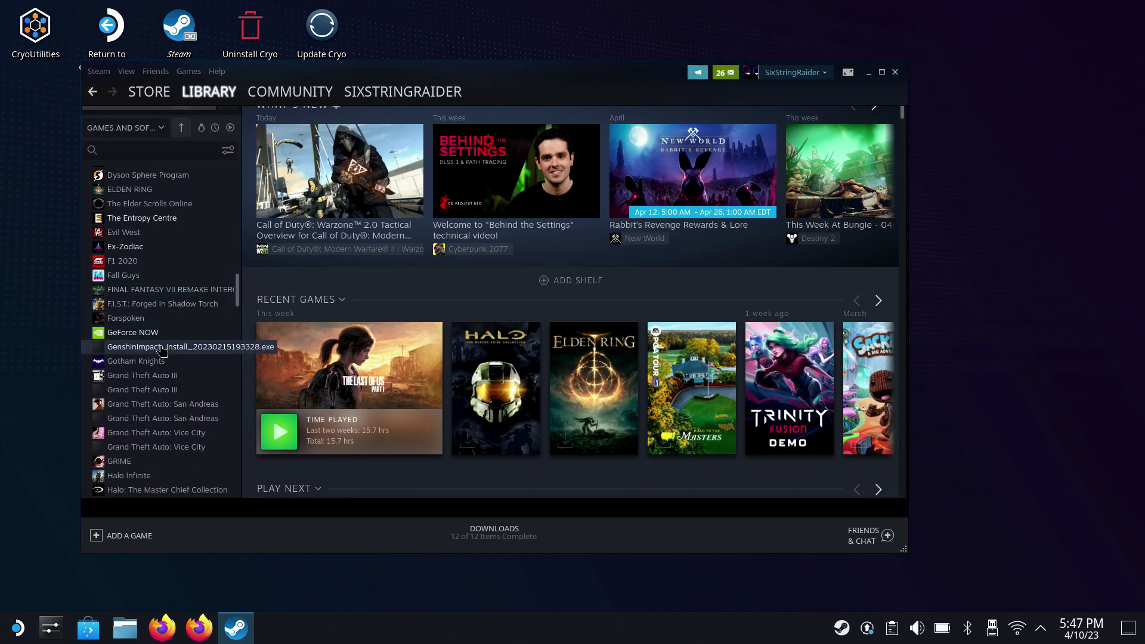
left_click(161, 350)
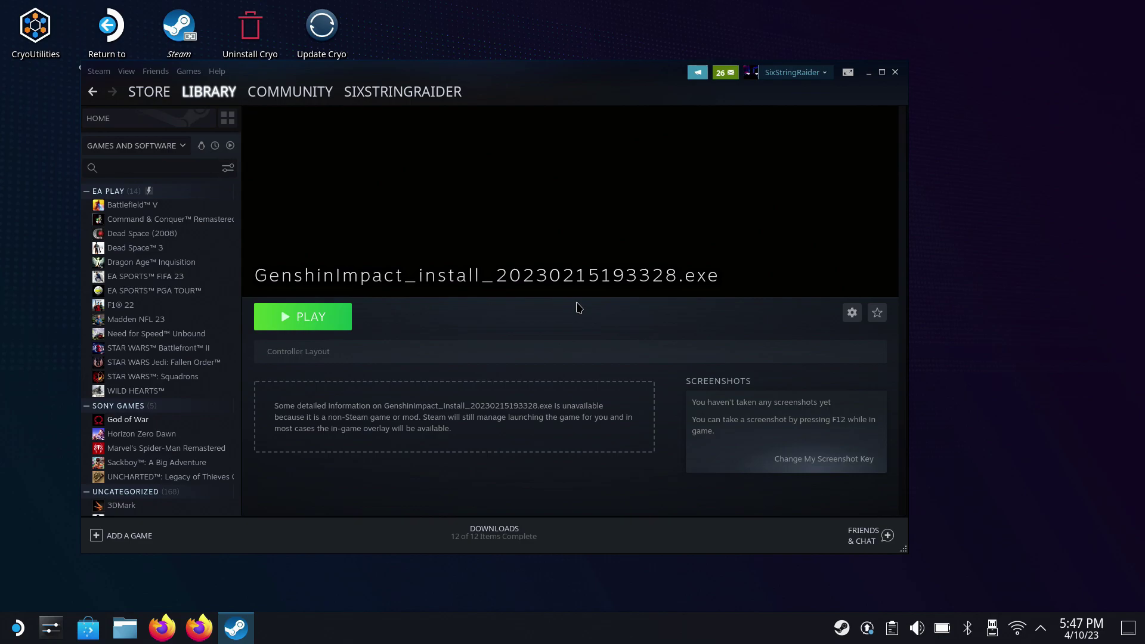
Step: Add GenshinImpact_install_20230215193328.exe from /home/deck/Downloads as a non-Steam game, using All Files
left_click(97, 535)
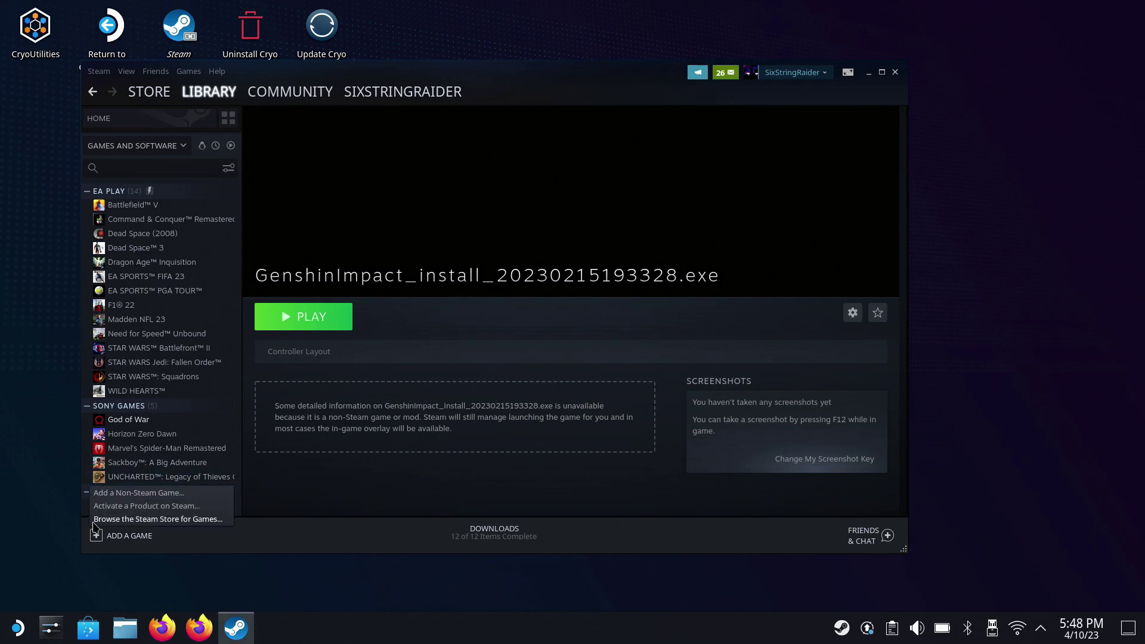
left_click(132, 498)
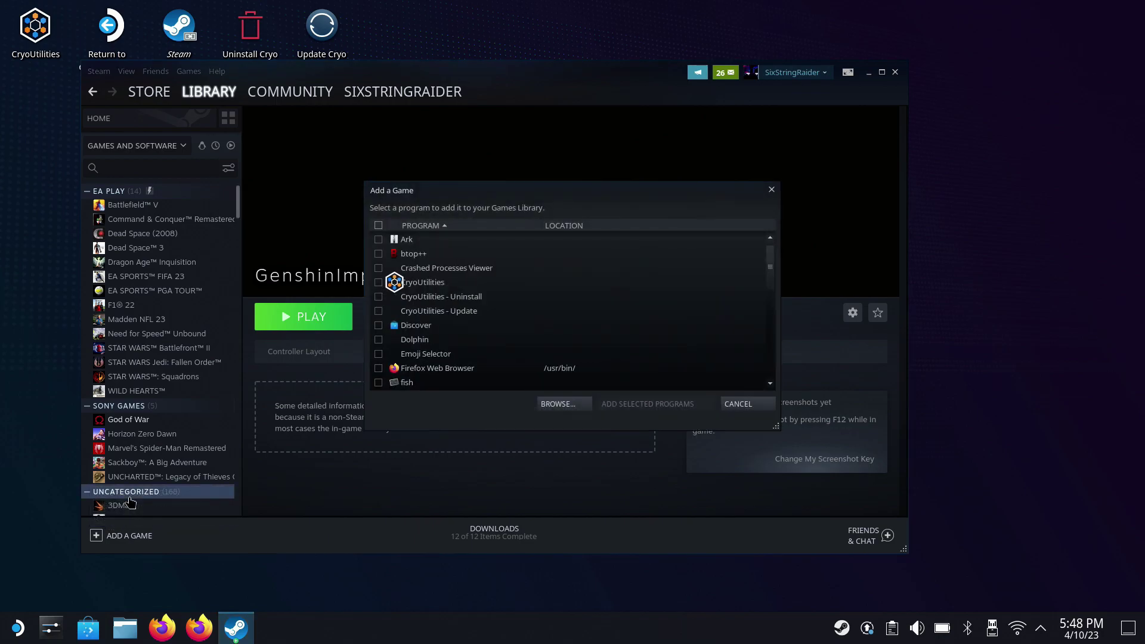
left_click(551, 405)
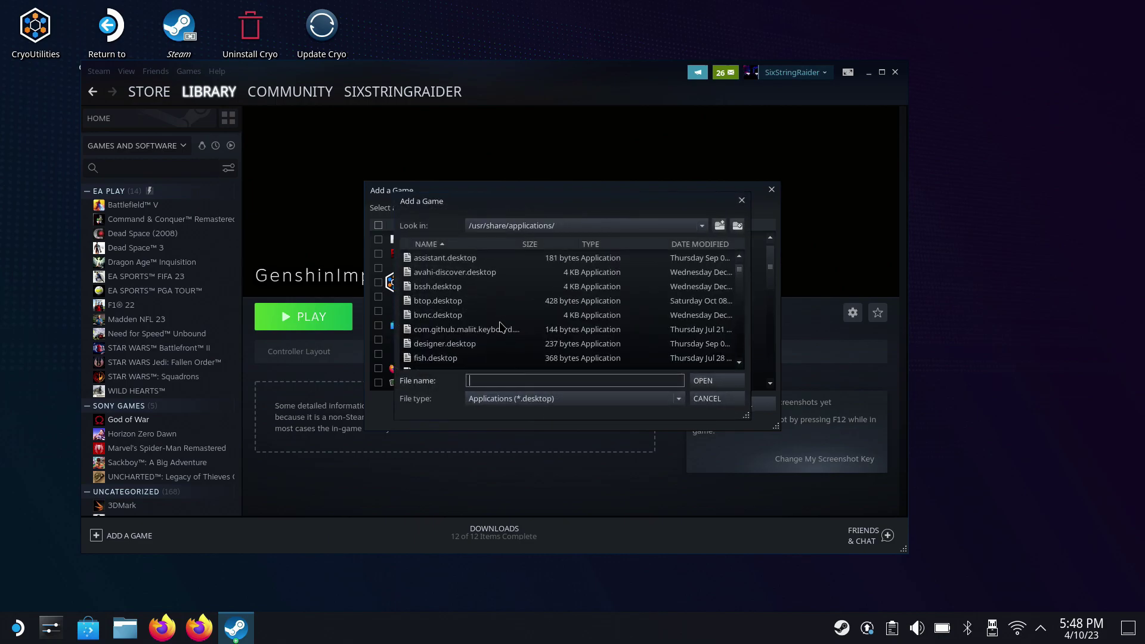
left_click(701, 224)
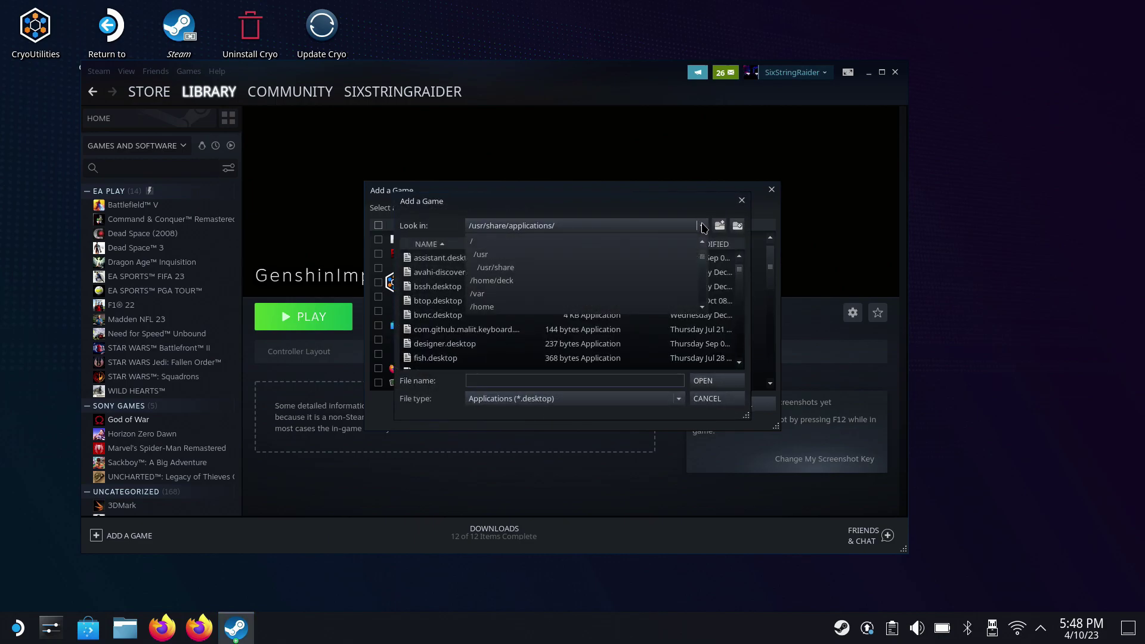
left_click(567, 282)
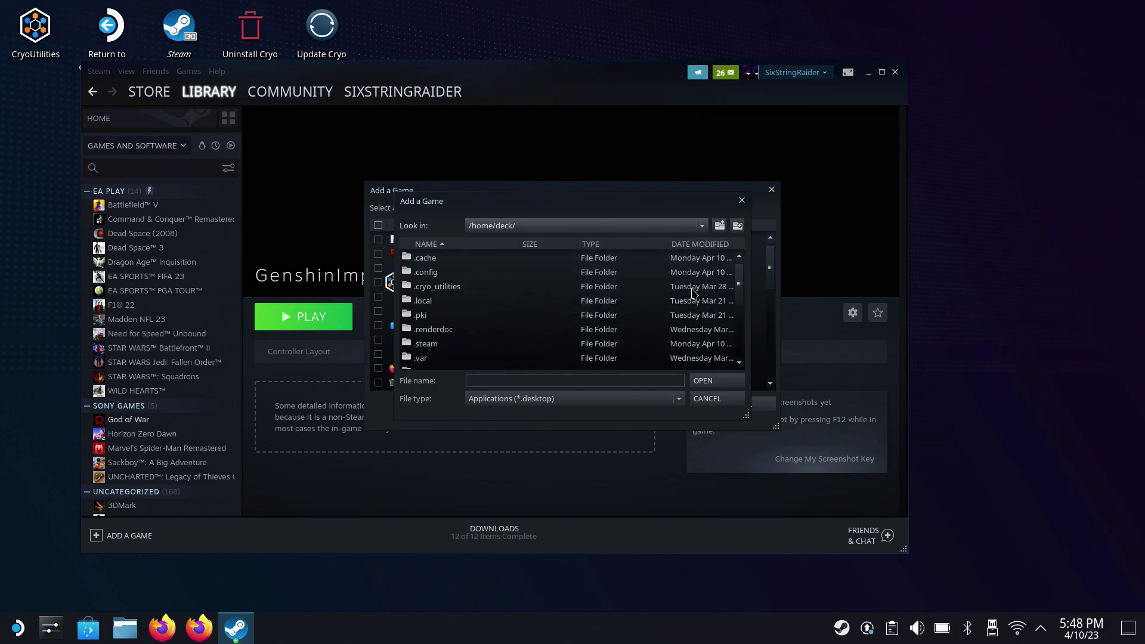
scroll(599, 307, "down", 2)
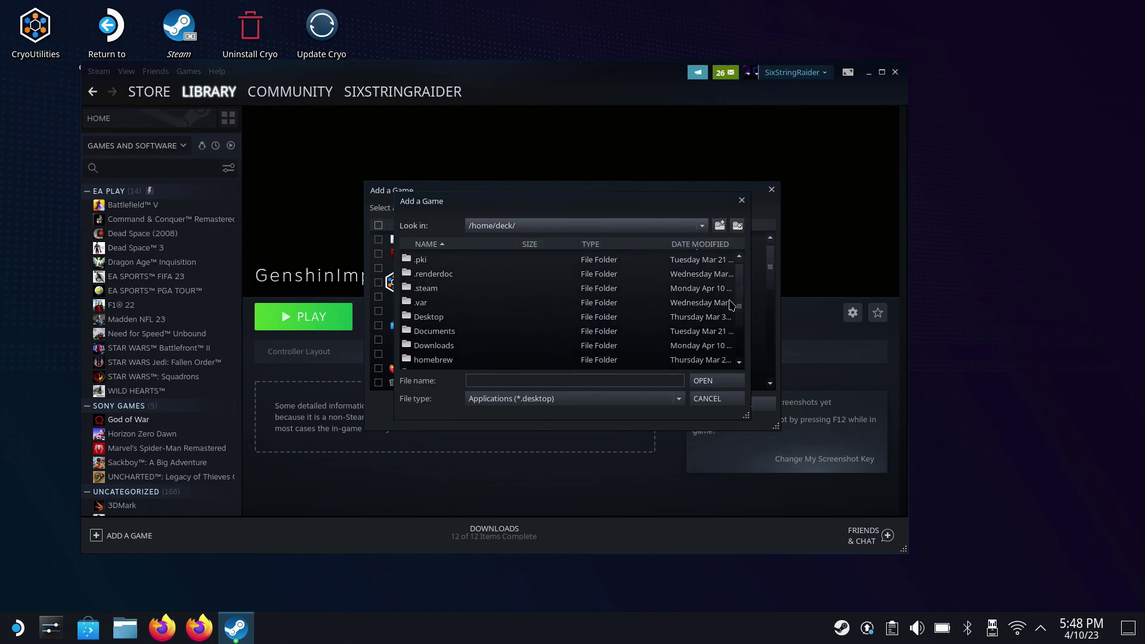
double_click(615, 349)
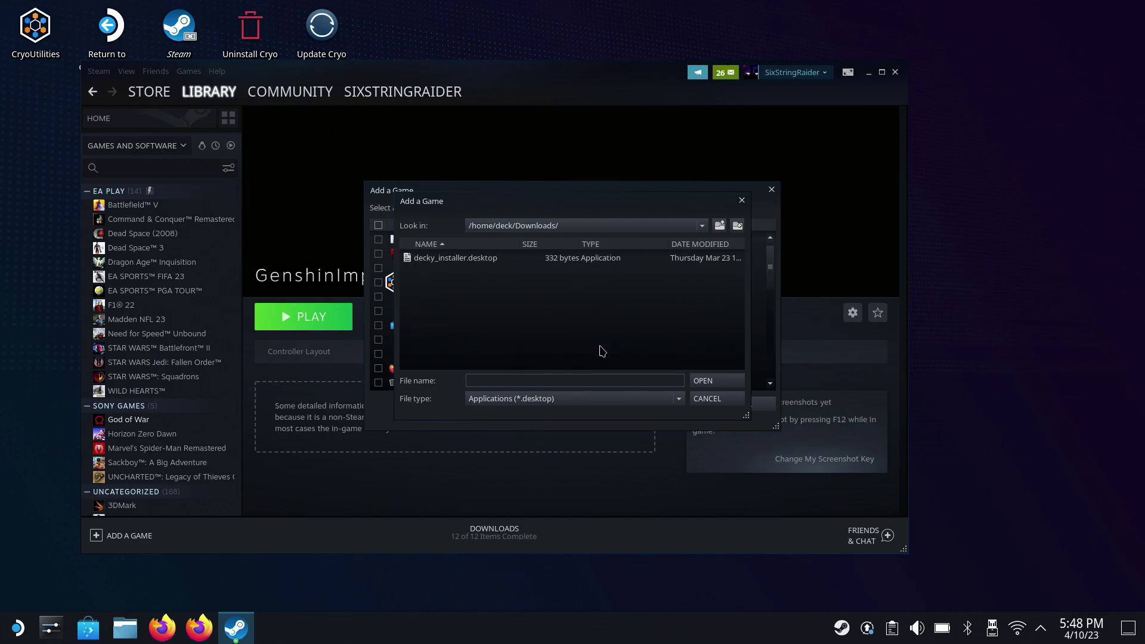
left_click(664, 400)
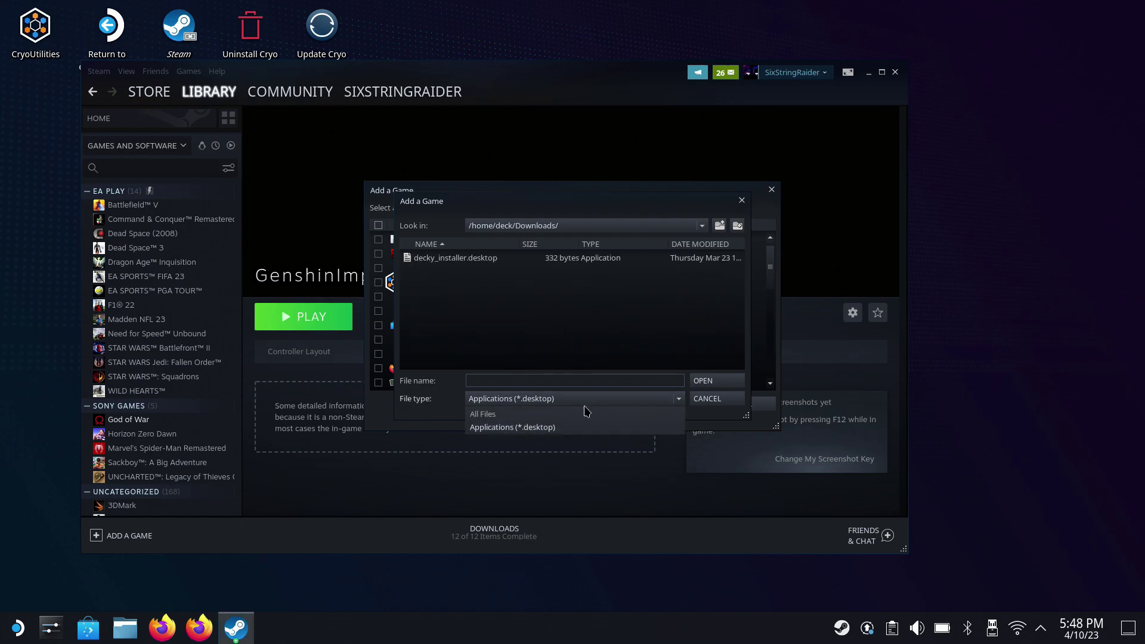
left_click(576, 415)
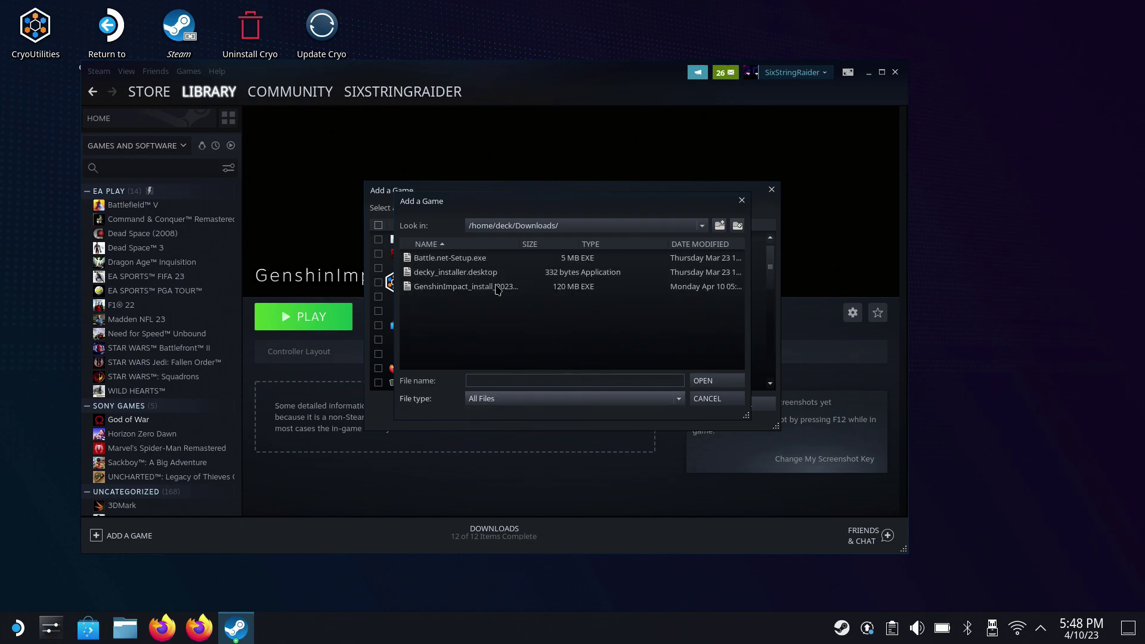
left_click(465, 288)
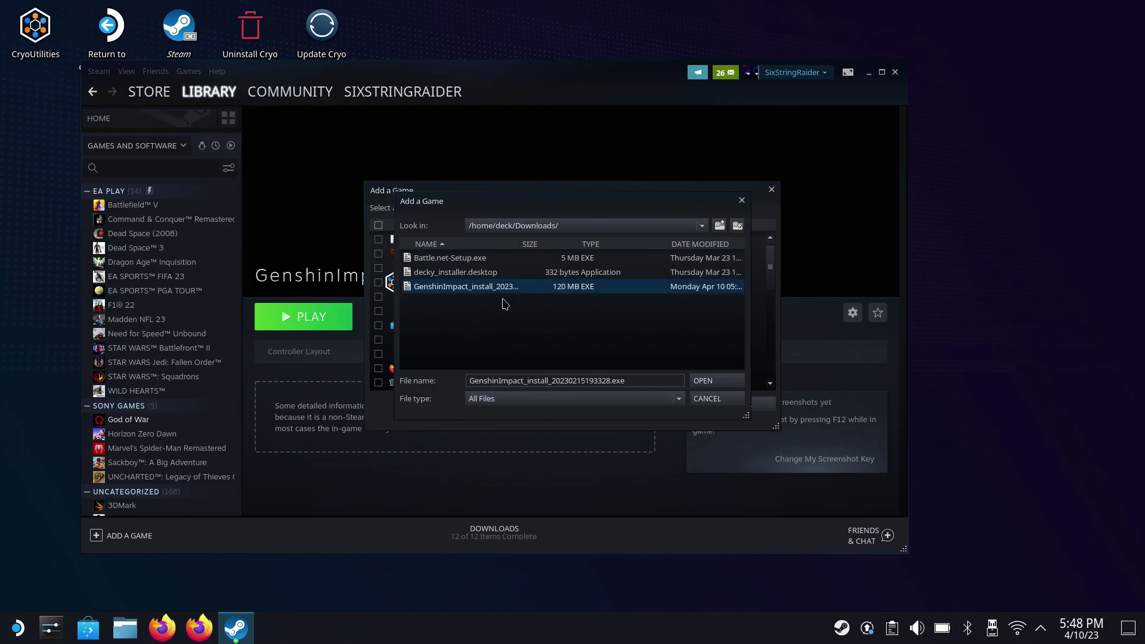
left_click(715, 382)
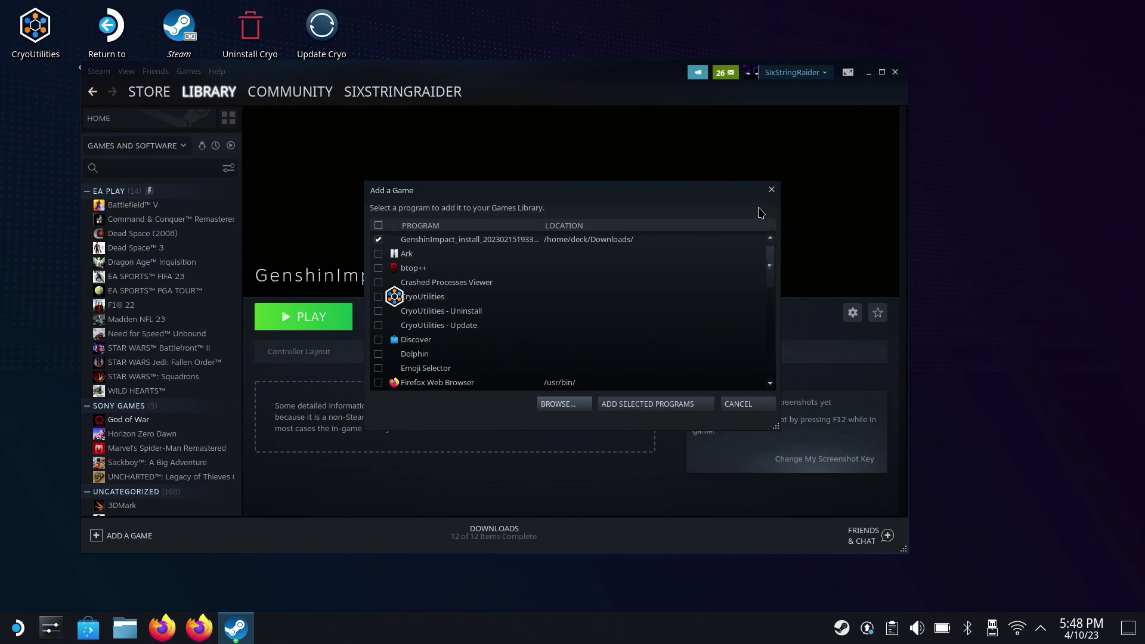
Step: Force Proton Experimental as the compatibility tool in the Genshin installer shortcut's properties
left_click(772, 192)
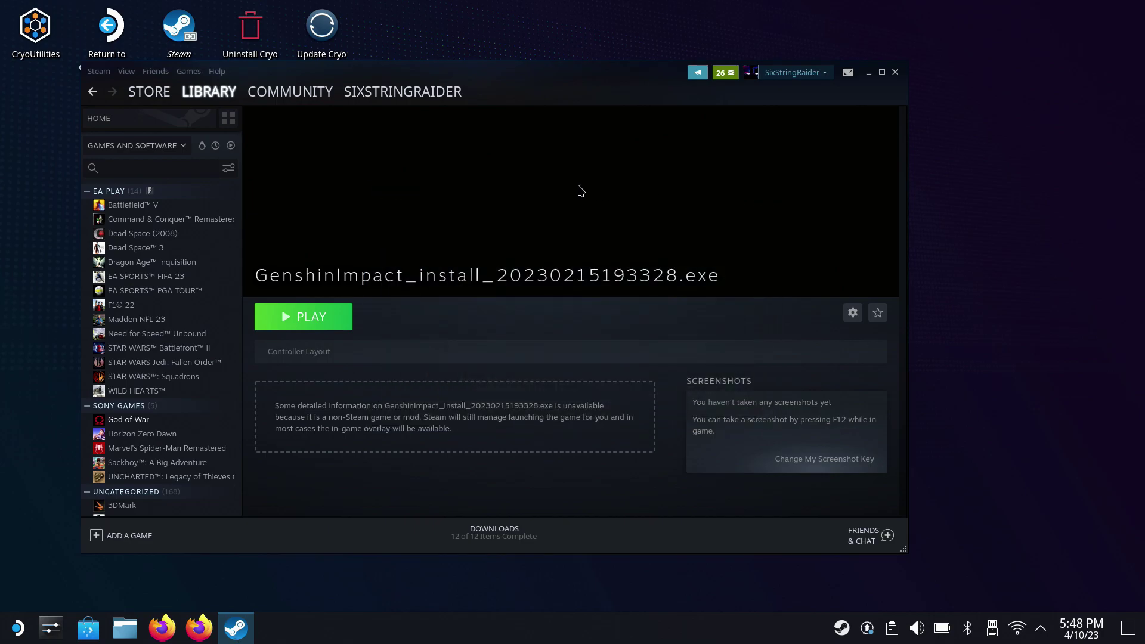
left_click(852, 319)
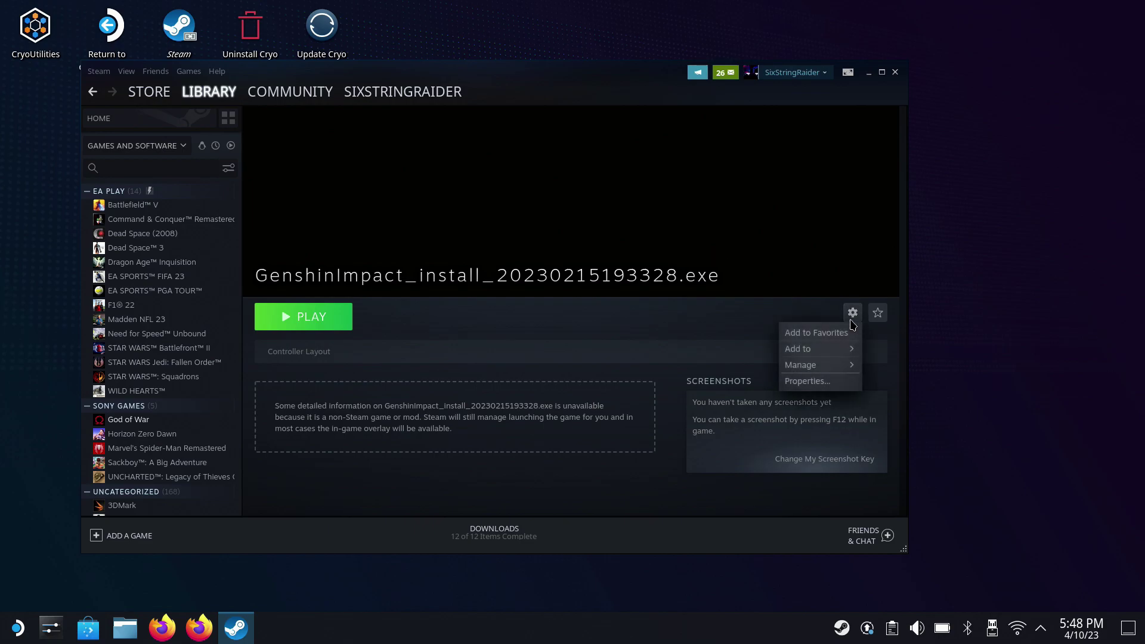
left_click(836, 383)
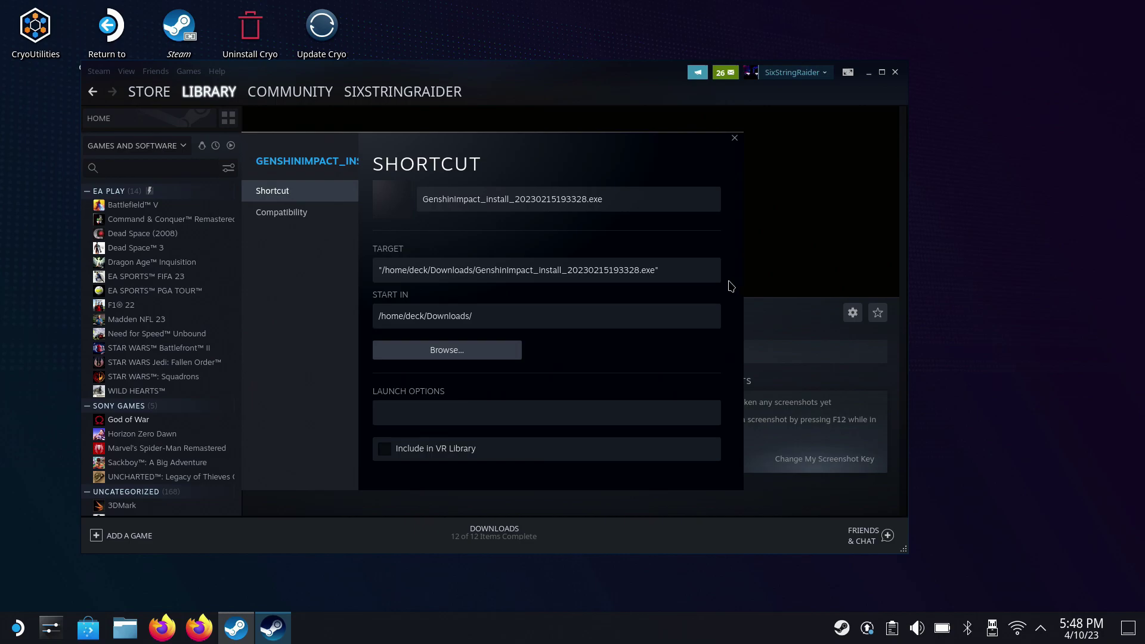
left_click(305, 215)
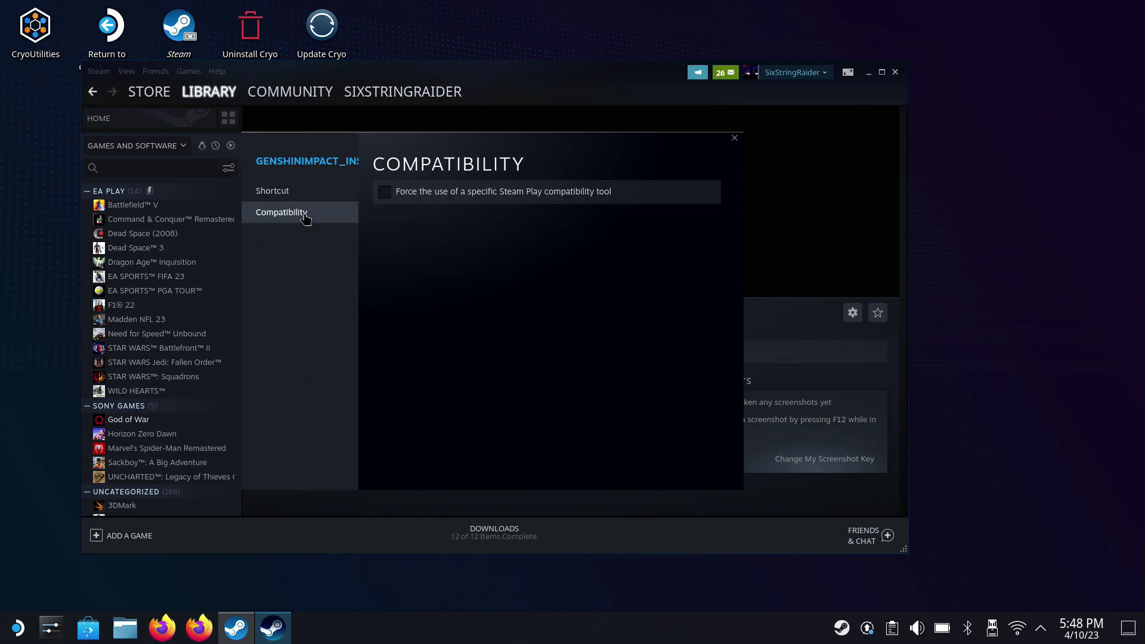
left_click(385, 191)
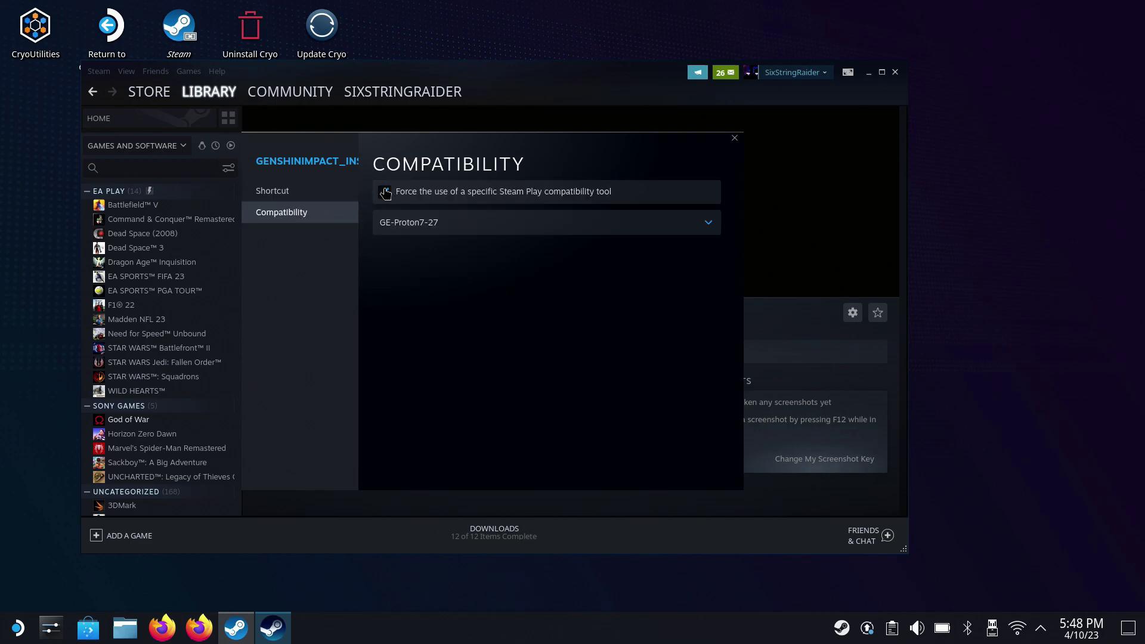
left_click(441, 222)
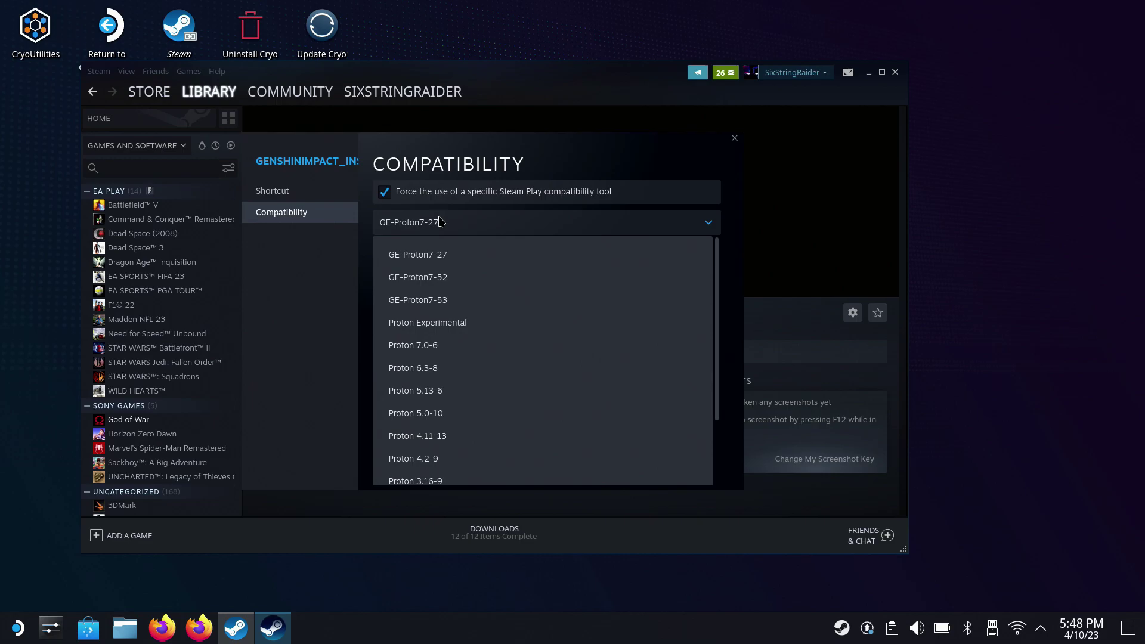
left_click(431, 331)
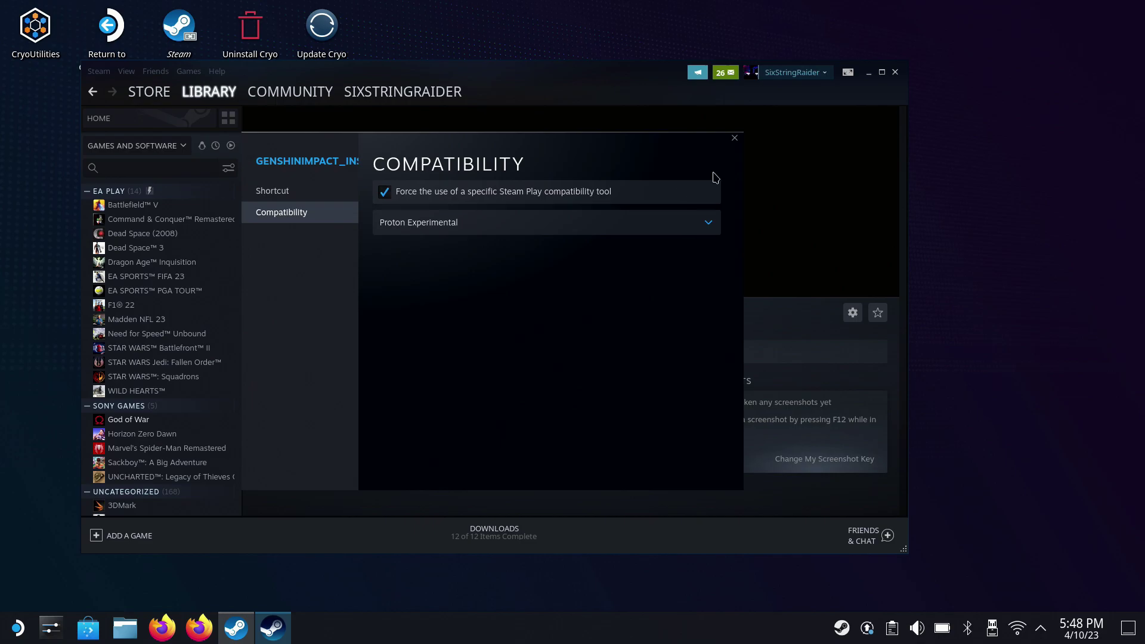
left_click(735, 139)
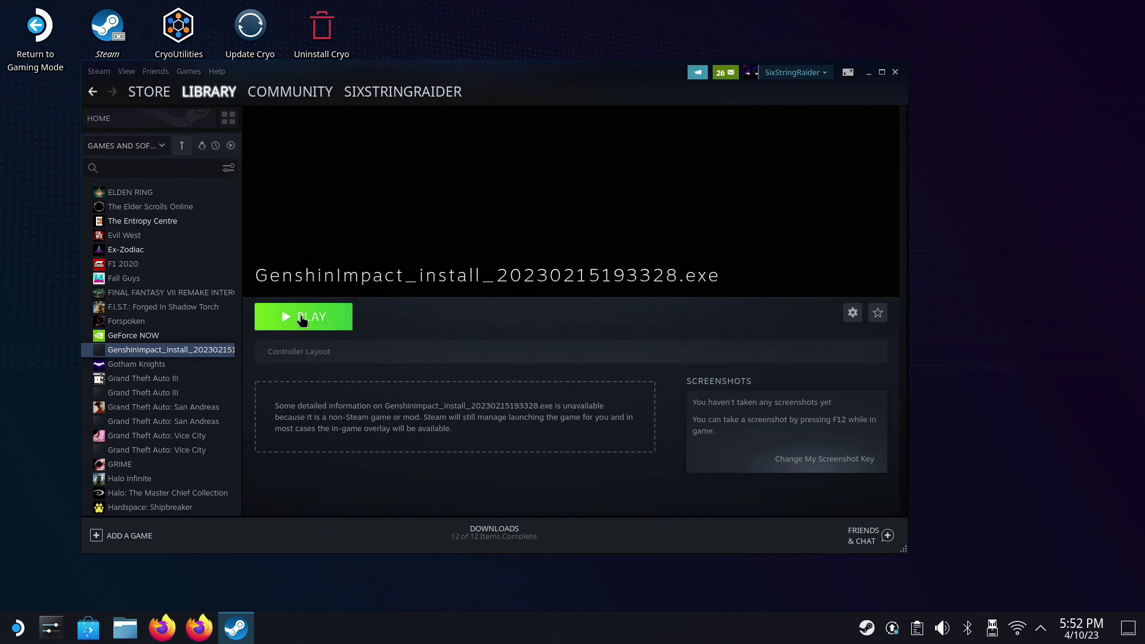
Step: Launch the installer from Steam, accept the Terms of Service and start installing the Genshin launcher
left_click(301, 320)
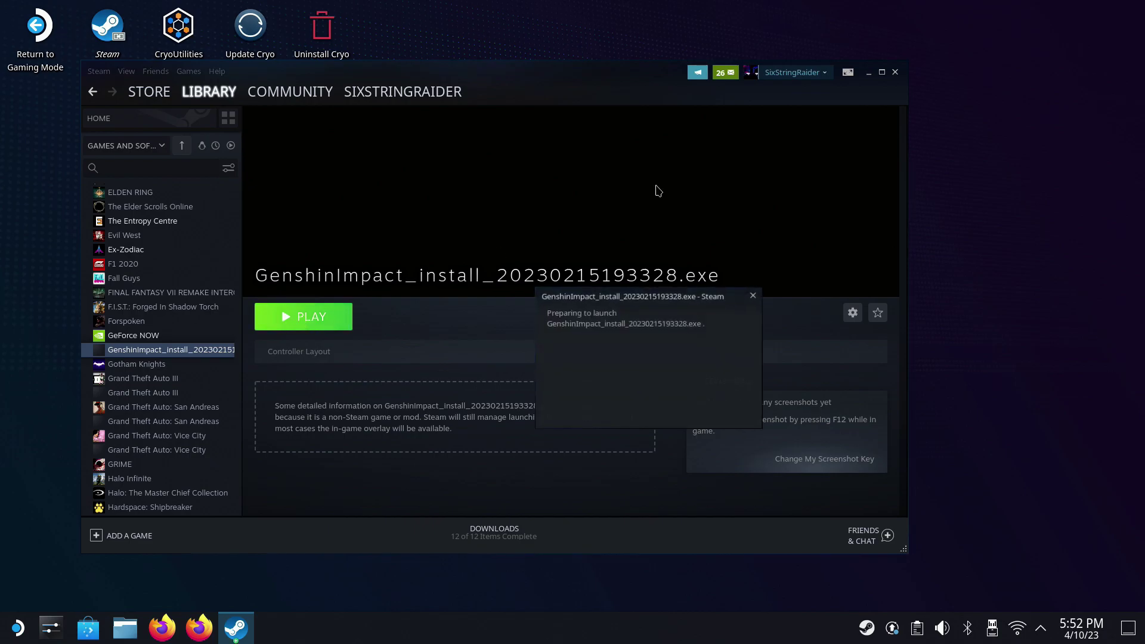
left_click(869, 73)
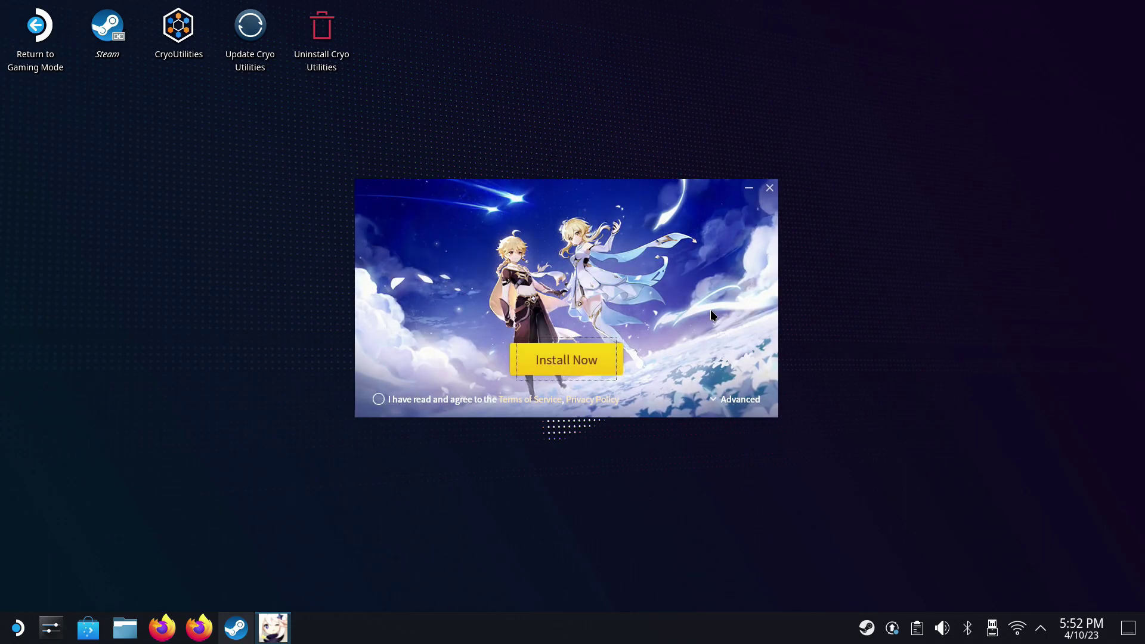
left_click(377, 399)
left_click(555, 357)
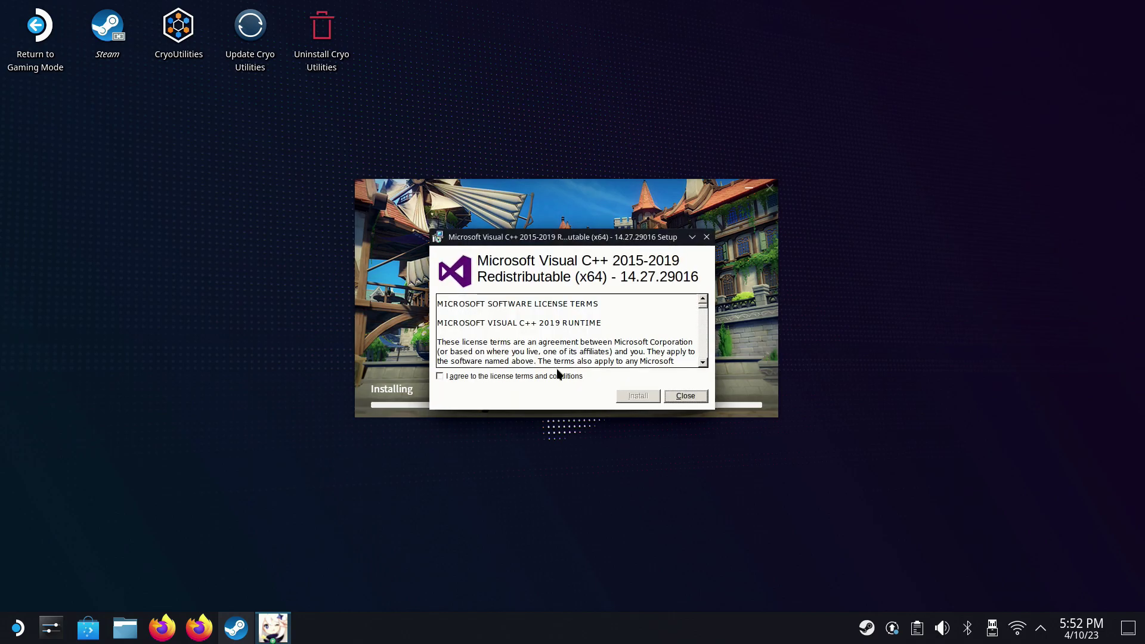
Step: Accept and install the Visual C++ 2015-2019 Redistributable (x64), then close its setup
left_click(439, 376)
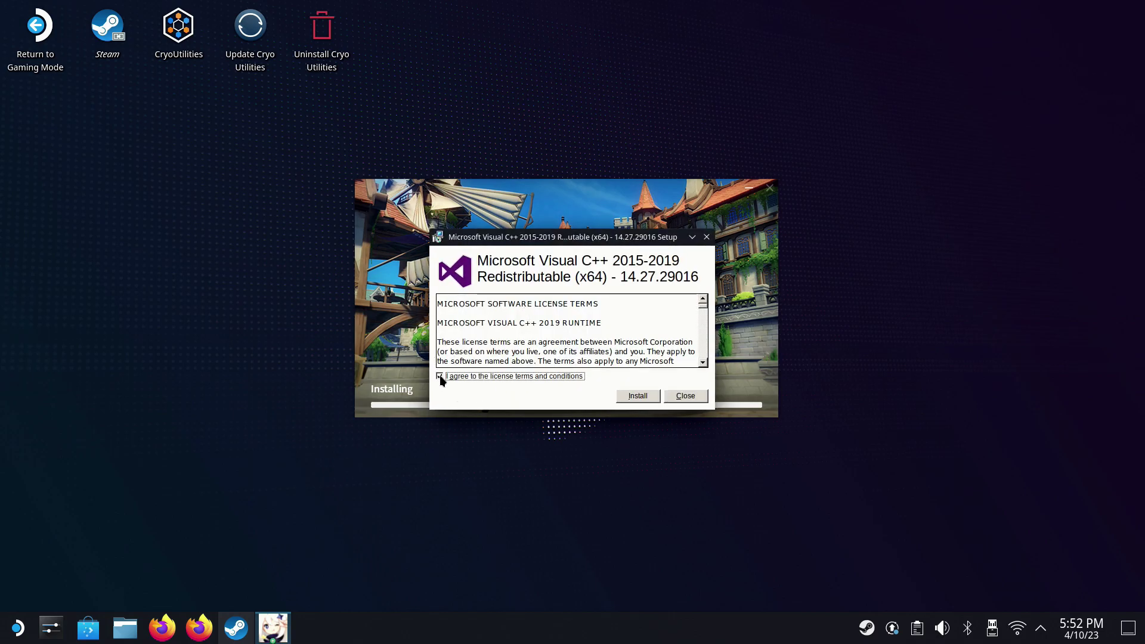
left_click(632, 398)
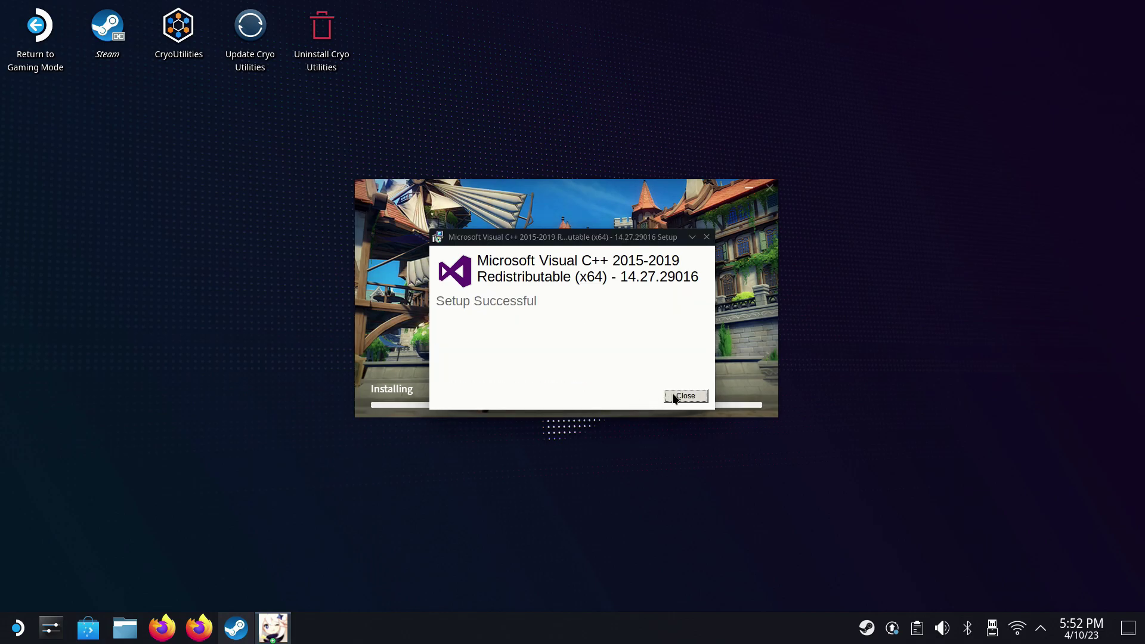
left_click(679, 395)
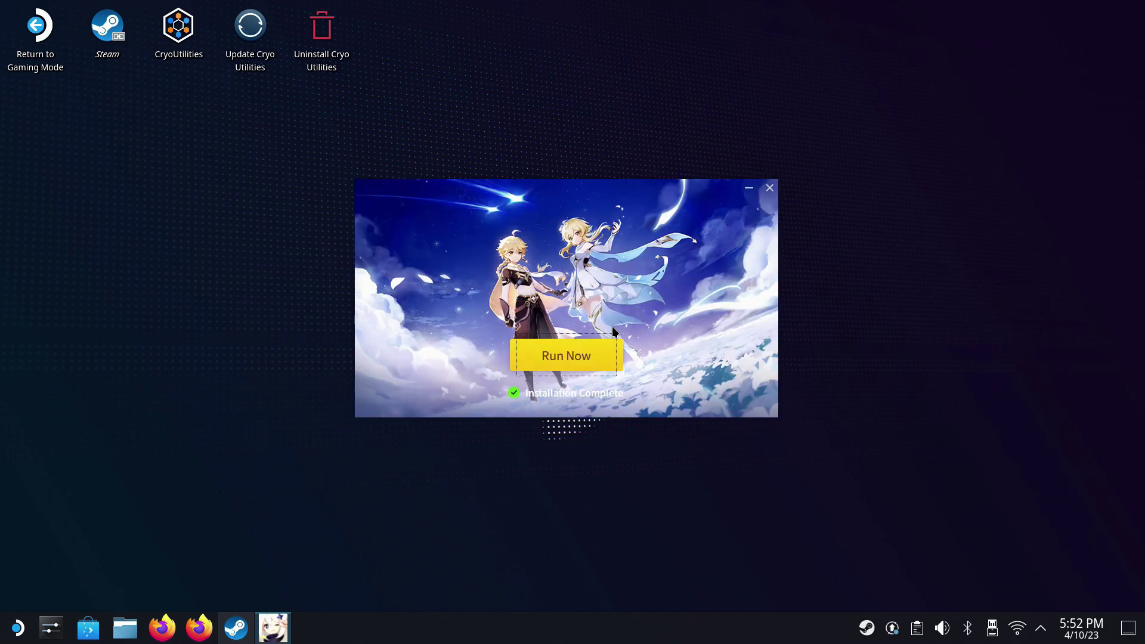
Step: Run the installed Genshin launcher and start the 53.25 GB game download with Get Game
left_click(582, 365)
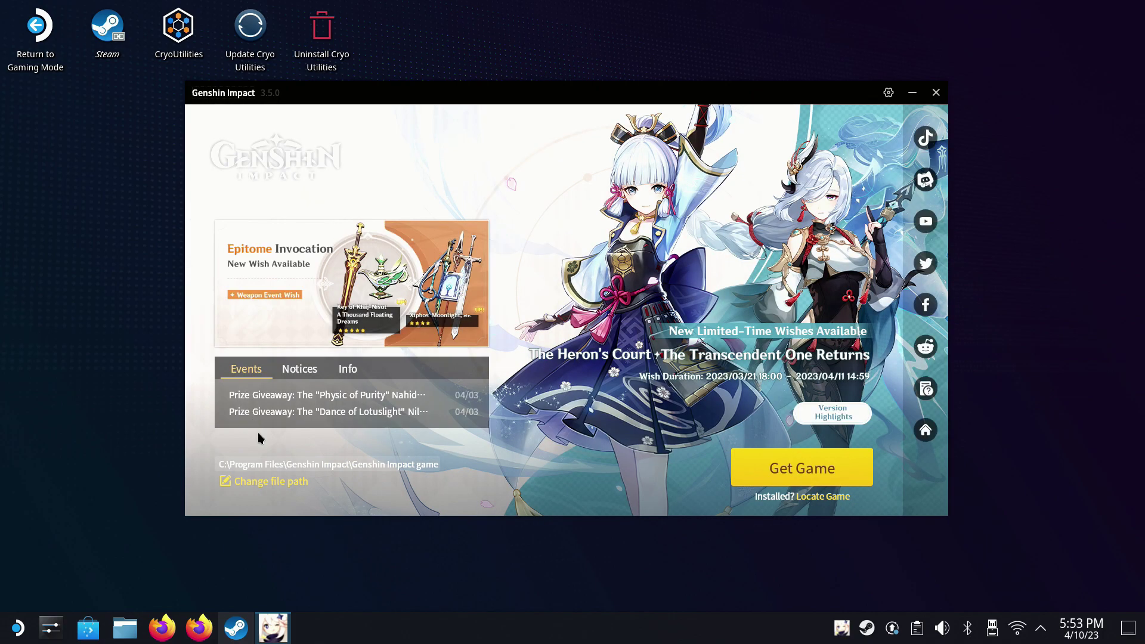
left_click(813, 474)
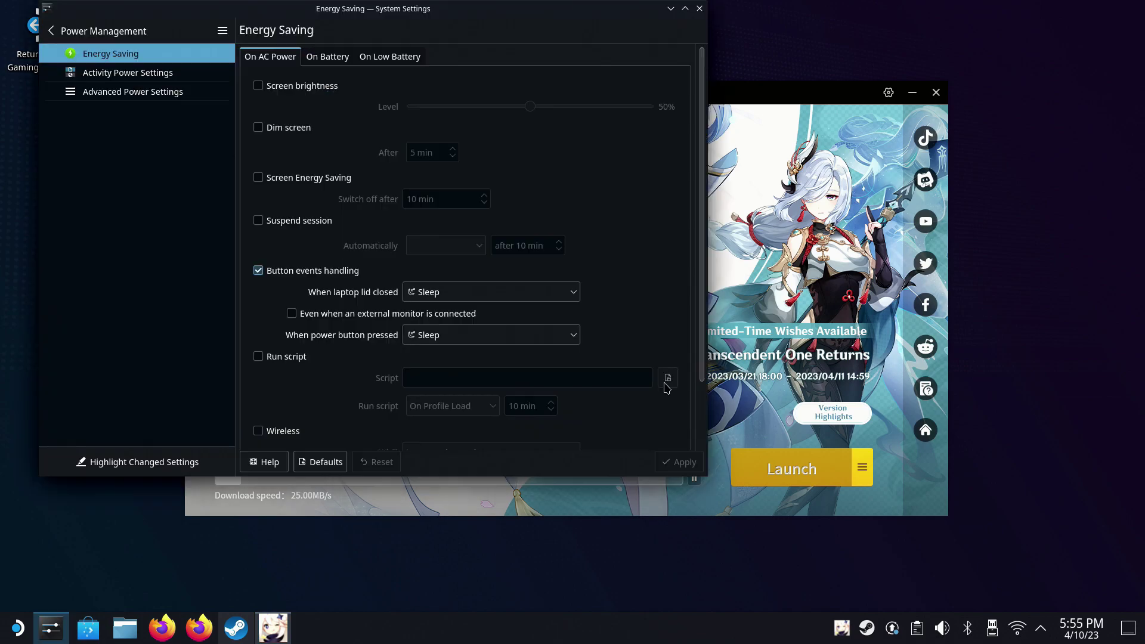
scroll(672, 292, "down", 3)
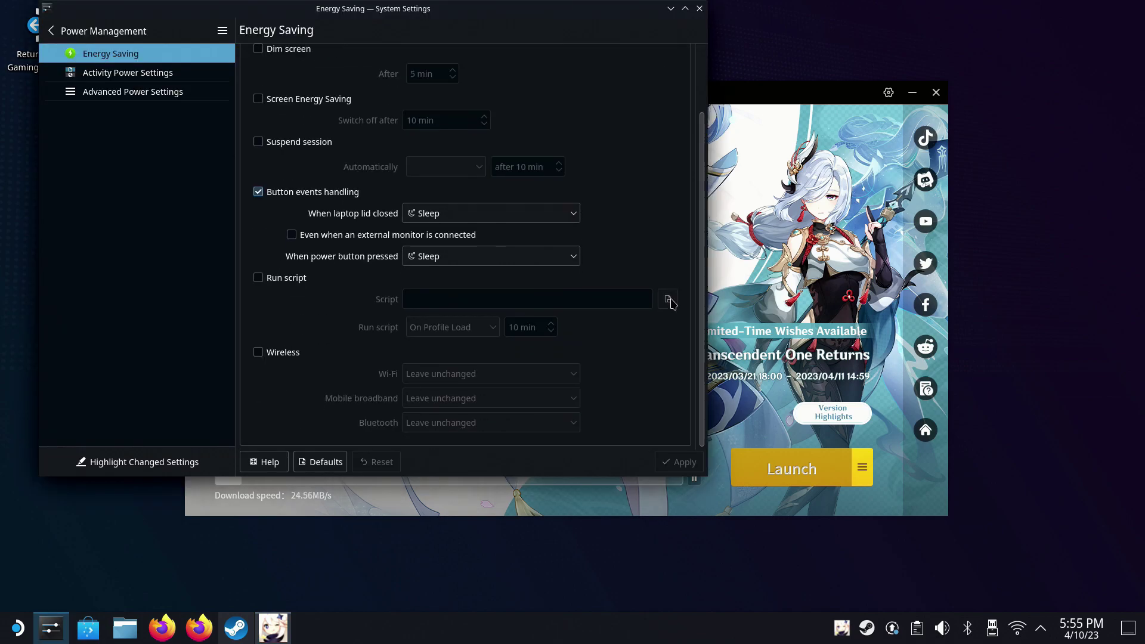
scroll(641, 390, "up", 3)
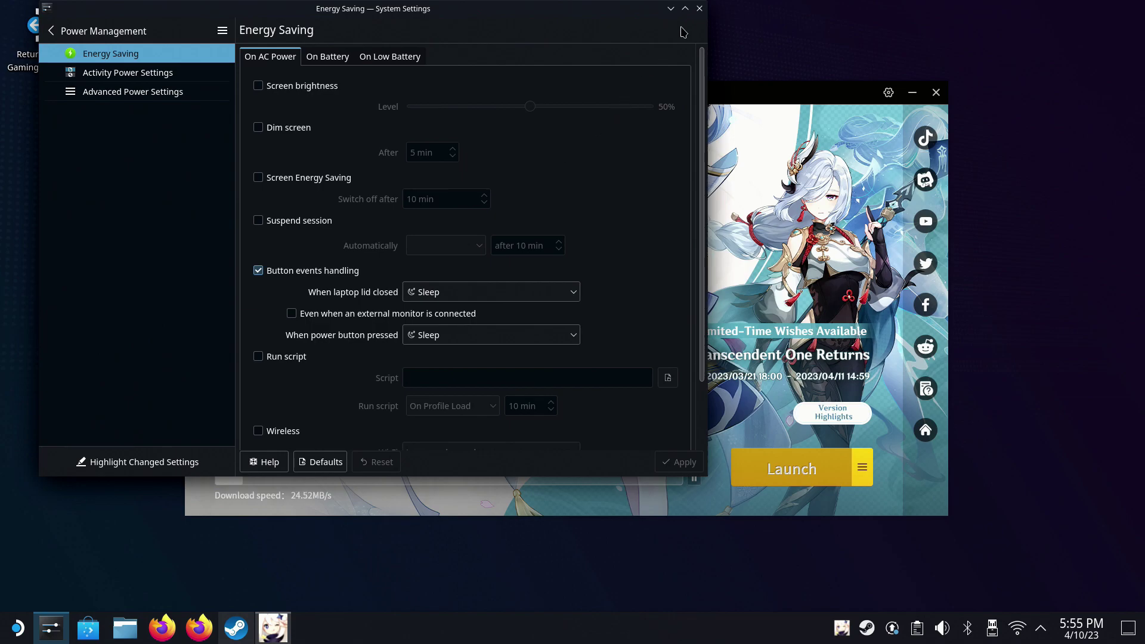
left_click(700, 9)
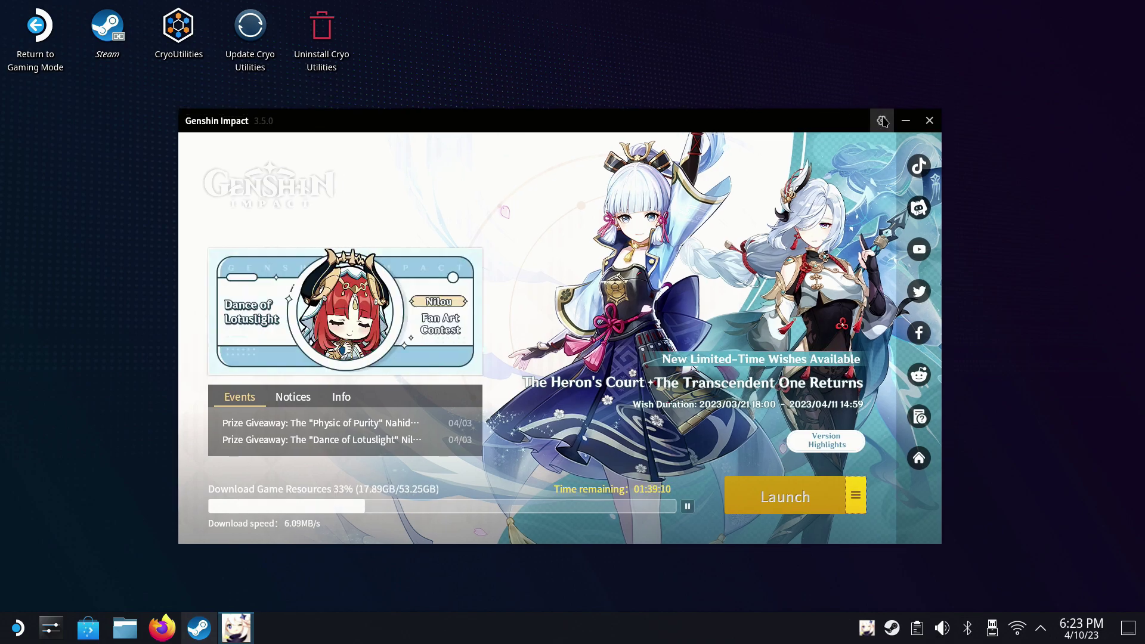
Step: In launcher settings, enable 'Auto-launch at startup' and 'Show pop-up when exiting the game', then confirm
left_click(881, 121)
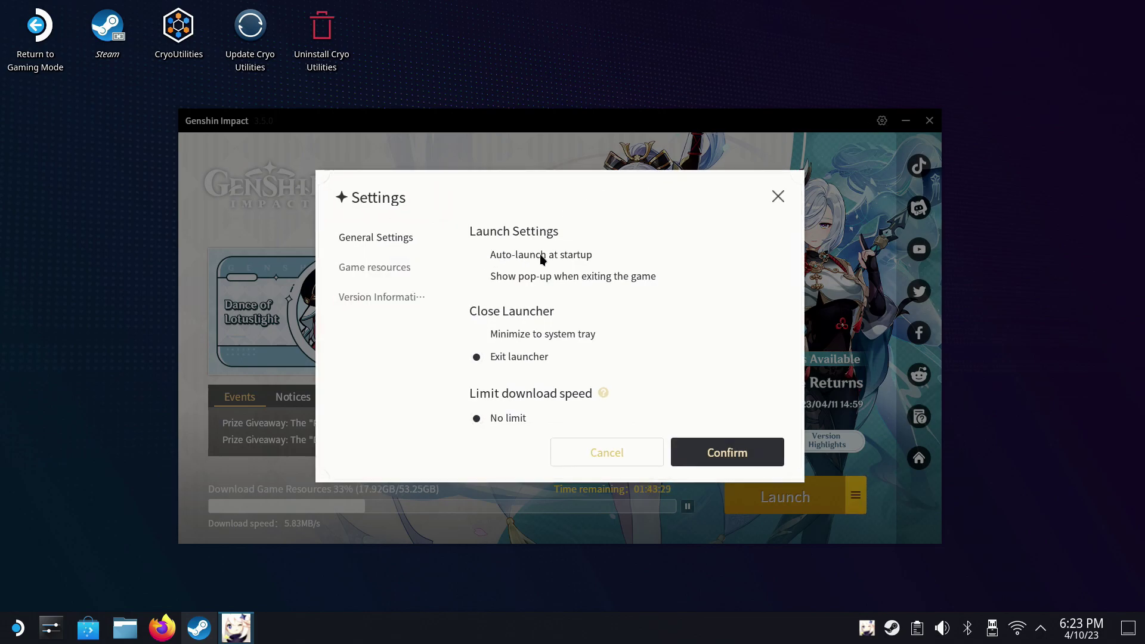
left_click(479, 257)
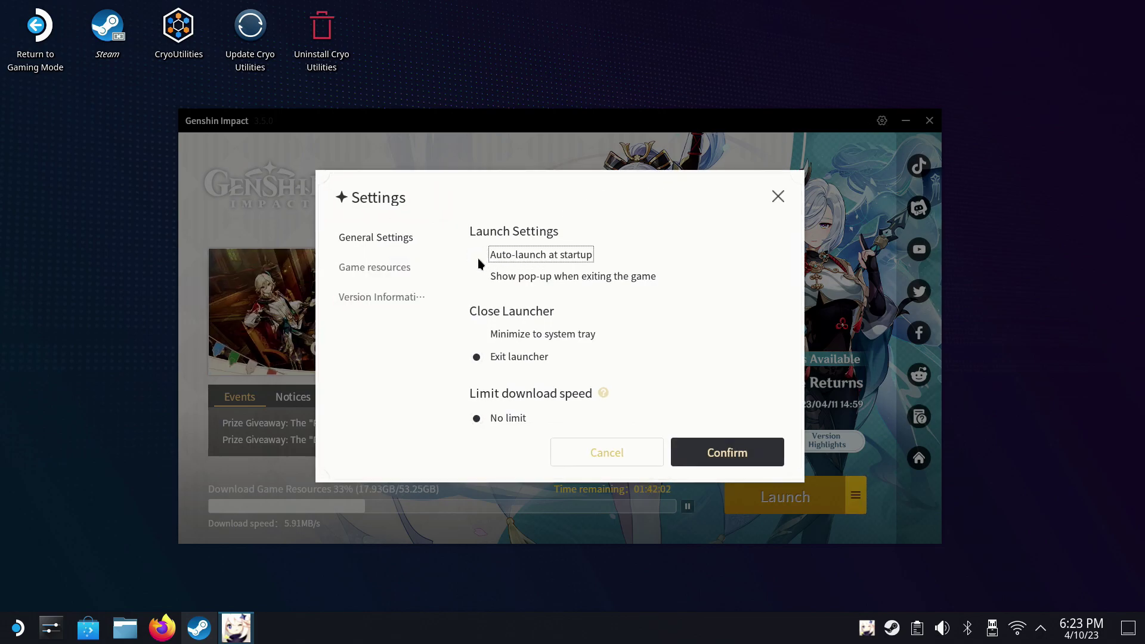
left_click(480, 275)
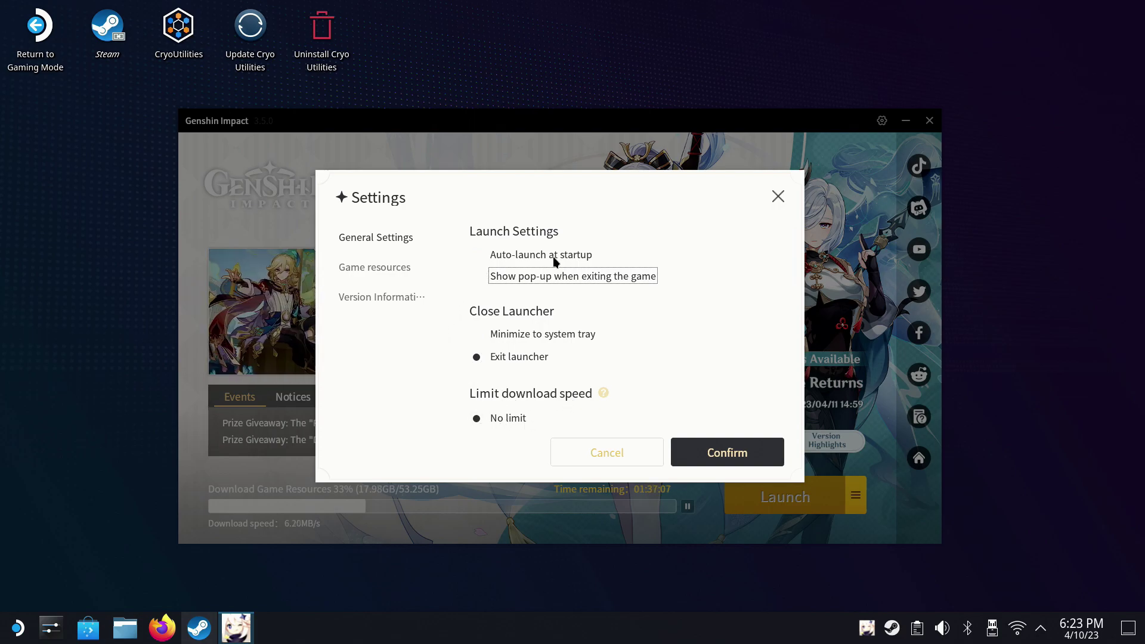
left_click(734, 460)
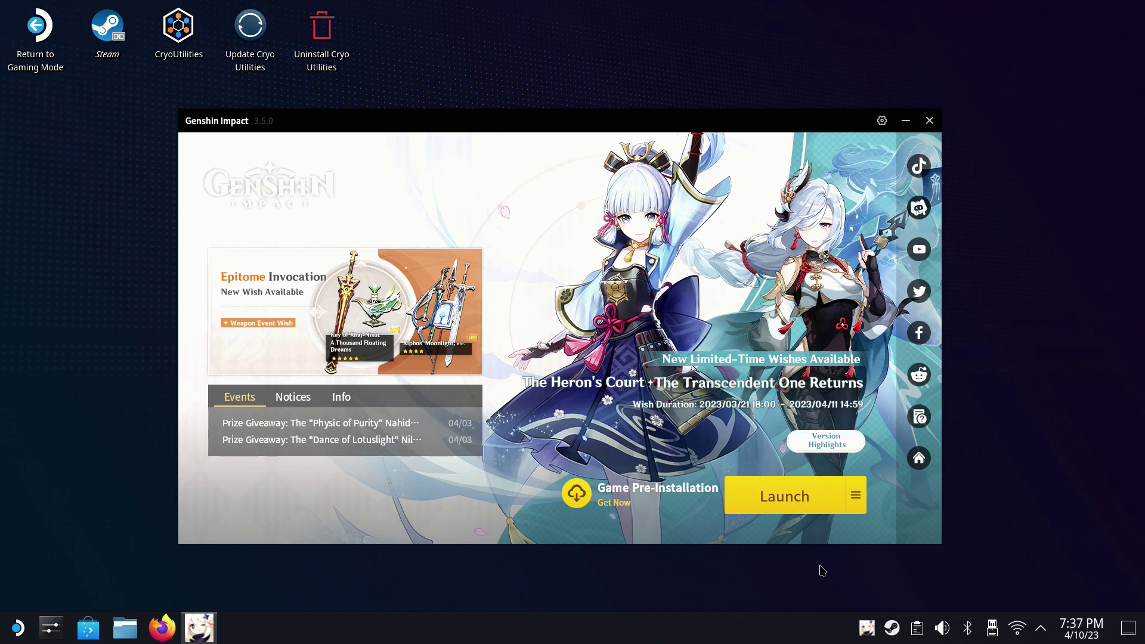
Step: Close the Genshin launcher and open Dolphin at the Home folder
left_click(931, 120)
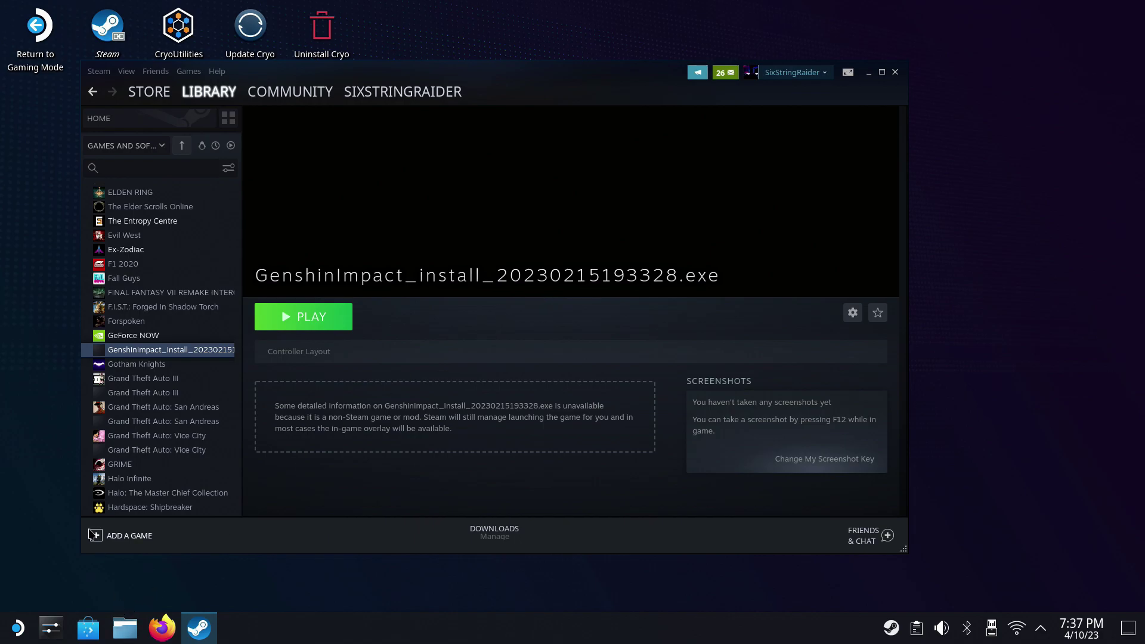
left_click(126, 632)
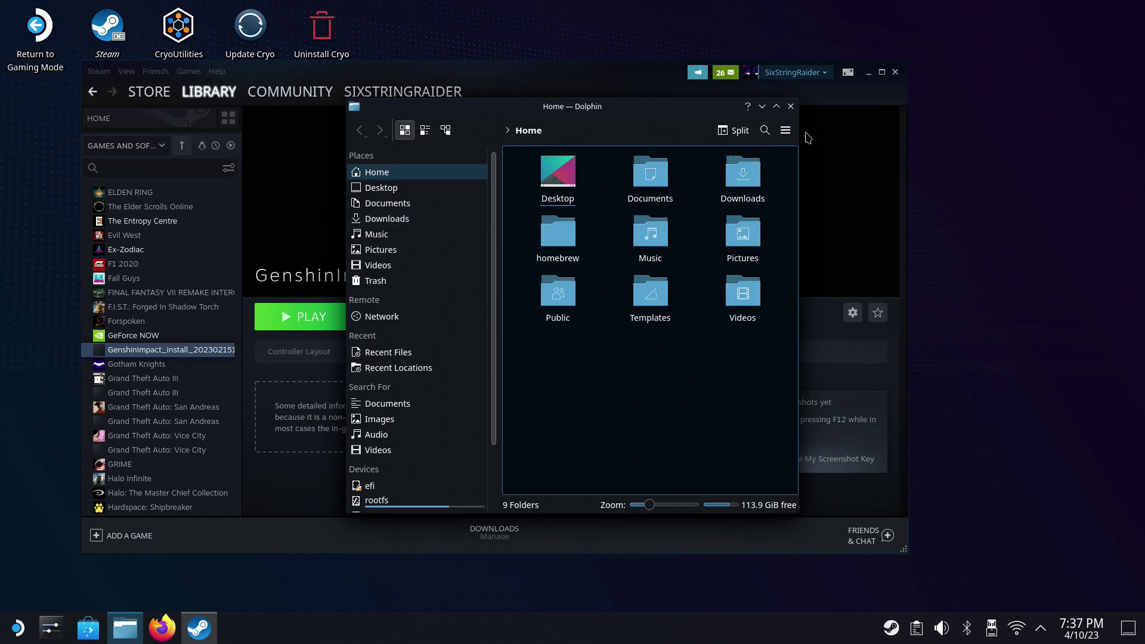
Step: Show hidden files and browse into .steam > steam > steamapps > compatdata
left_click(786, 130)
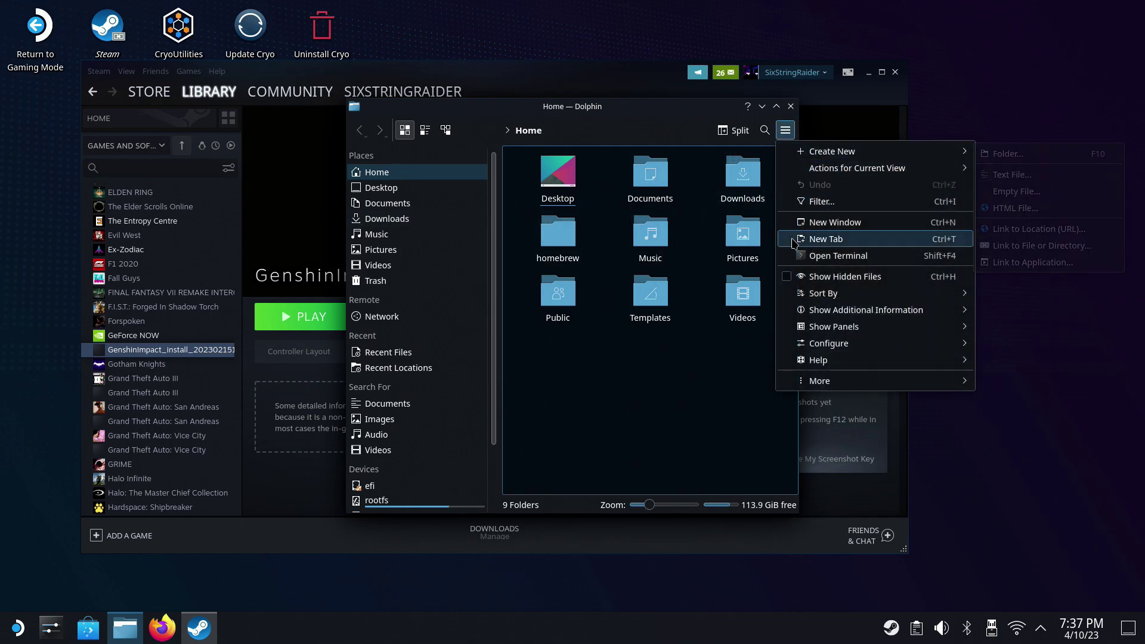
left_click(790, 285)
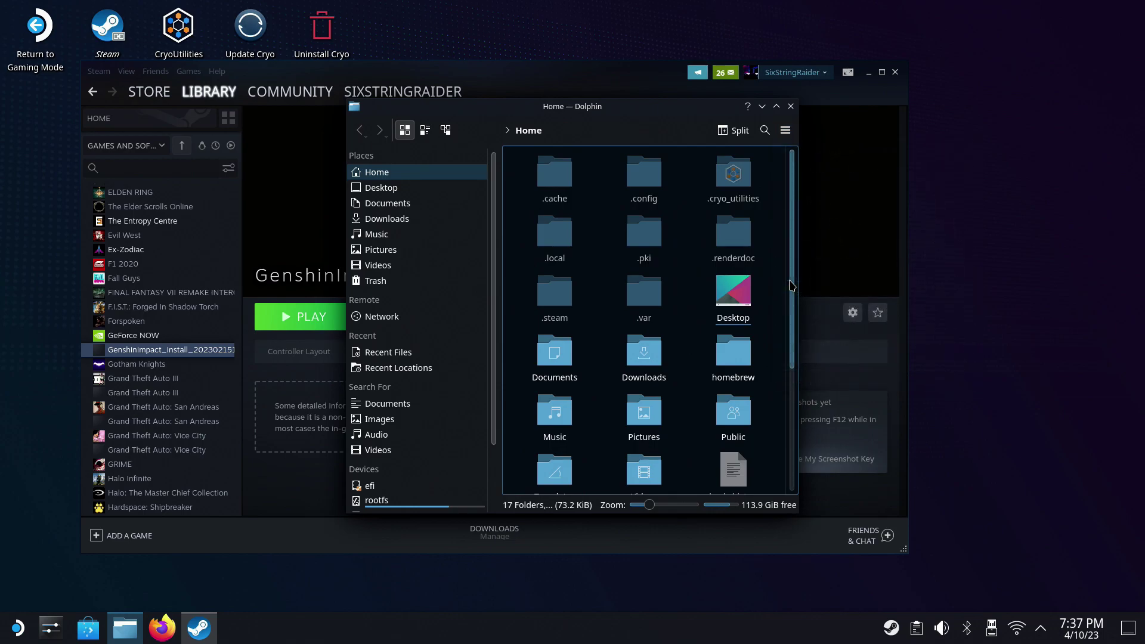
left_click(564, 298)
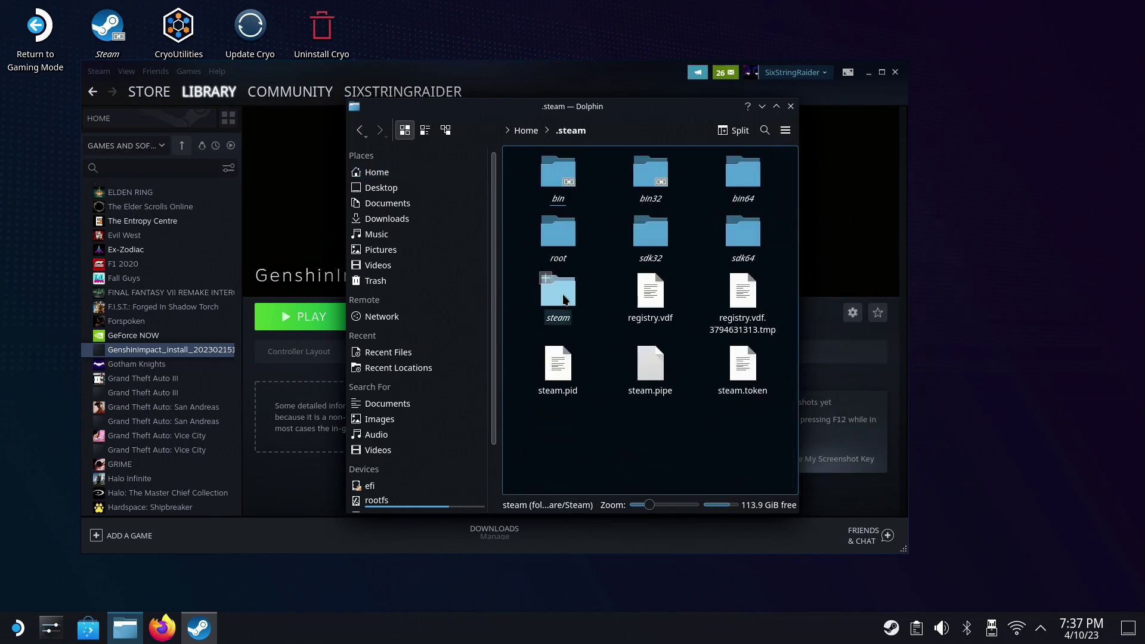
left_click(563, 298)
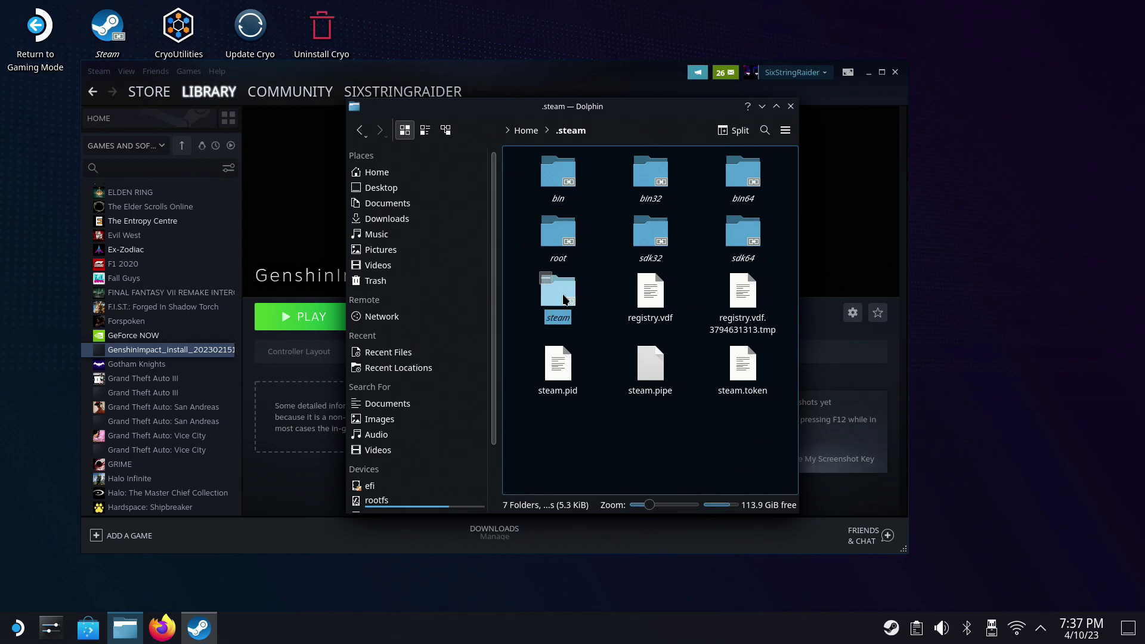
scroll(641, 357, "down", 3)
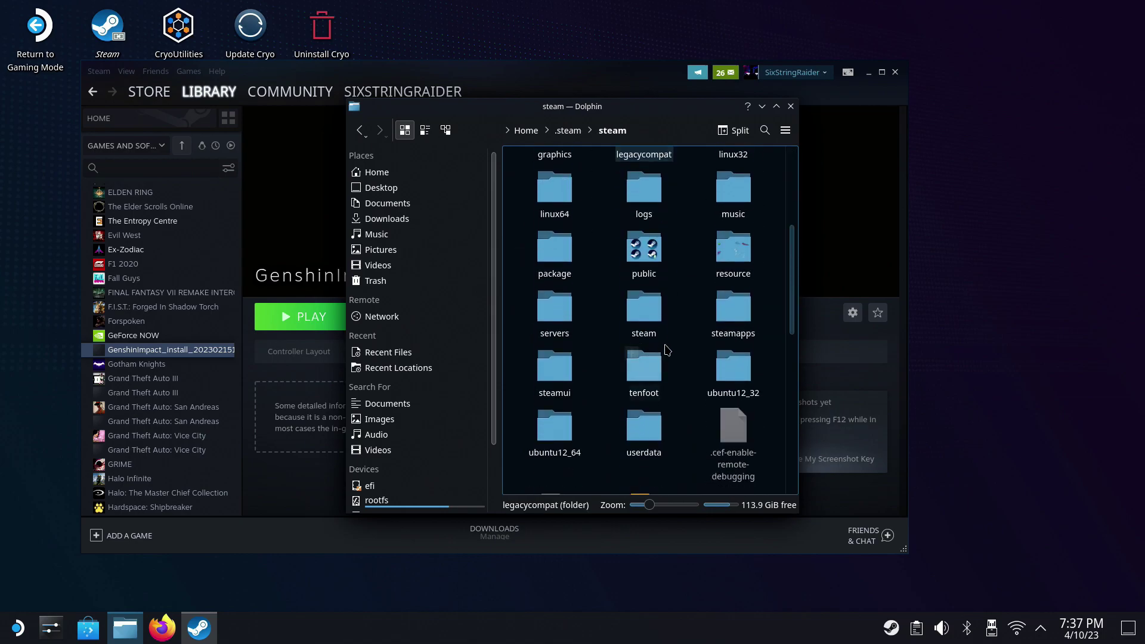
left_click(738, 309)
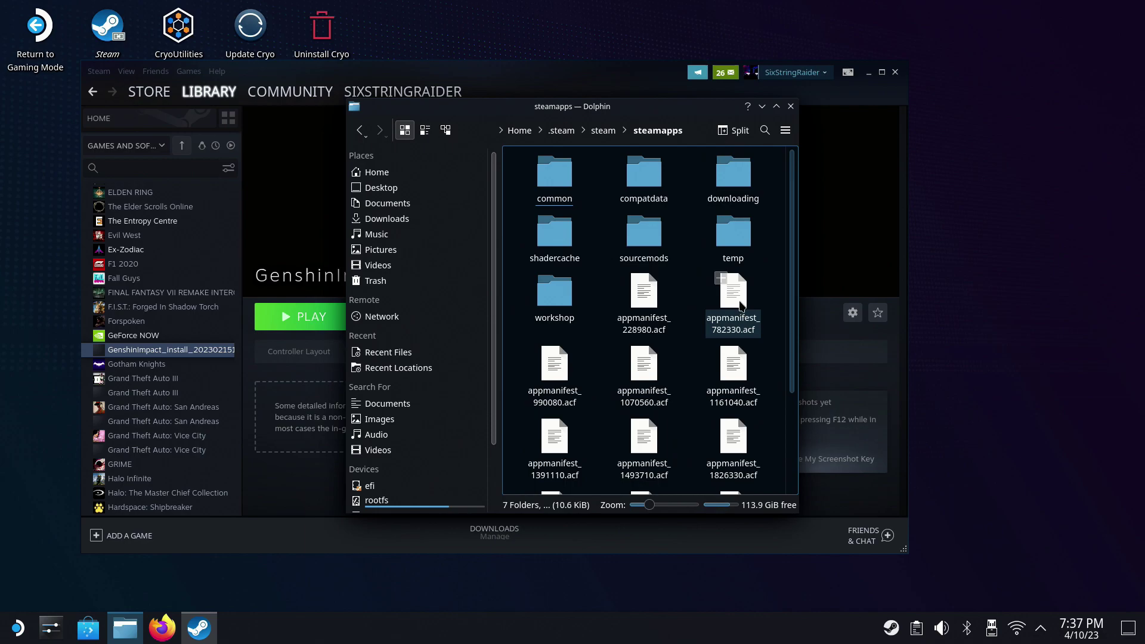
left_click(644, 179)
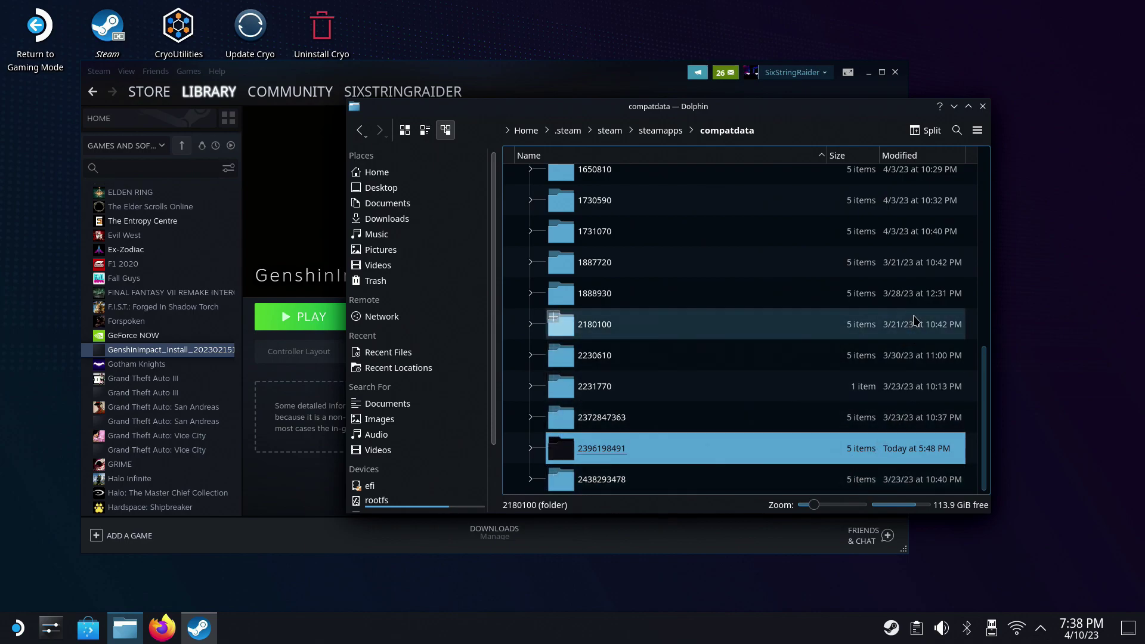
left_click(646, 460)
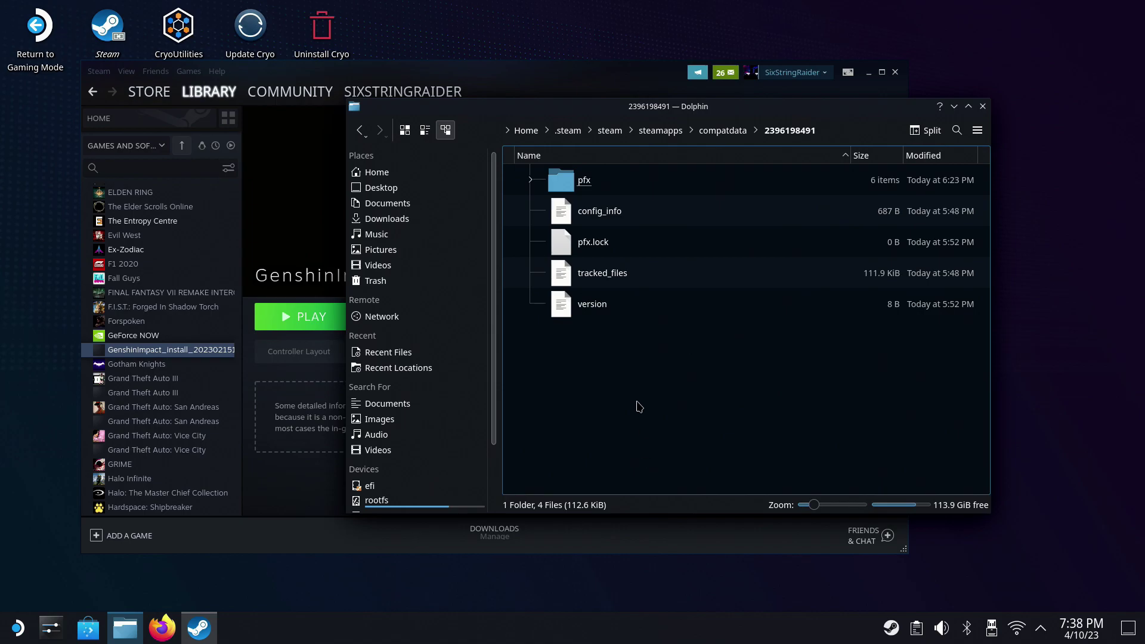
left_click(615, 179)
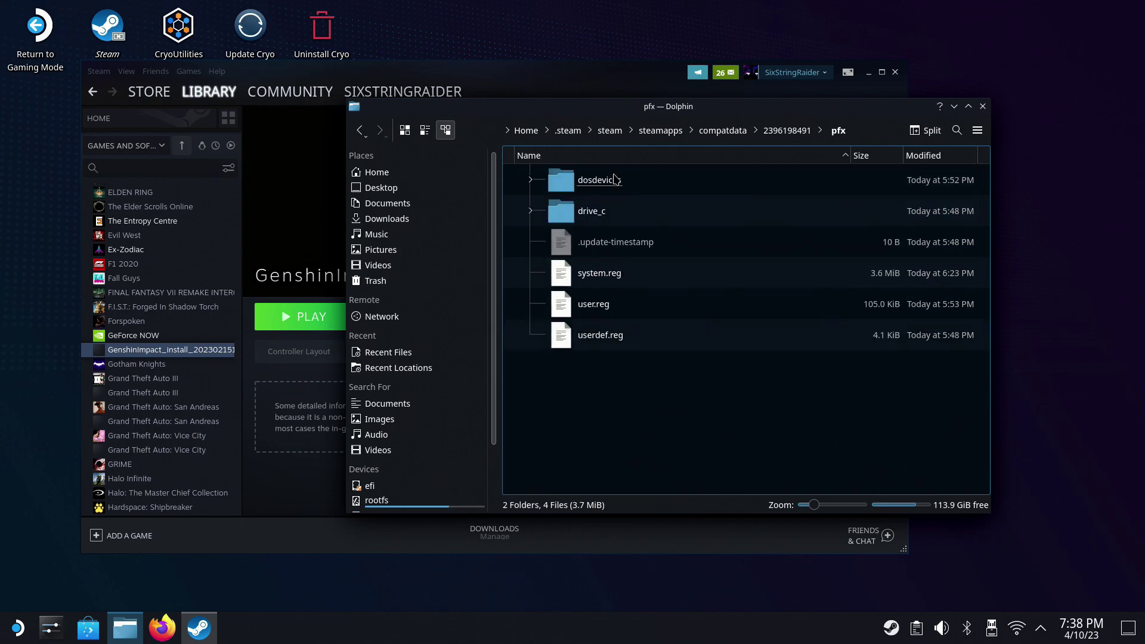
left_click(601, 216)
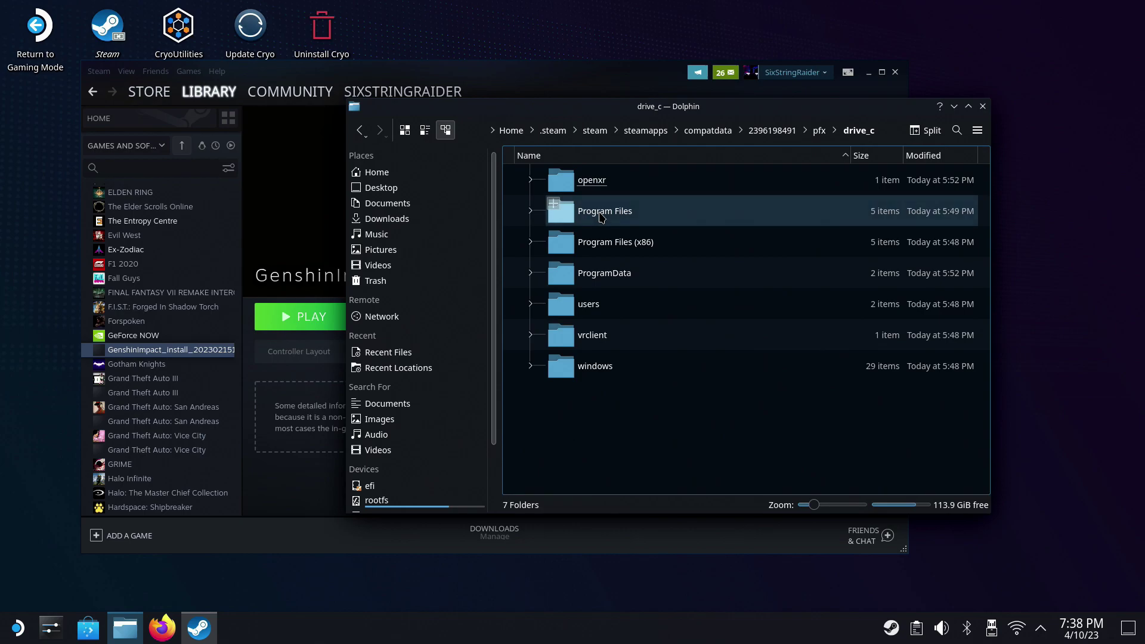
left_click(602, 216)
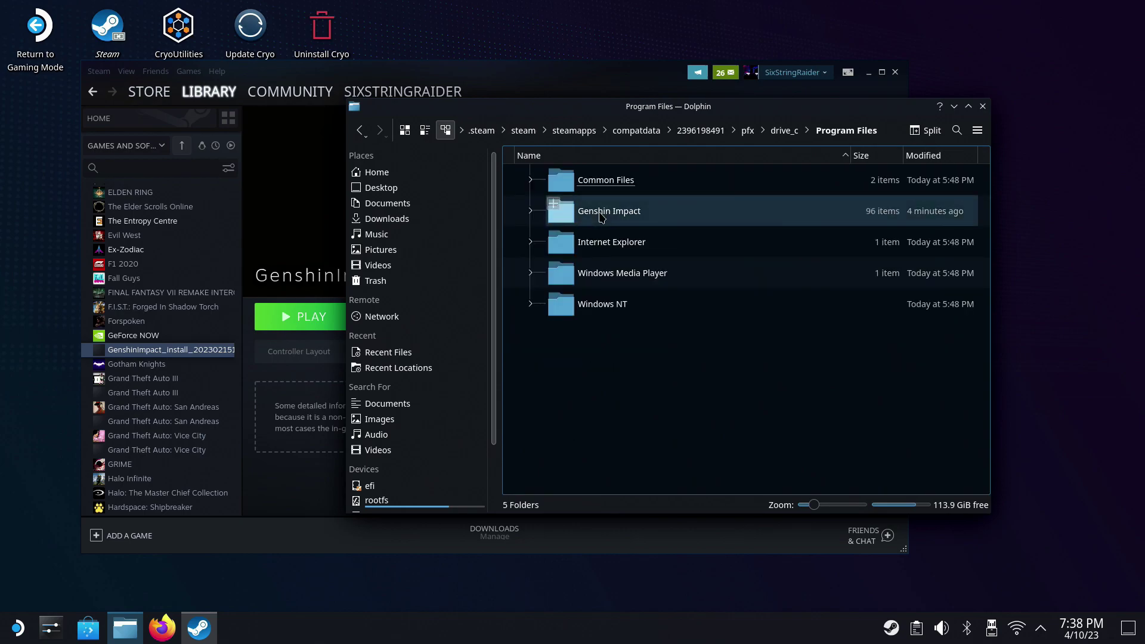
left_click(662, 219)
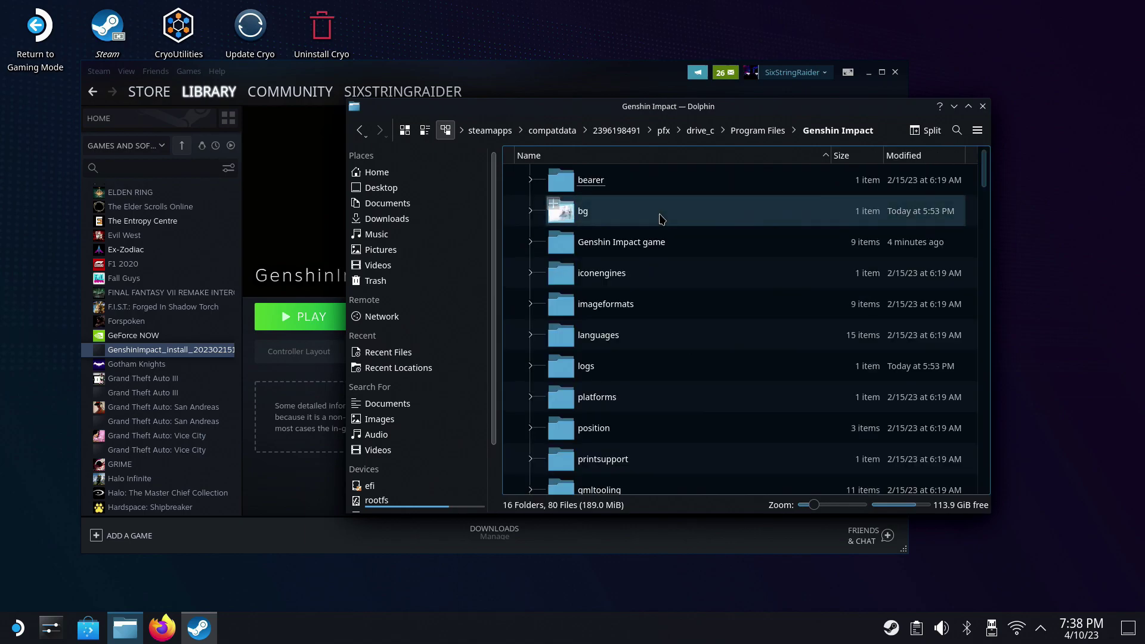
left_click(654, 251)
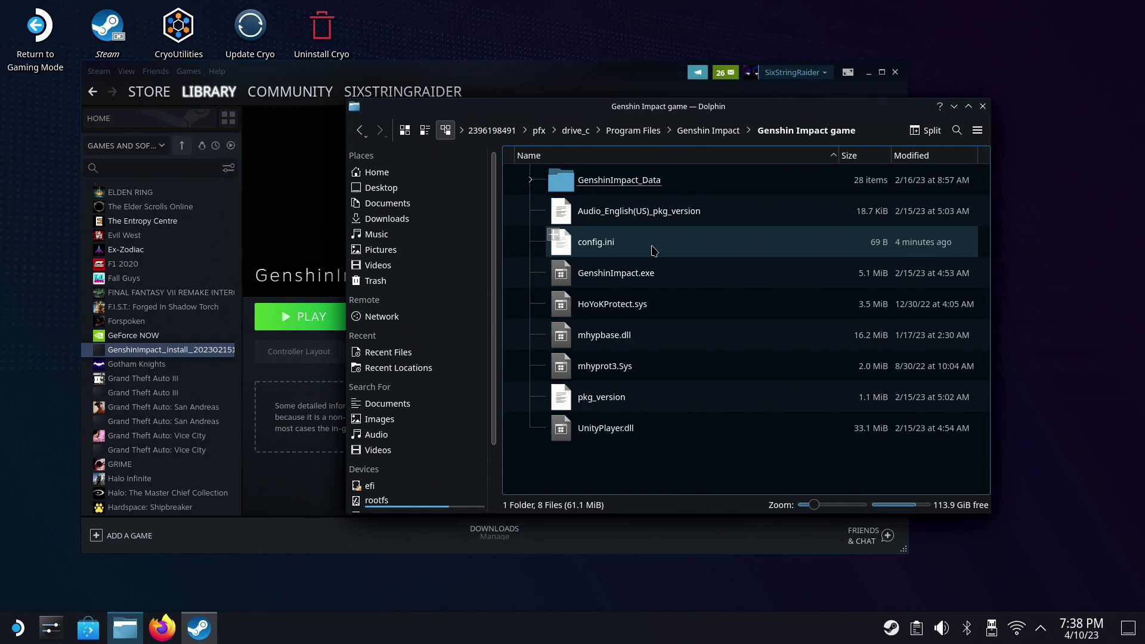
Step: Add GenshinImpact.exe to Steam as a non-Steam game and close Dolphin
left_click(637, 280)
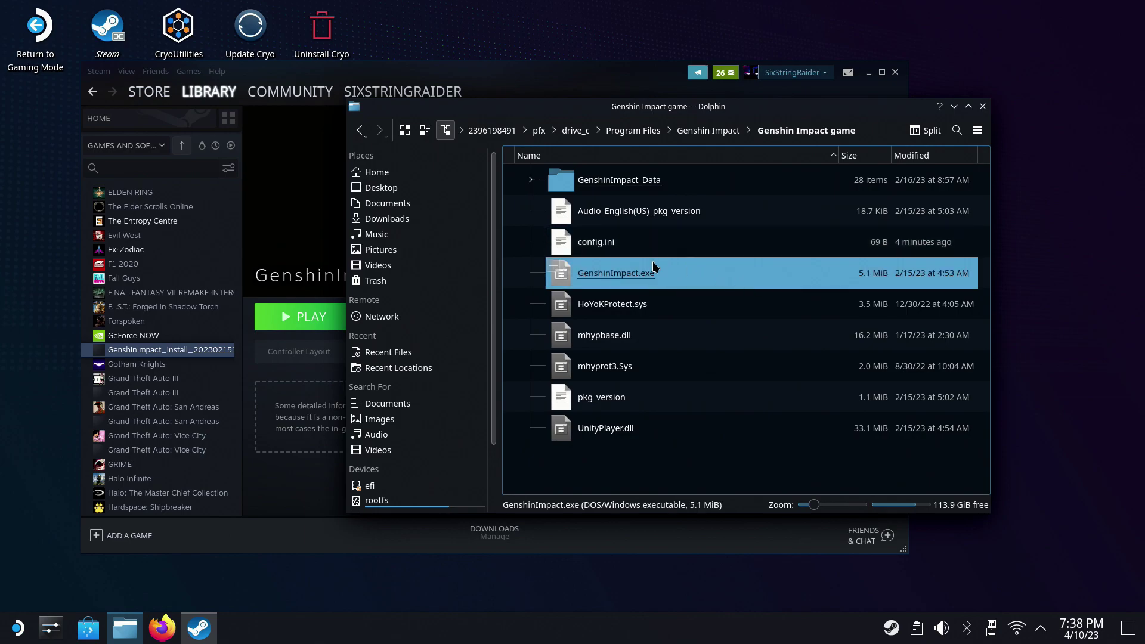
right_click(636, 266)
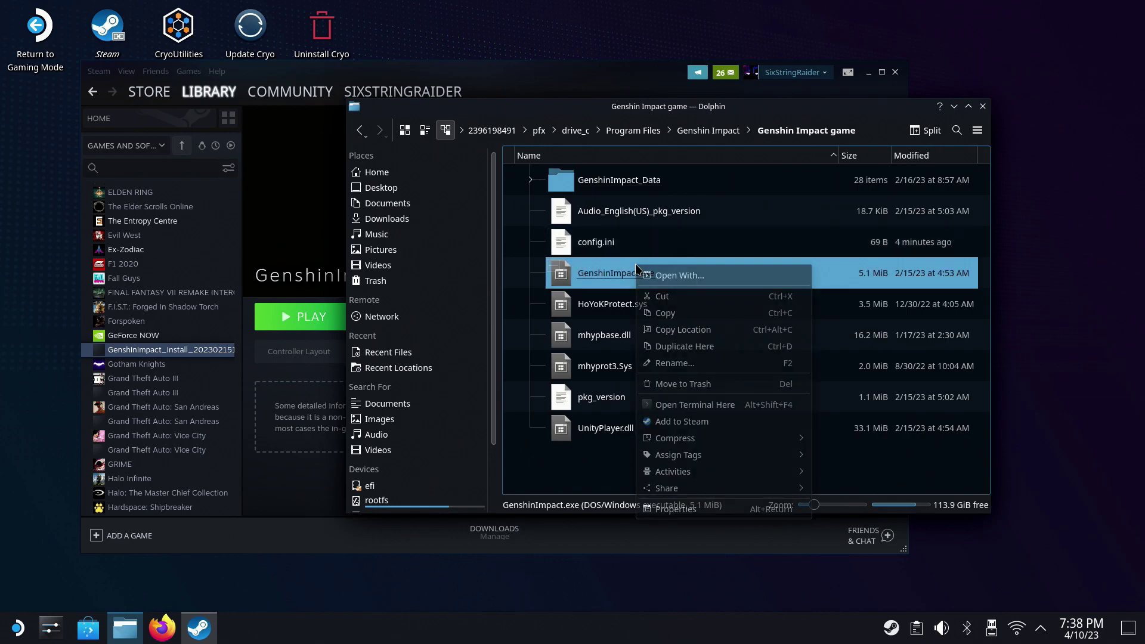
left_click(667, 423)
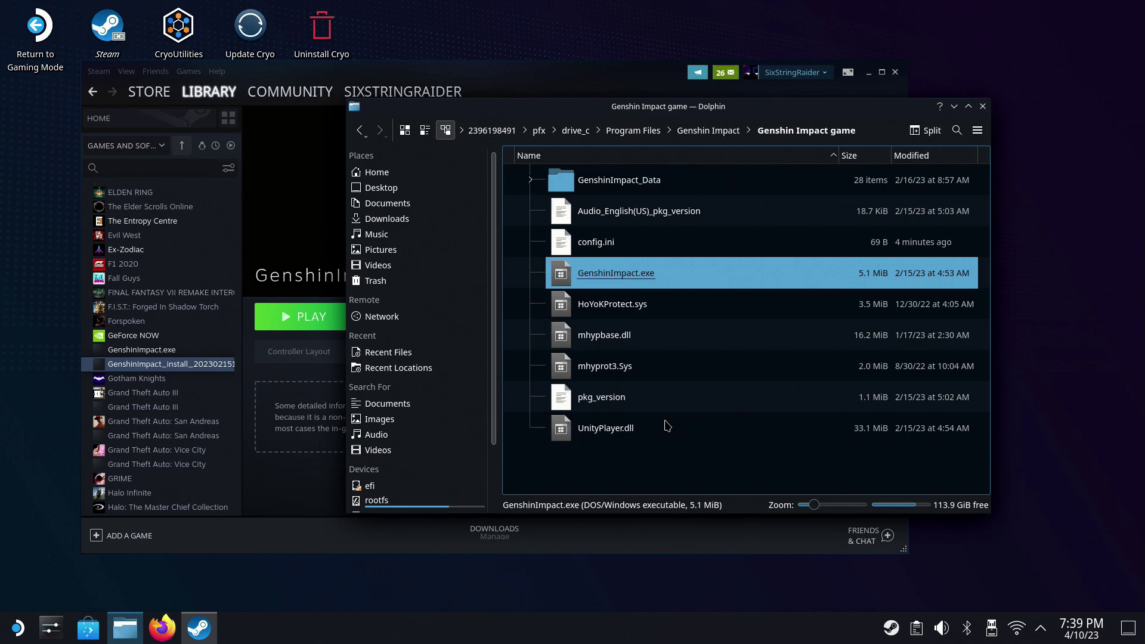
left_click(983, 106)
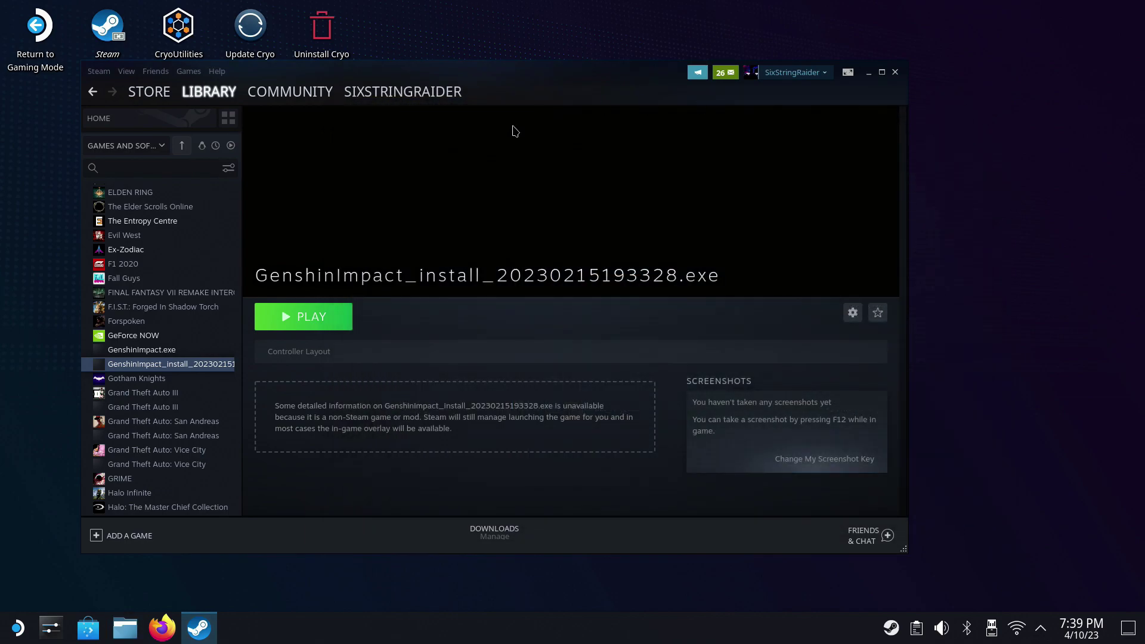
Step: Remove the GenshinImpact_install_20230215193328.exe shortcut from the Steam library via Manage
right_click(153, 366)
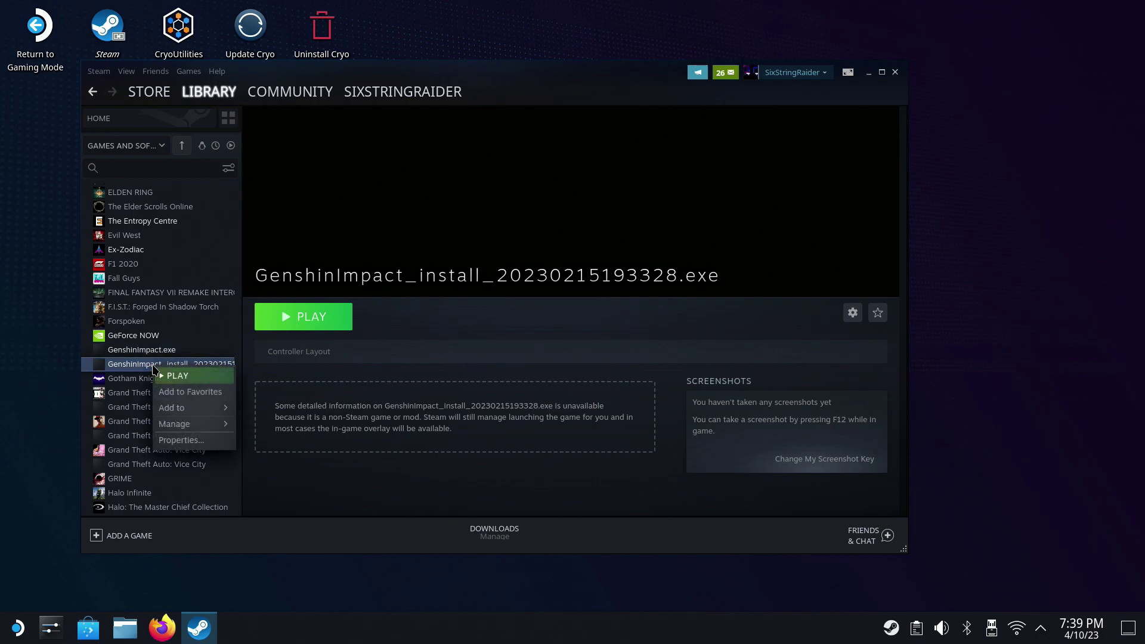
mouse_move(203, 424)
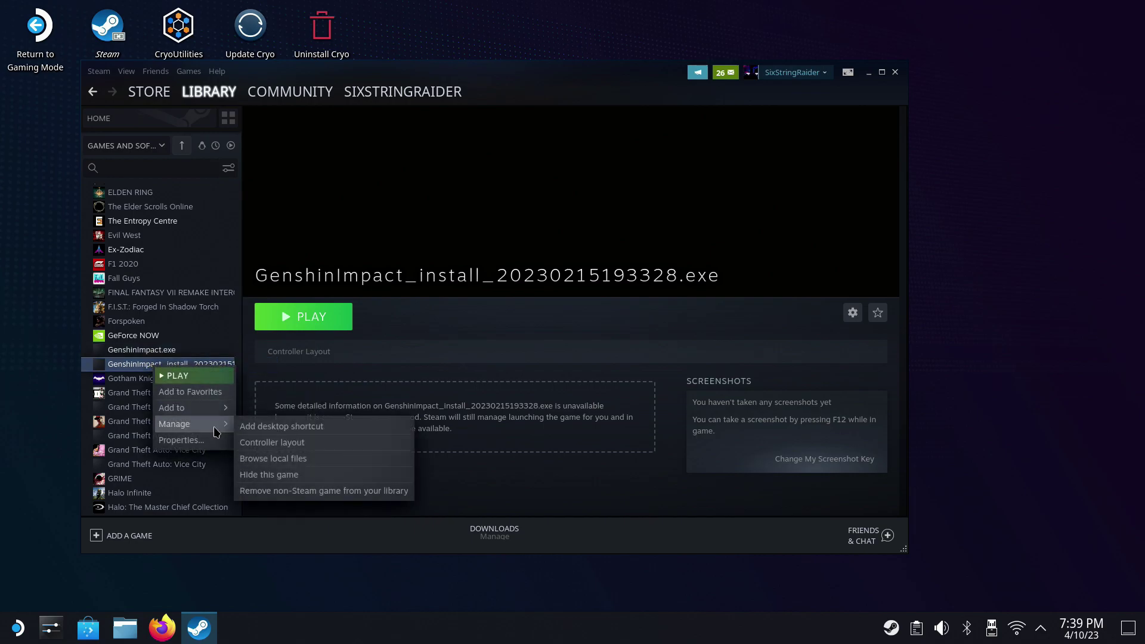
left_click(288, 495)
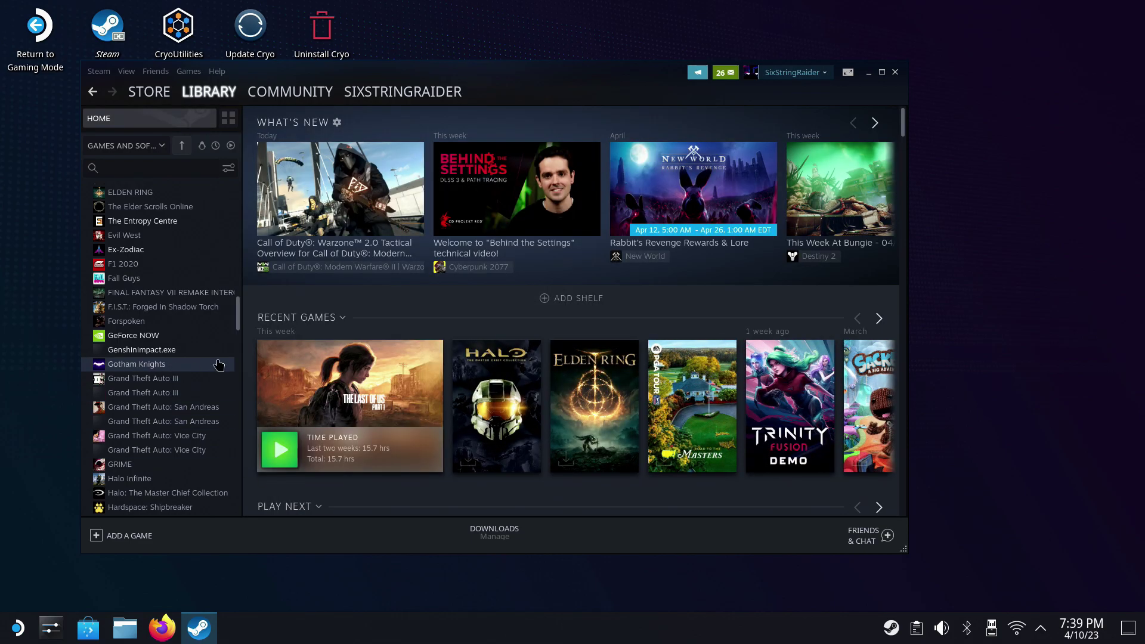
Step: Rename the GenshinImpact.exe shortcut to 'Genshin Impact' in its Properties
left_click(155, 353)
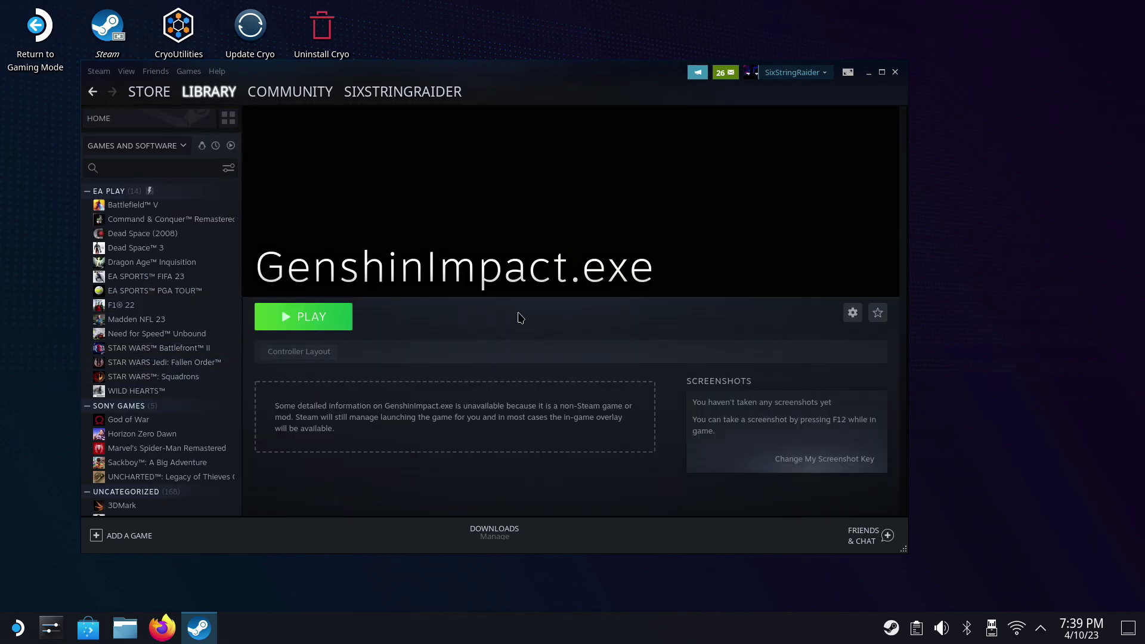
left_click(853, 313)
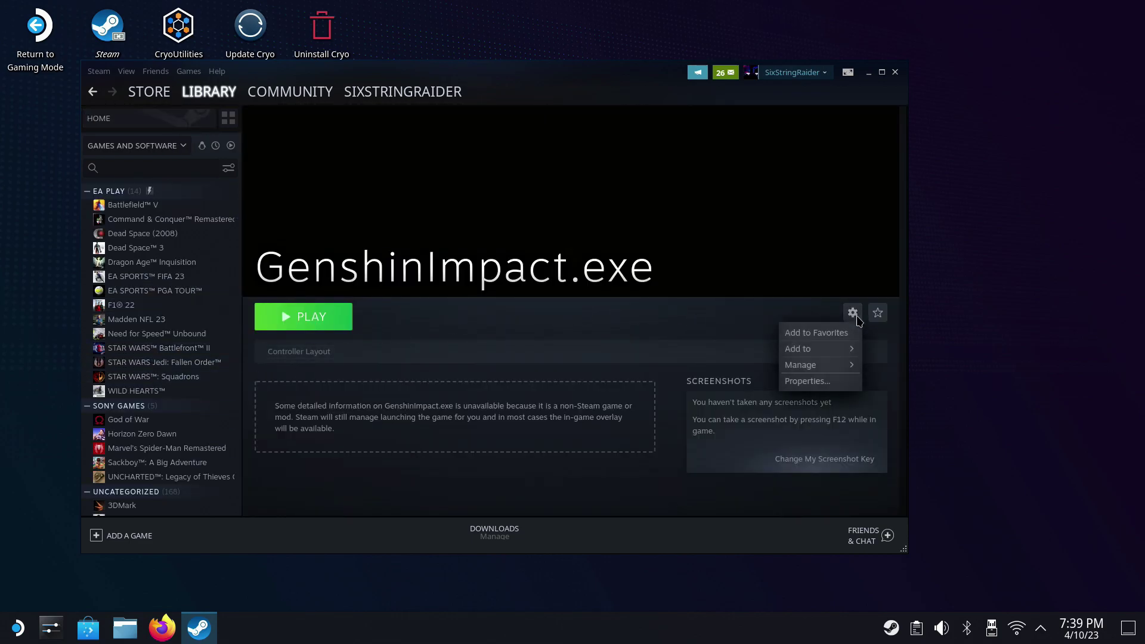
left_click(794, 382)
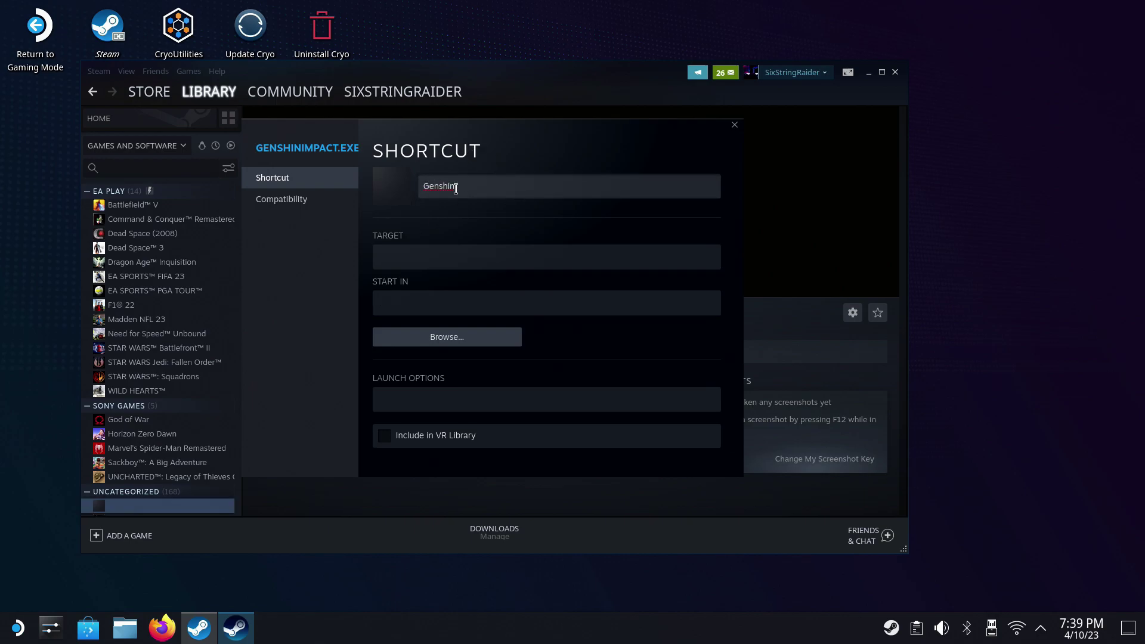
left_click(455, 188)
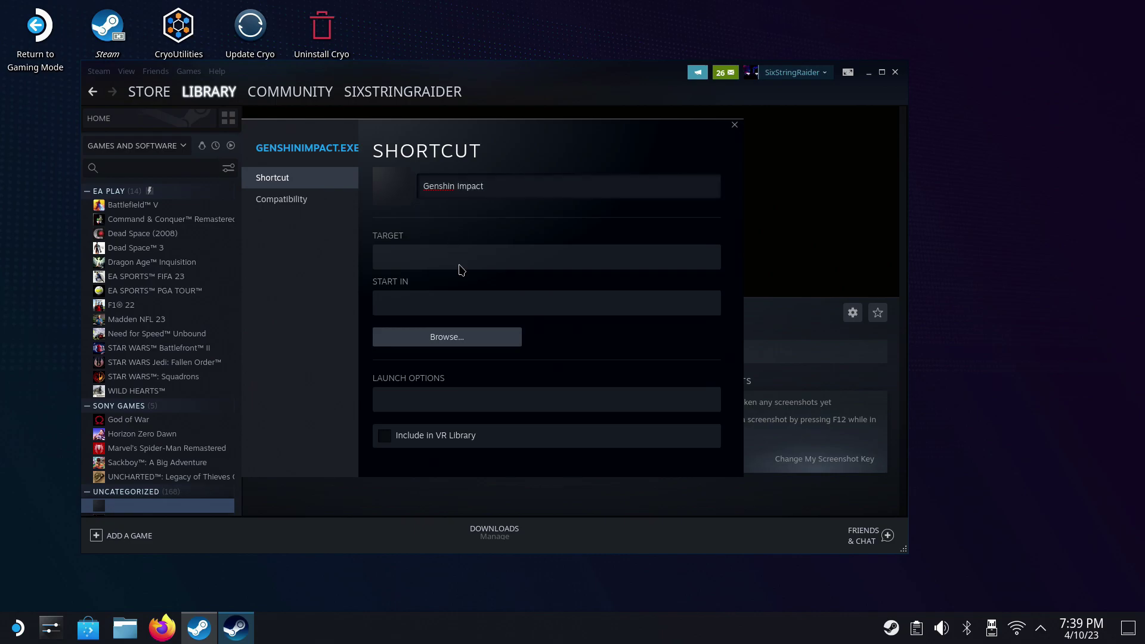
Step: Force Proton Experimental as the shortcut's compatibility tool and close Properties
left_click(274, 202)
left_click(389, 179)
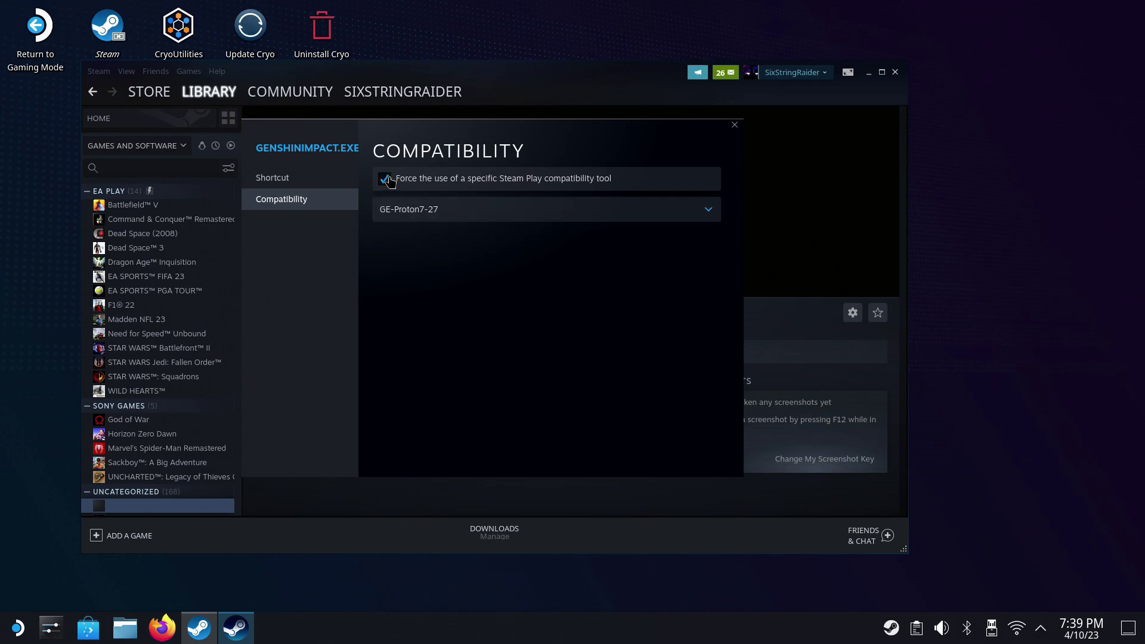
left_click(483, 215)
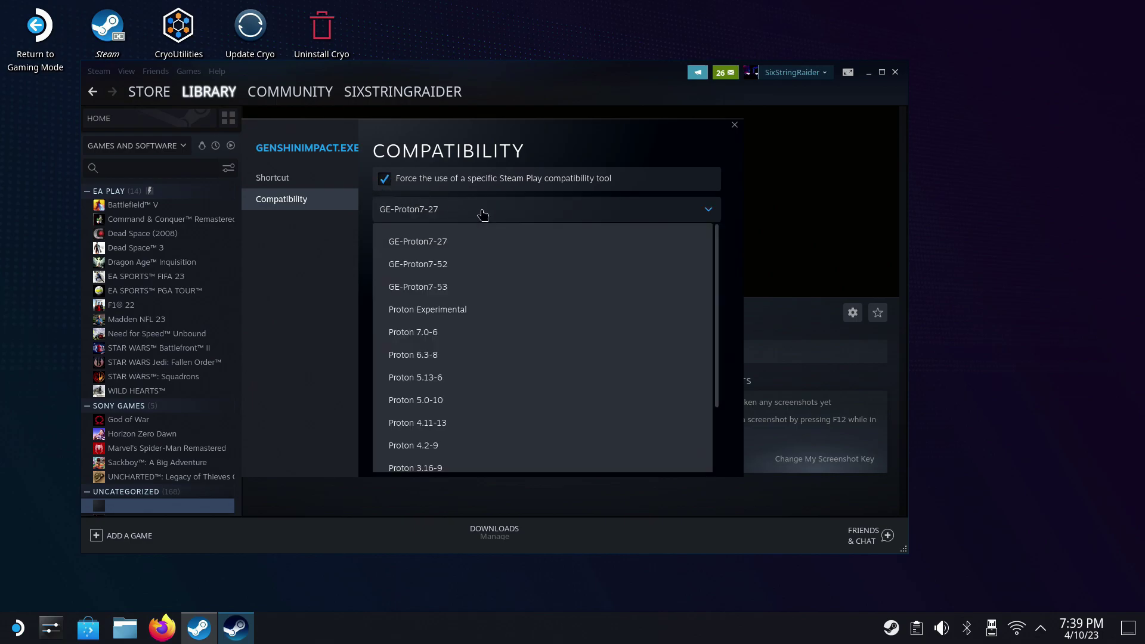
left_click(445, 315)
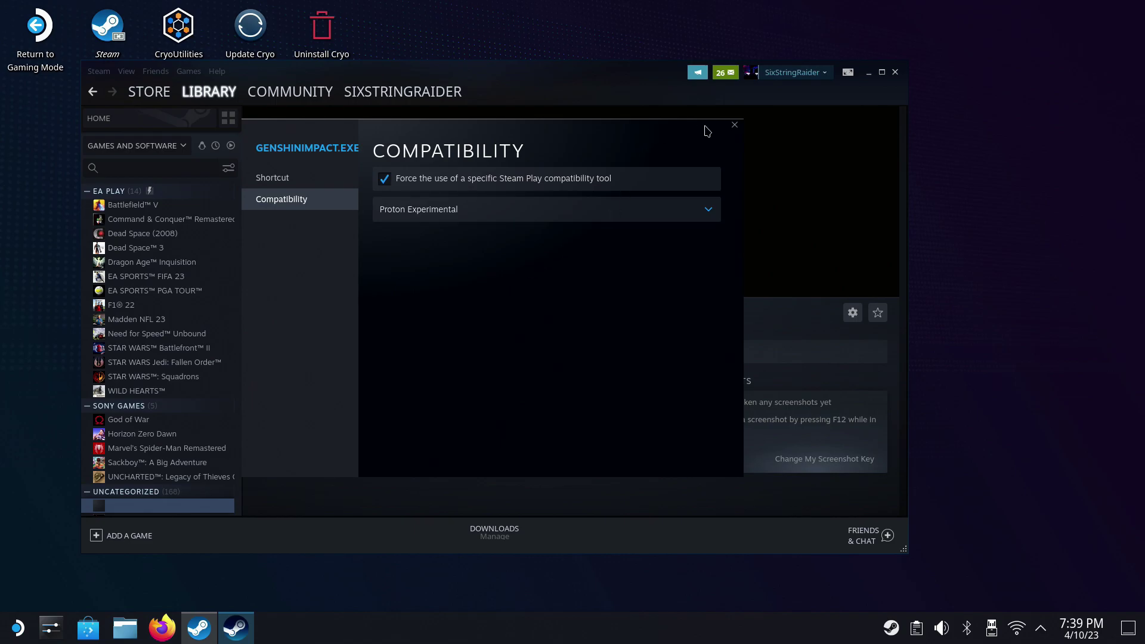
left_click(735, 125)
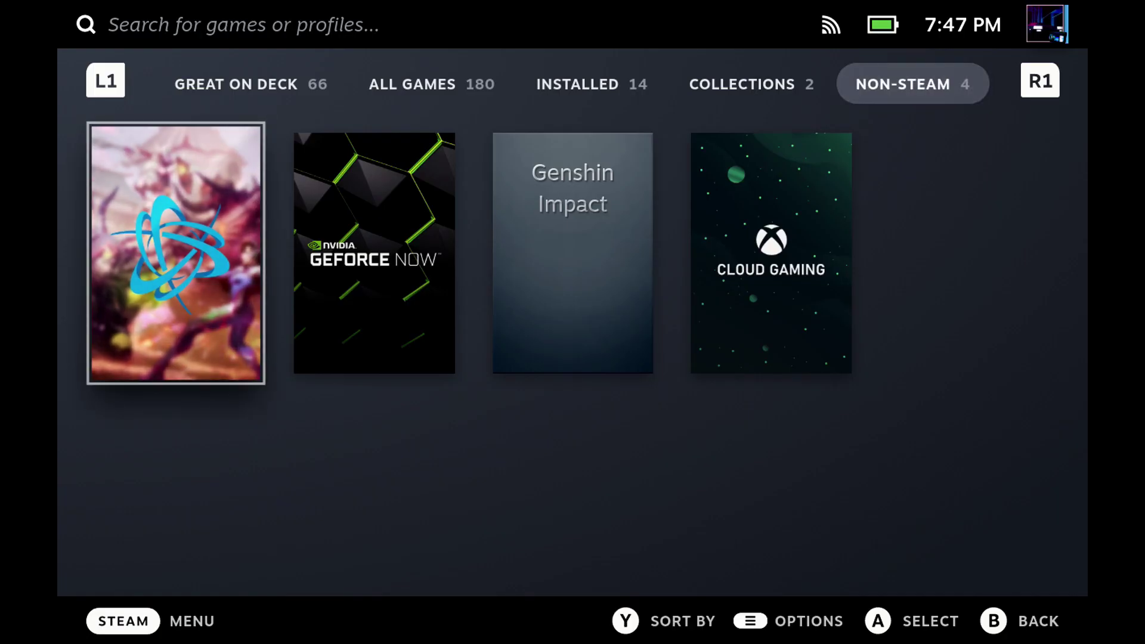
Step: Select the Genshin Impact tile, browse Decky's plugins to SteamGridDB, then back out
key("Right")
key("Right")
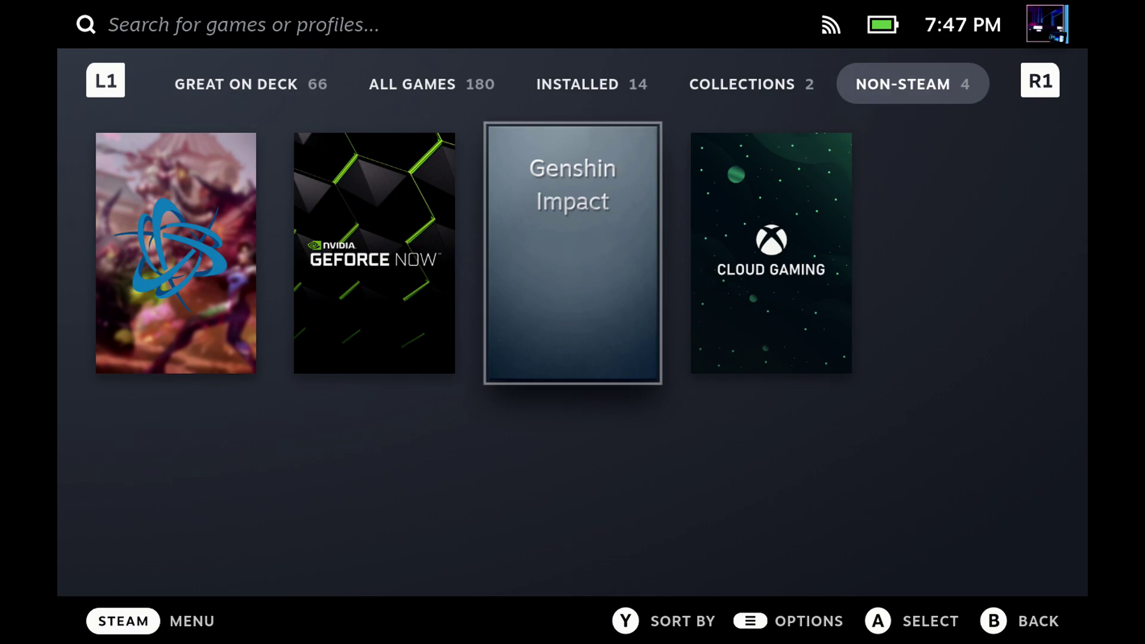
key("ctrl+2")
key("Down")
key("Down")
key("Down")
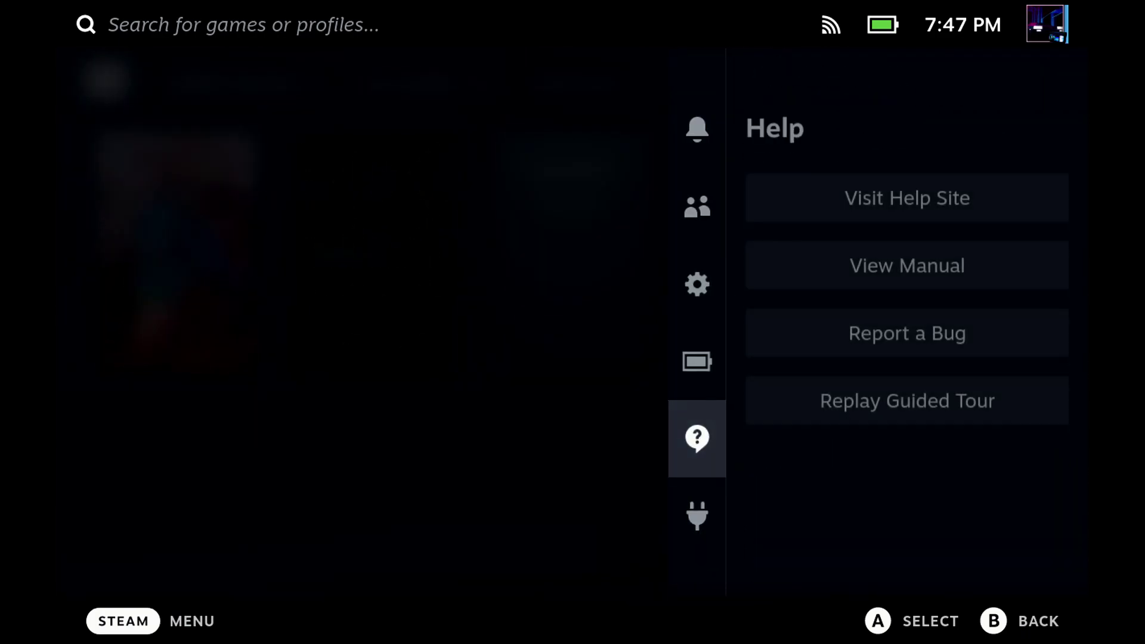
key("Right")
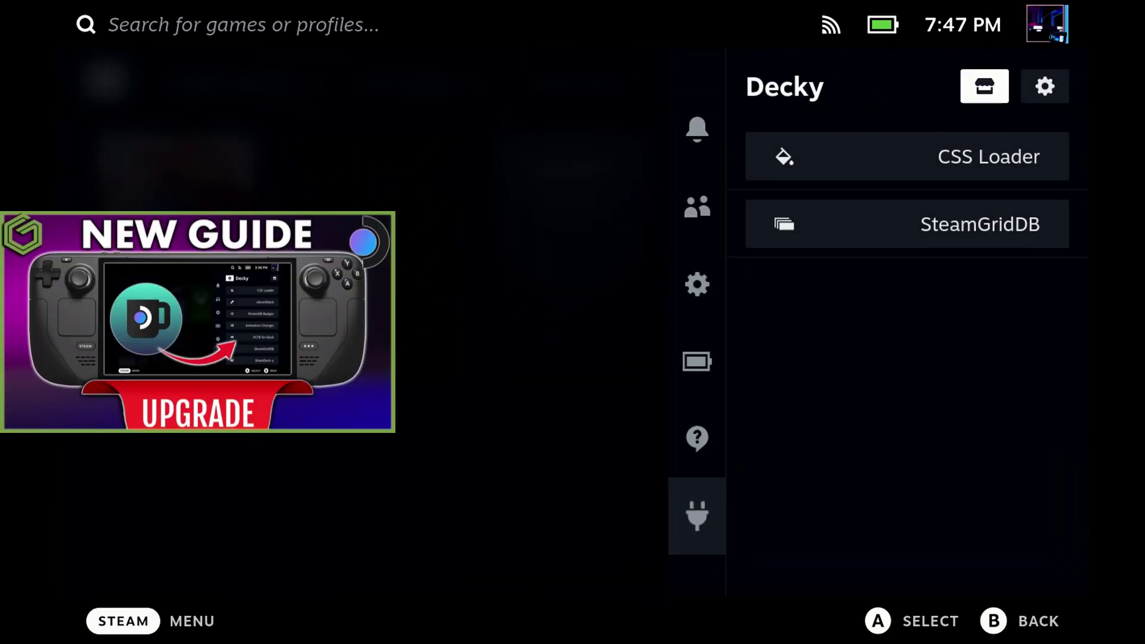
key("Down")
key("Down")
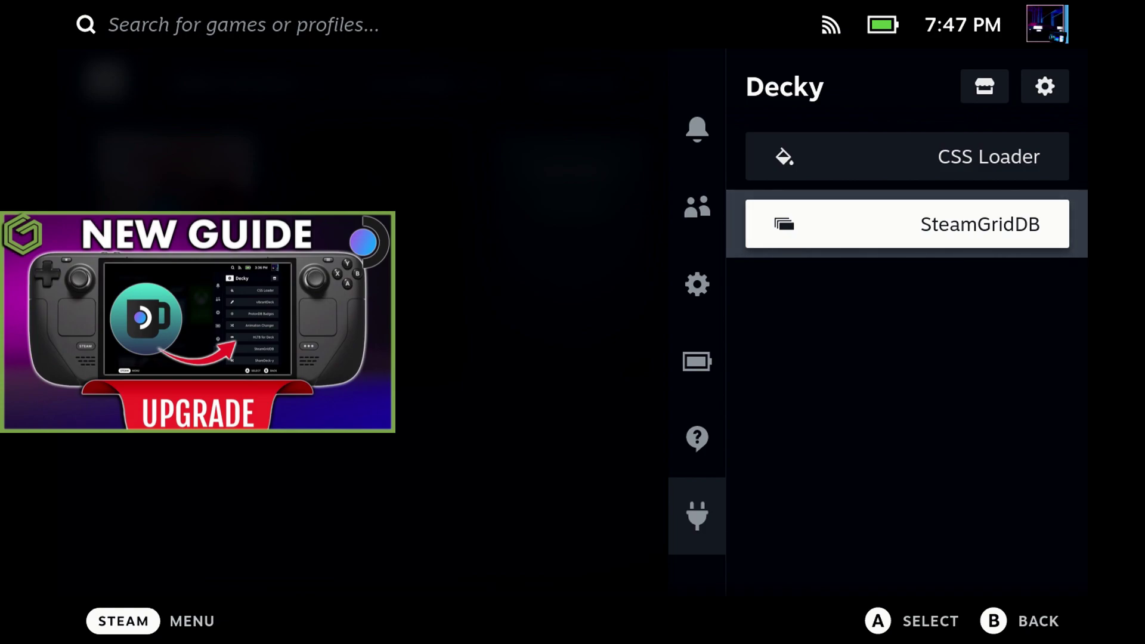
key("Left")
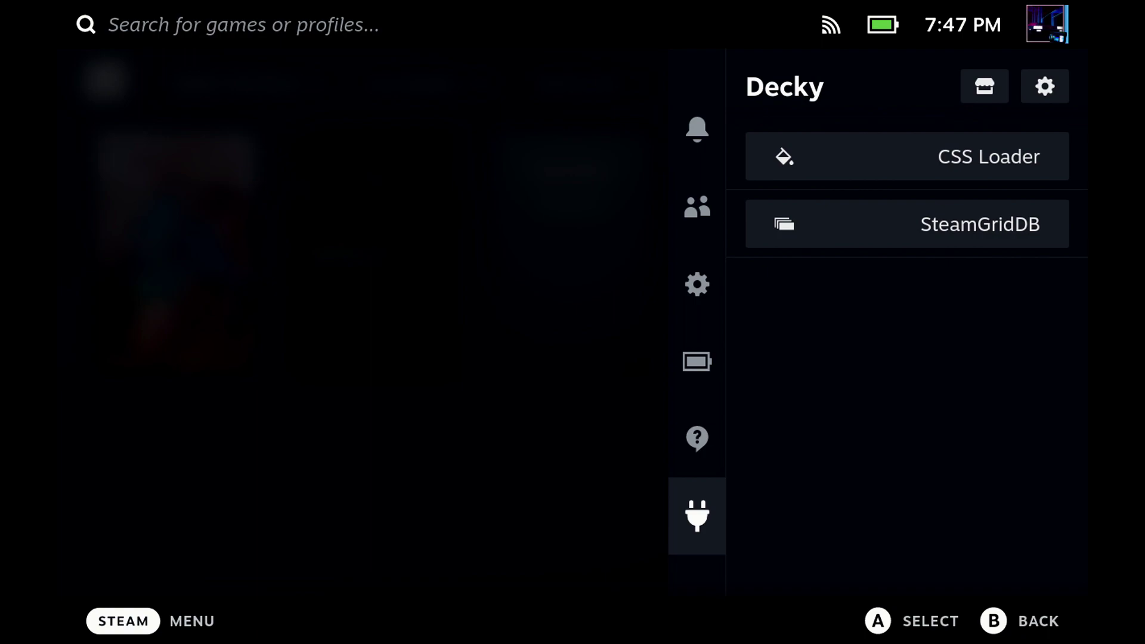
key("Escape")
Step: Apply the first SteamGridDB capsule as Genshin Impact's cover, then reselect its tile
key("Menu")
key("Down")
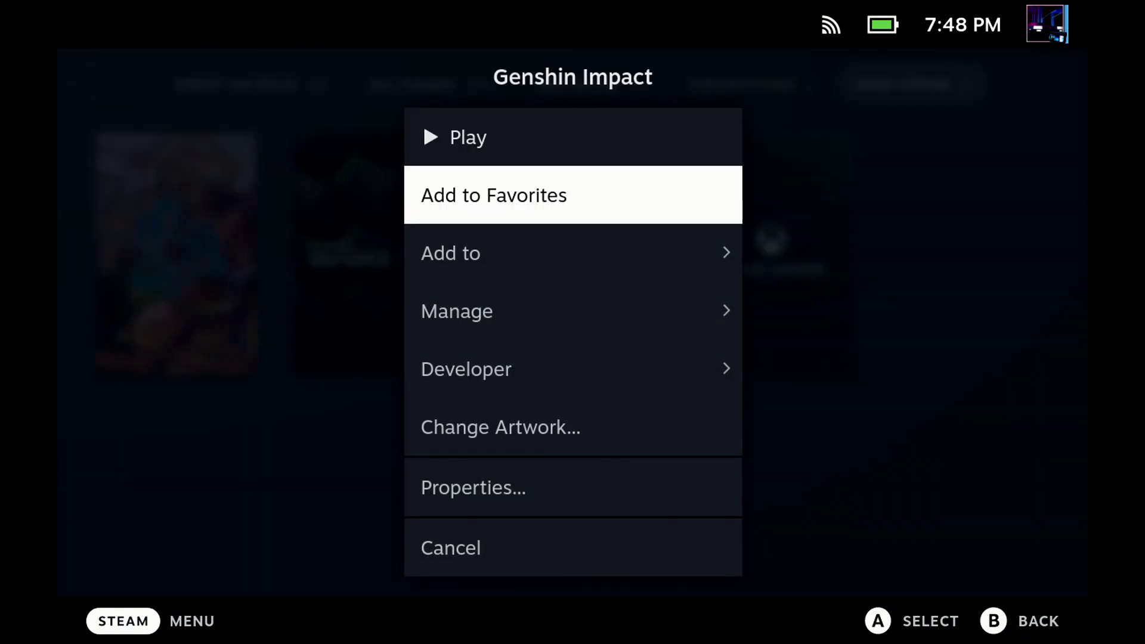
key("Down")
key("Down")
key("Down")
key("Down")
key("Return")
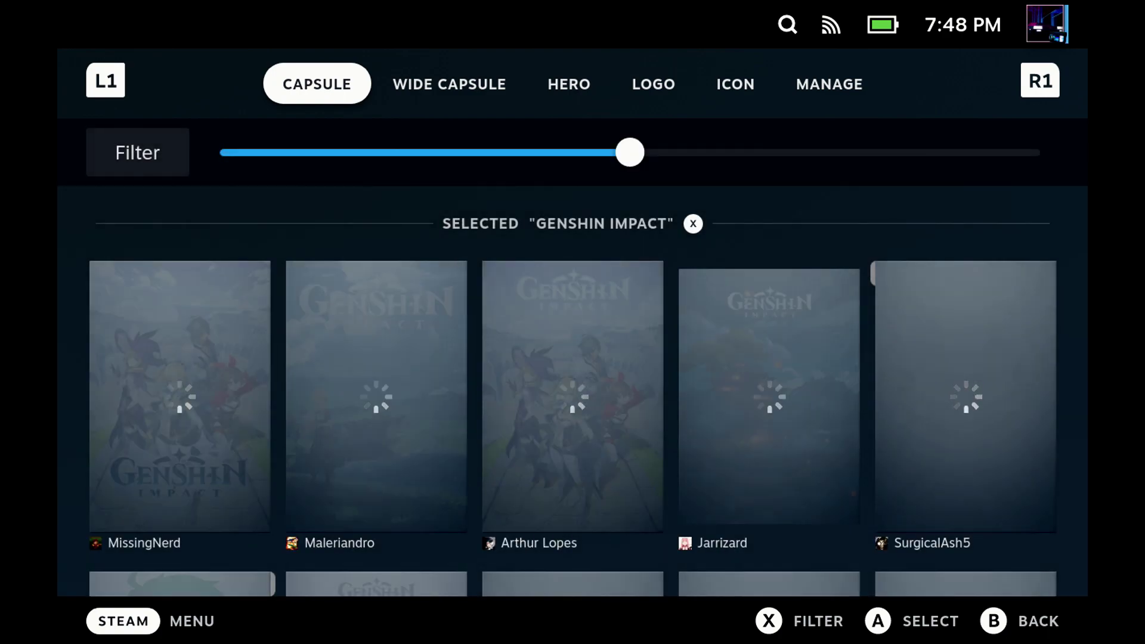
key("Down")
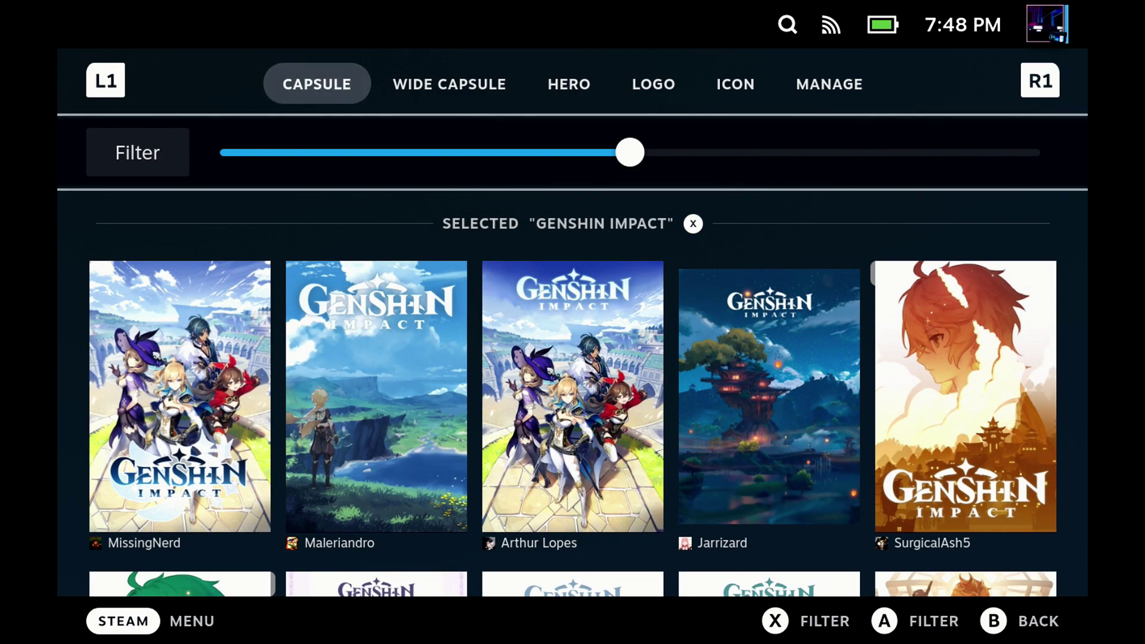
key("Down")
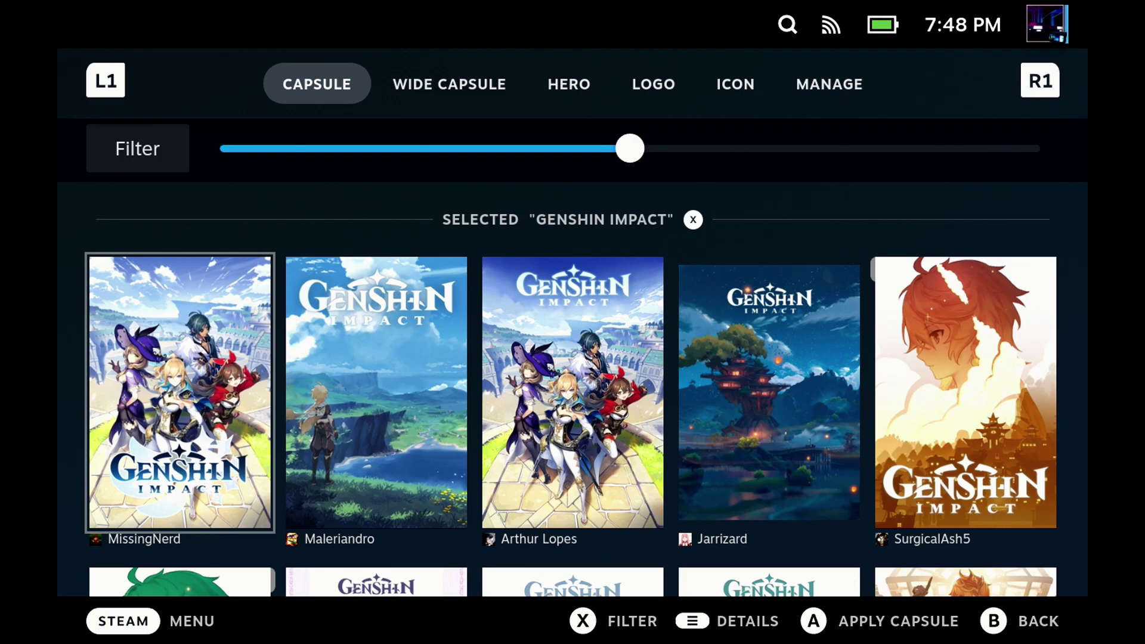
key("Return")
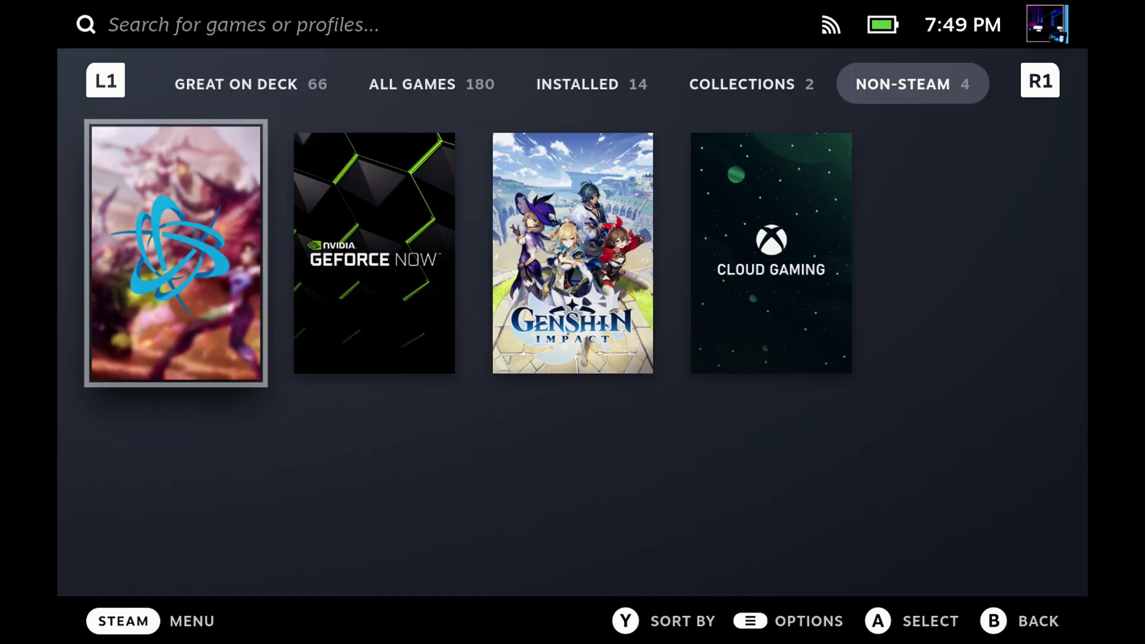
left_click(573, 253)
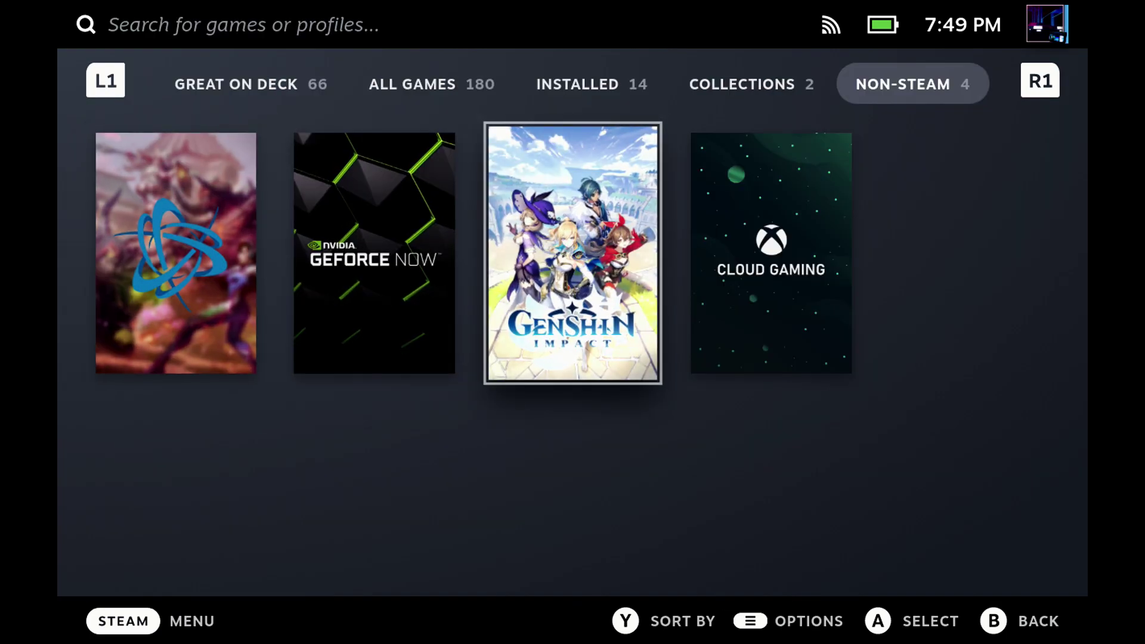
Step: Confirm Genshin Impact's Properties still force Proton Experimental, then open its controller settings
key("Return")
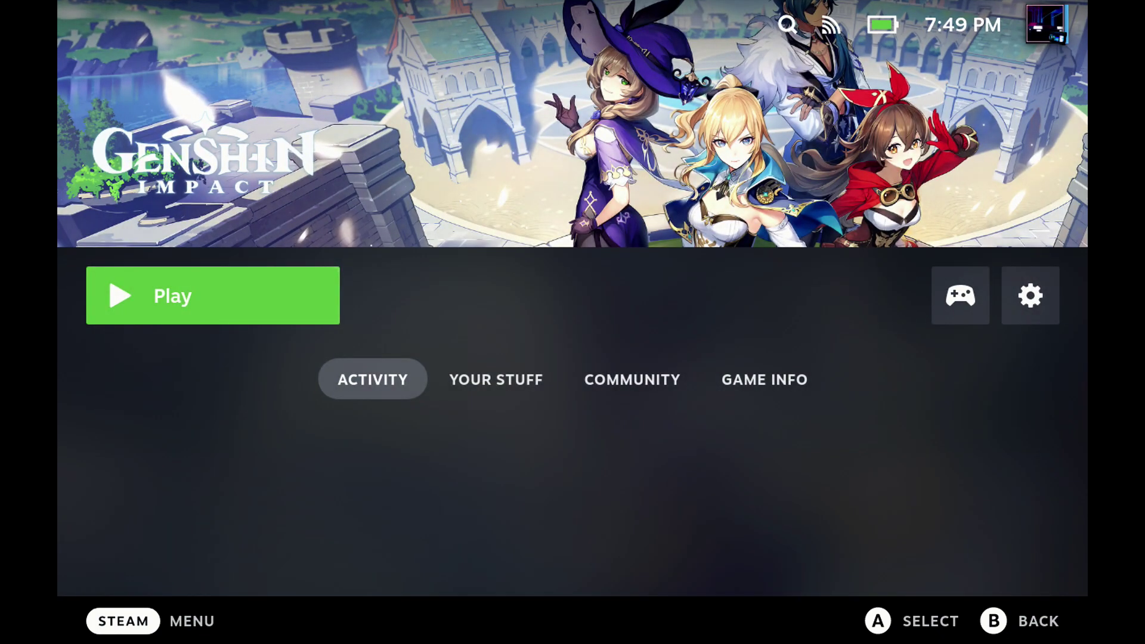
key("Right")
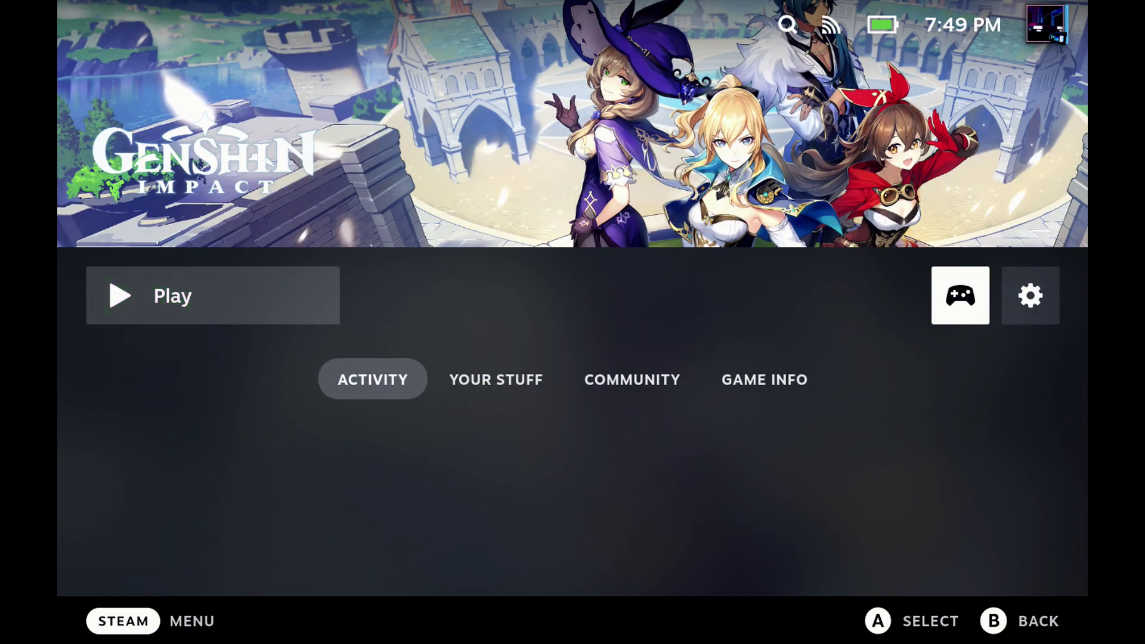
key("Right")
key("Return")
key("Down")
key("Down")
key("Down")
key("Down")
key("Down")
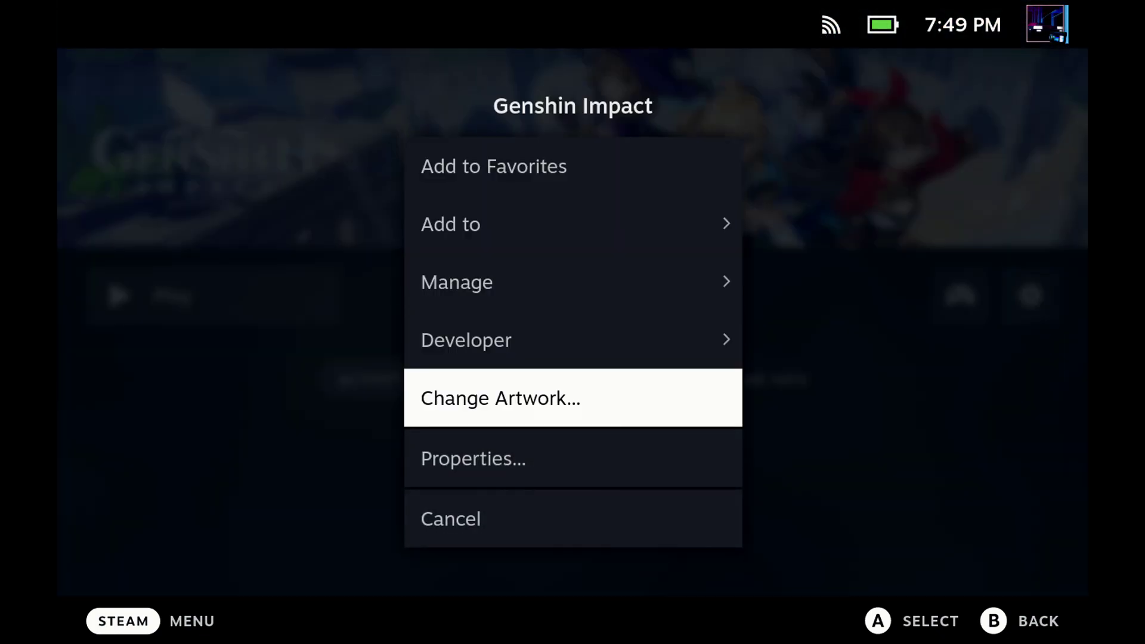
key("Return")
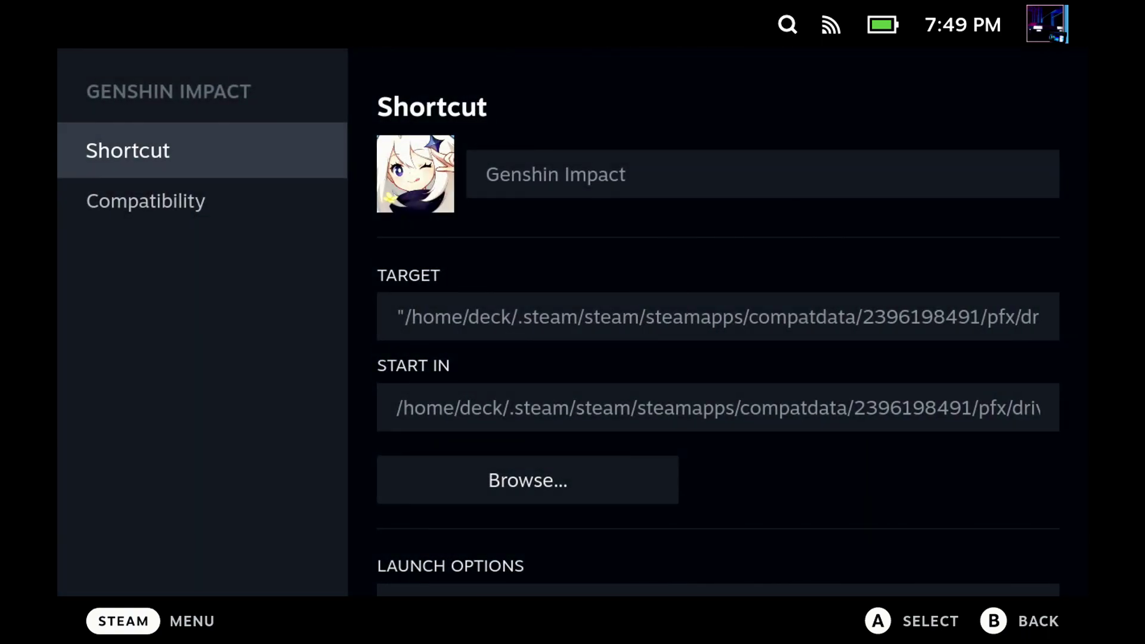
key("Down")
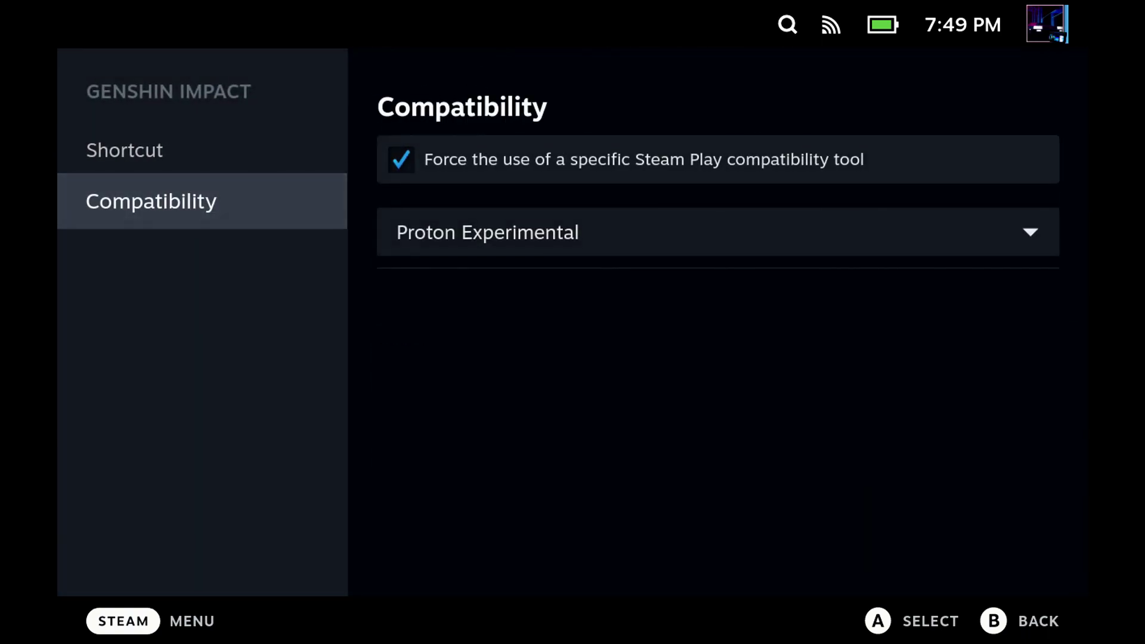
key("Up")
key("Escape")
key("Left")
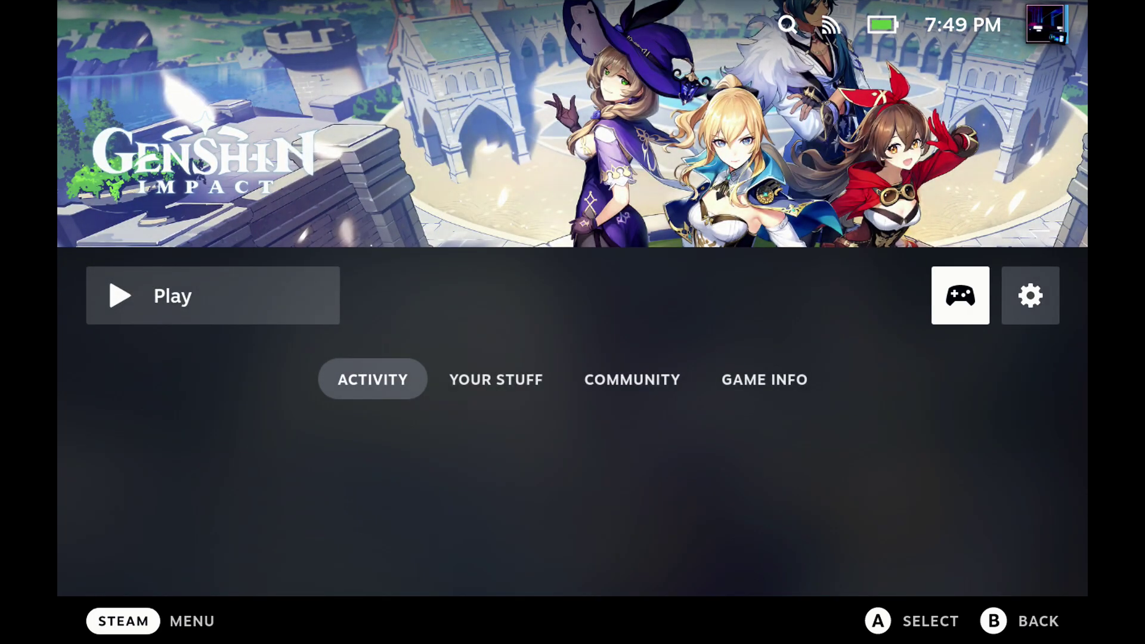
key("Return")
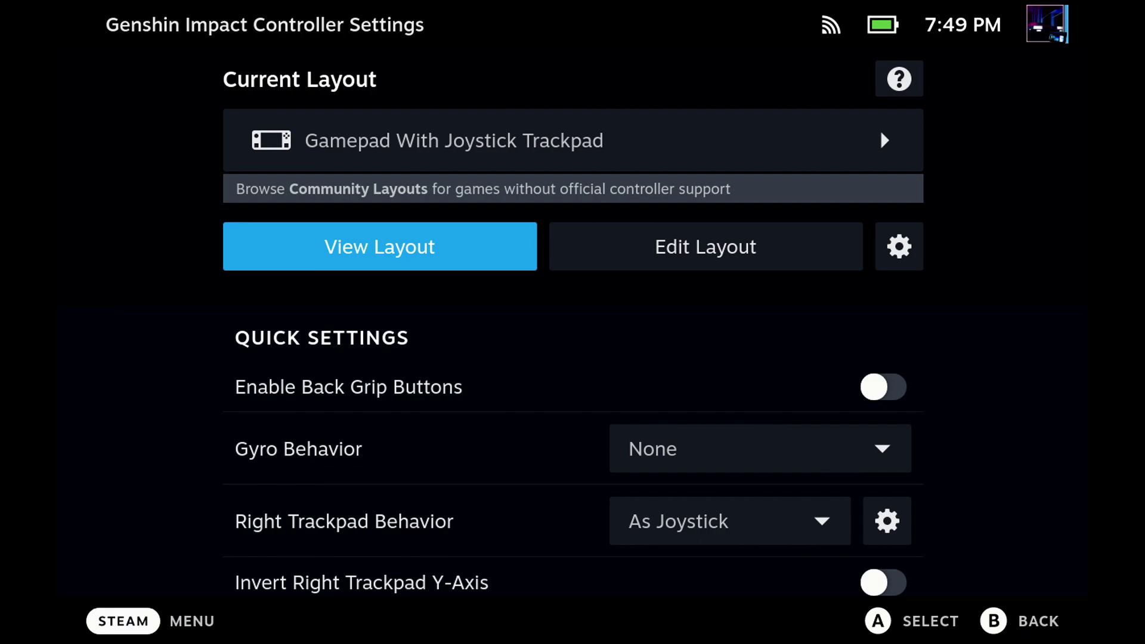
Step: Browse layout templates to Gamepad with Mouse Trackpad without applying it, back to the game page
key("Up")
key("Return")
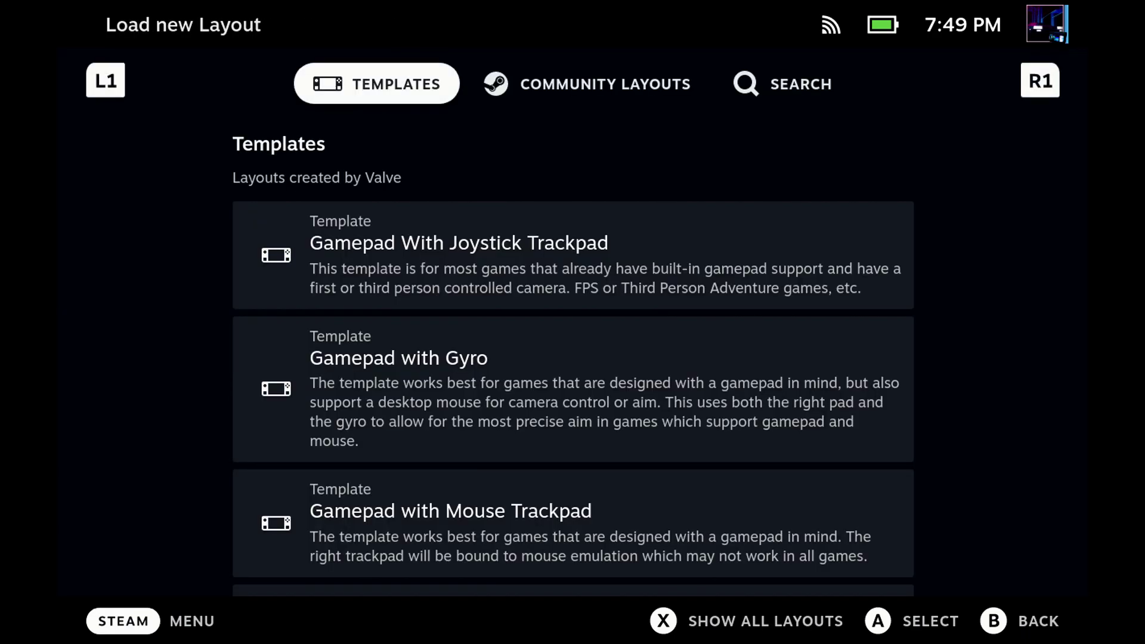
key("Down")
key("Down")
key("Down")
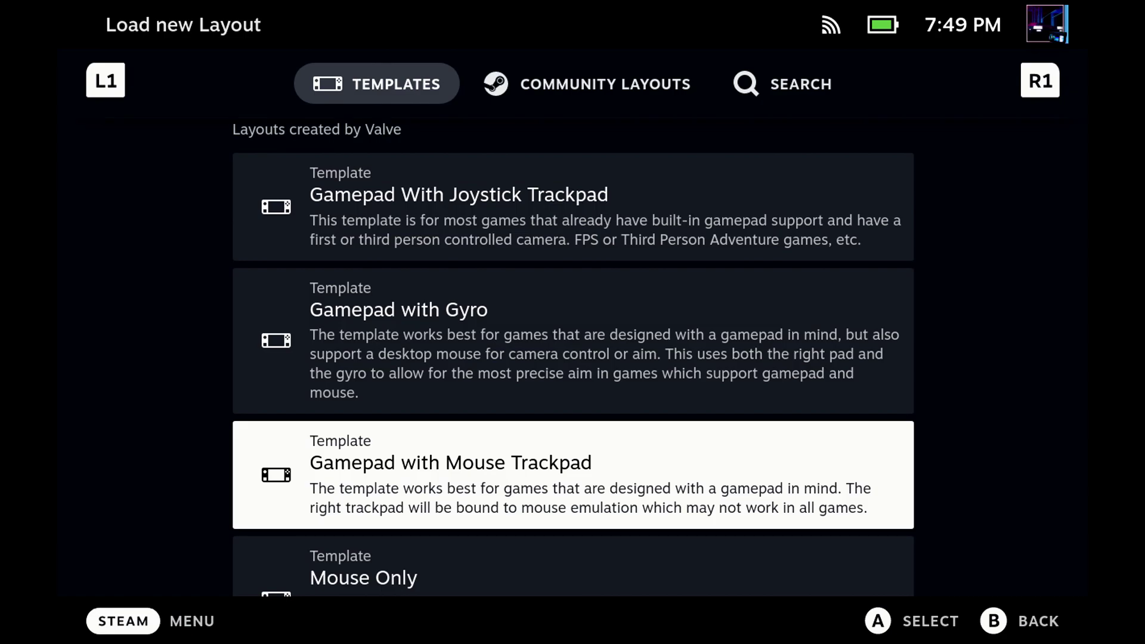
key("Escape")
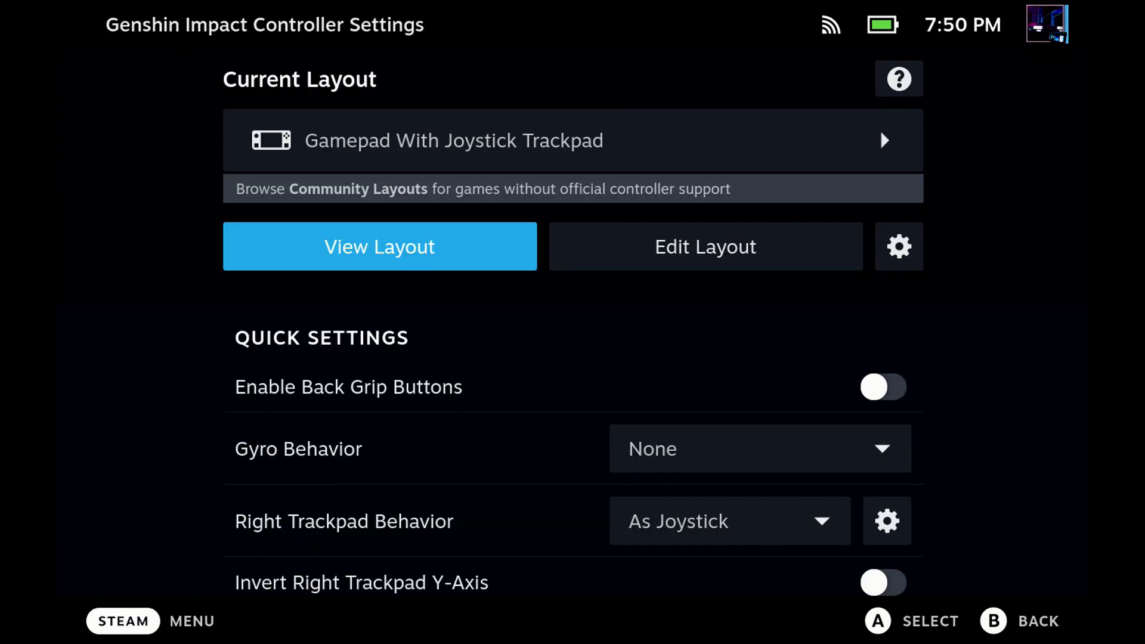
key("Escape")
key("Left")
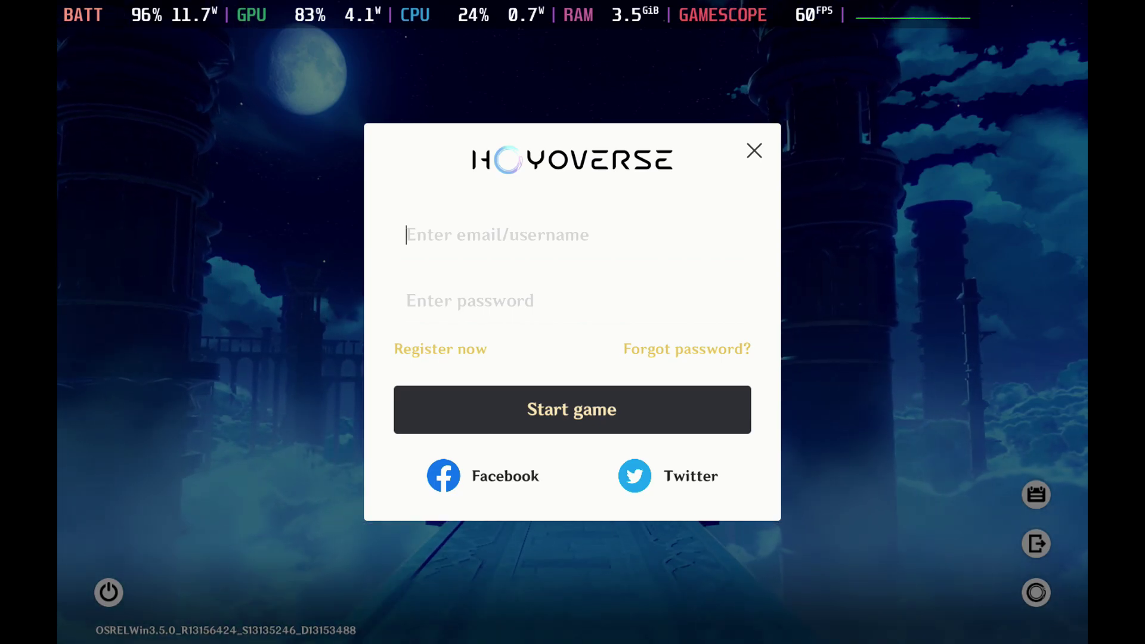
Step: Enter the account e-mail using the on-screen keyboard, then bring up the Steam menu
key("super+x")
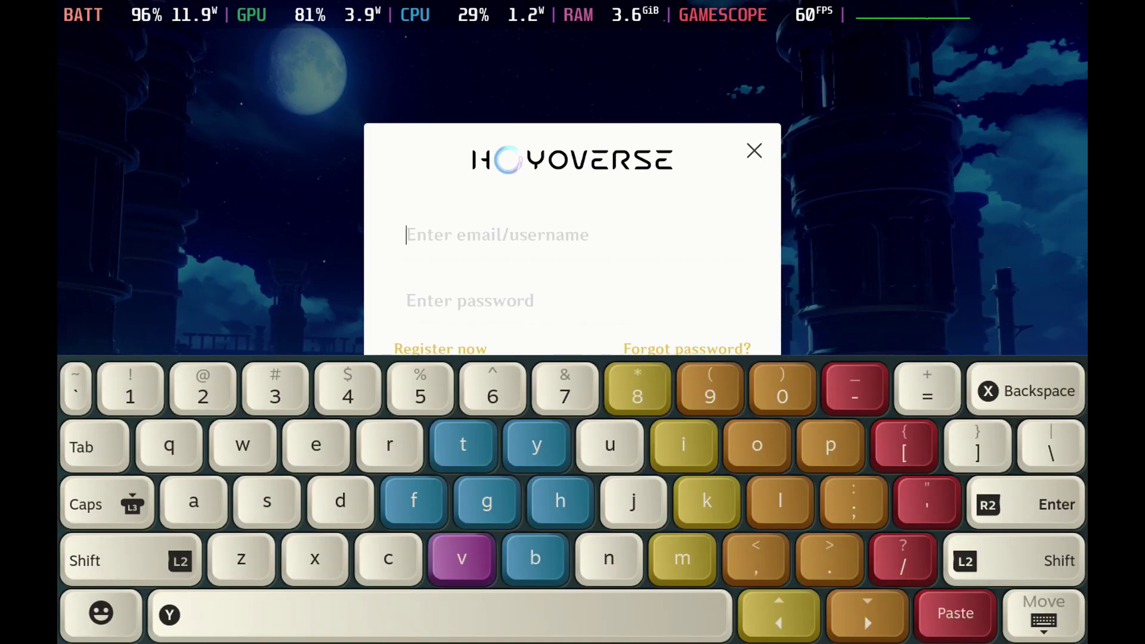
key("Escape")
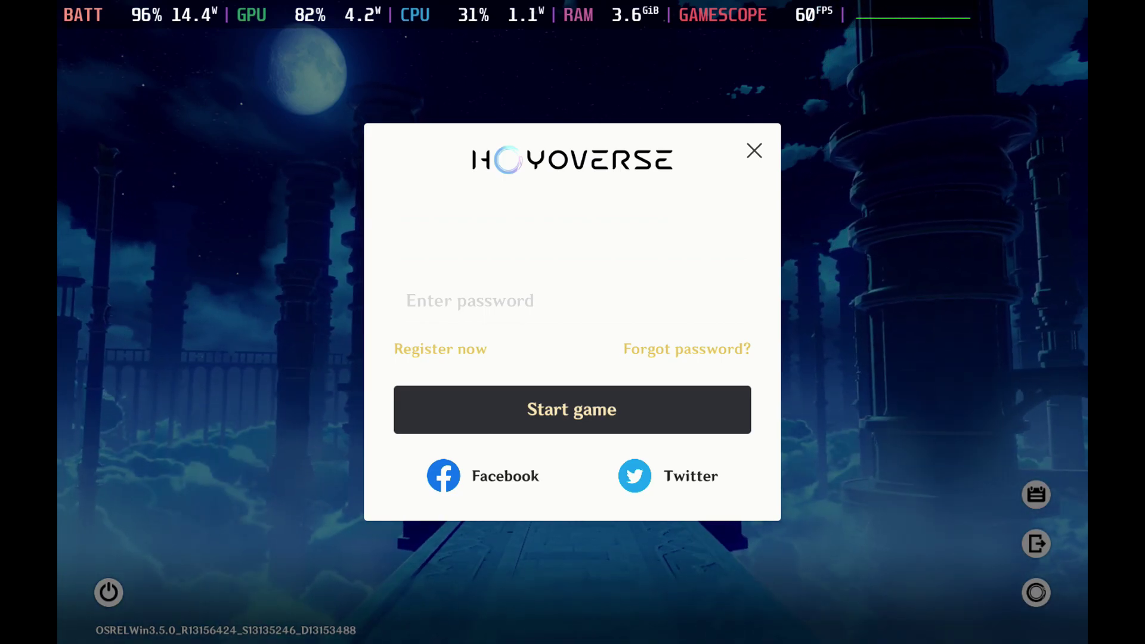
key("super")
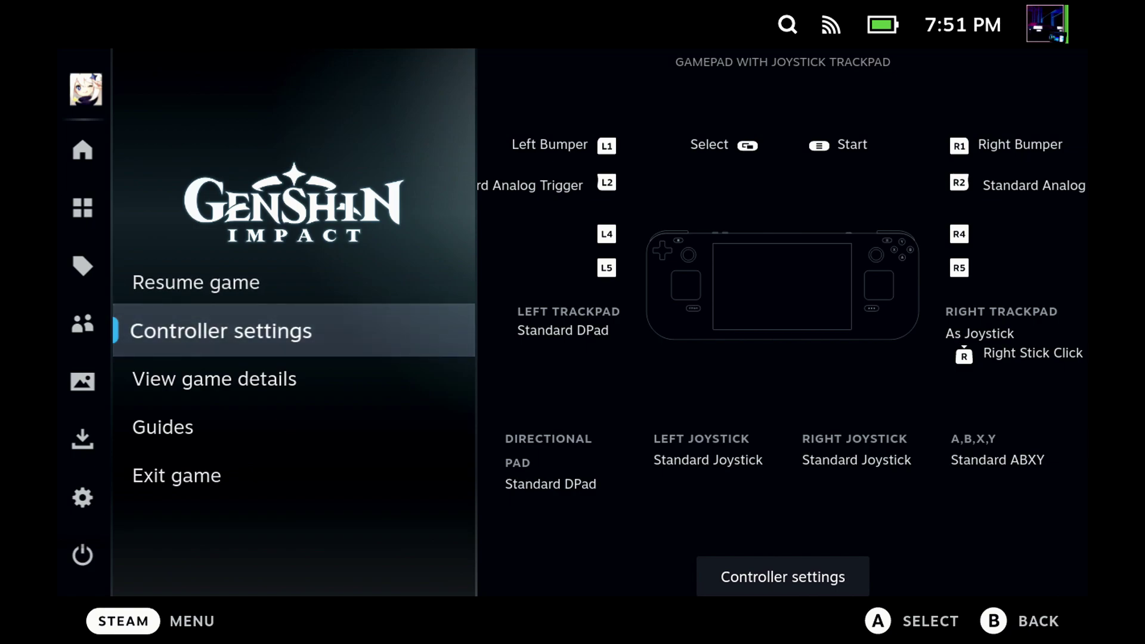
Step: Apply the Gamepad with Mouse Trackpad layout template to Genshin Impact
key("Return")
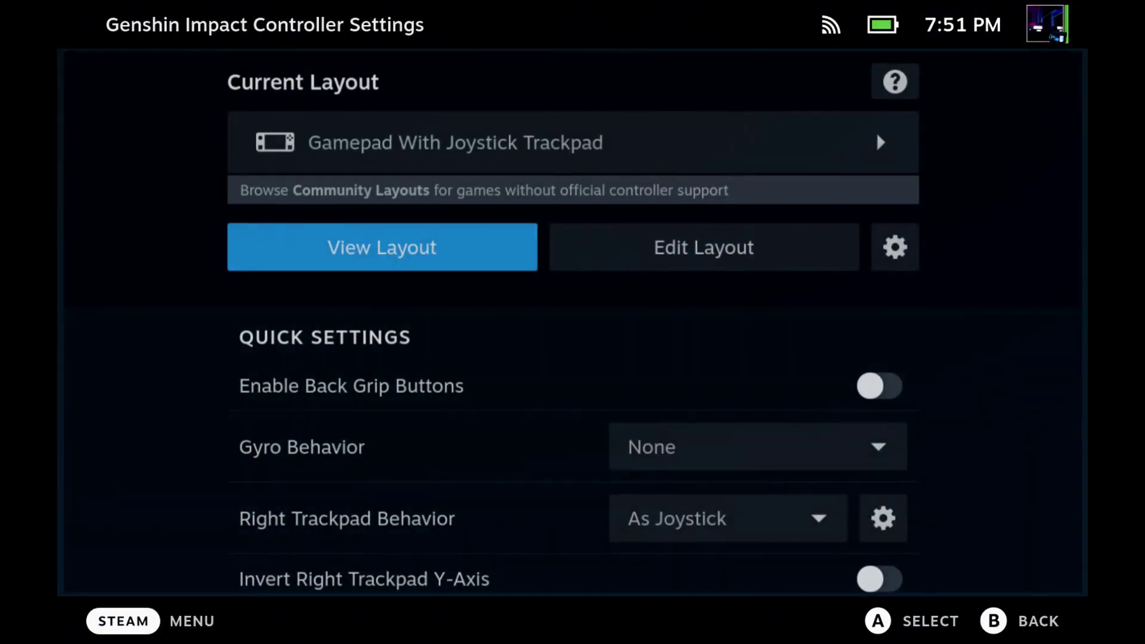
key("Up")
key("Return")
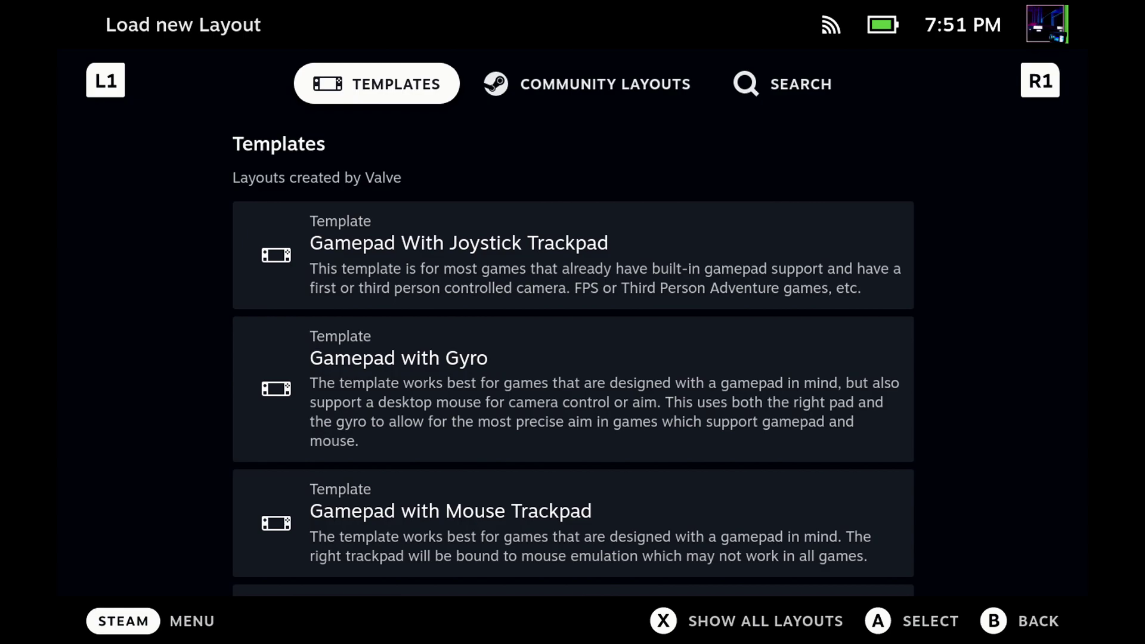
key("Down")
key("Down")
key("Down")
key("Return")
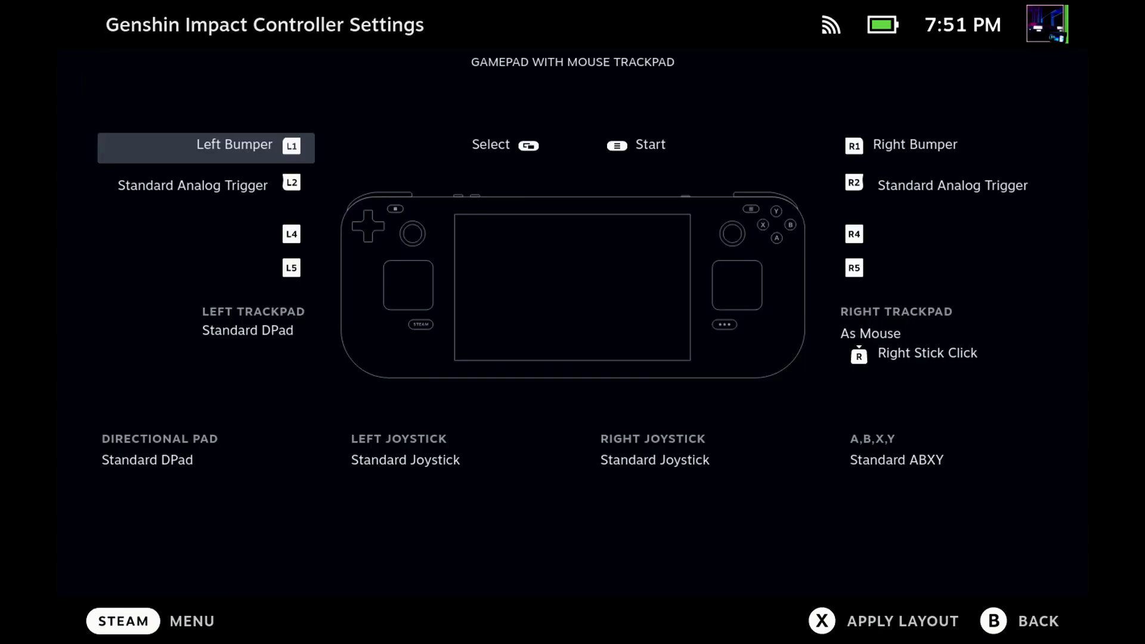
key("x")
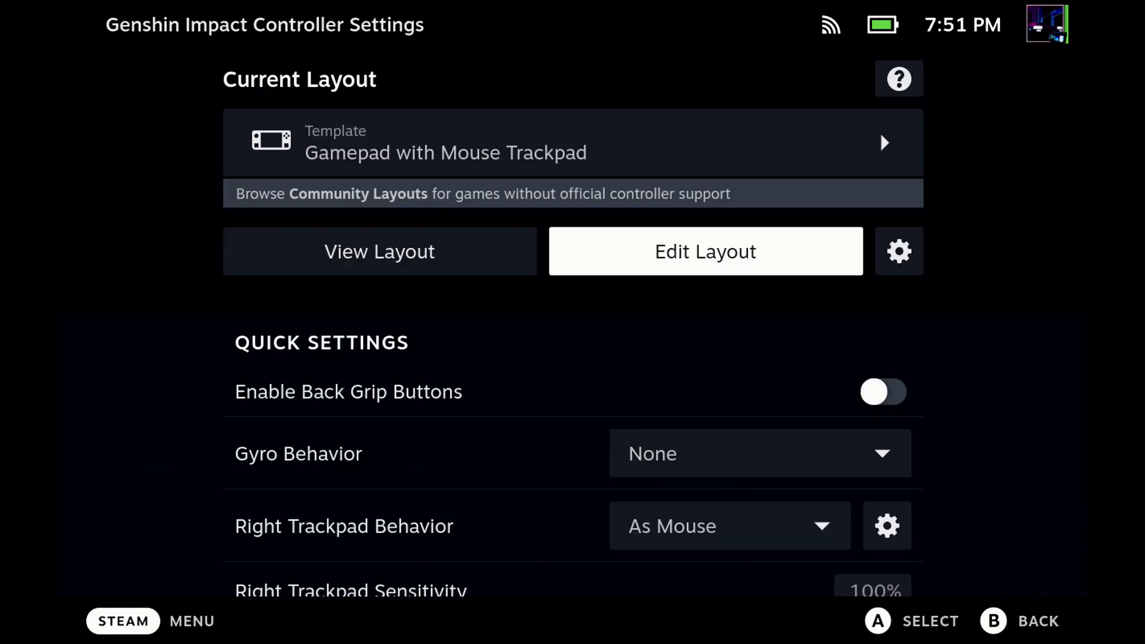
Step: Edit the layout's Trackpads section, keeping the right trackpad acting as a mouse
key("Right")
key("Return")
key("Down")
key("Down")
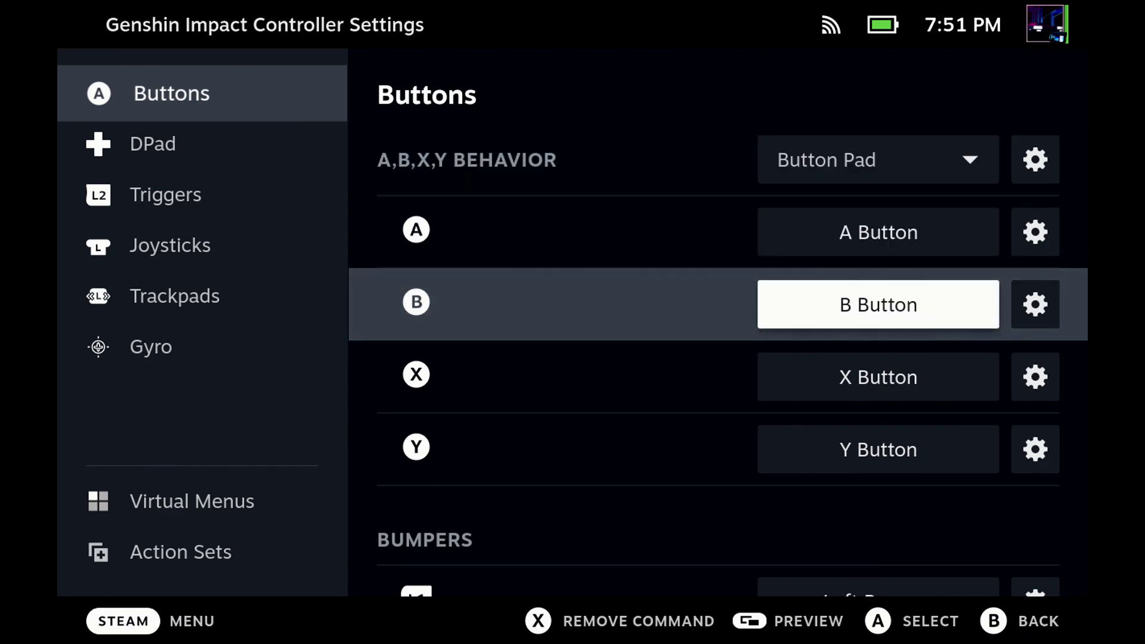
key("Left")
key("Down")
key("Down")
key("Down")
key("Down")
key("Down")
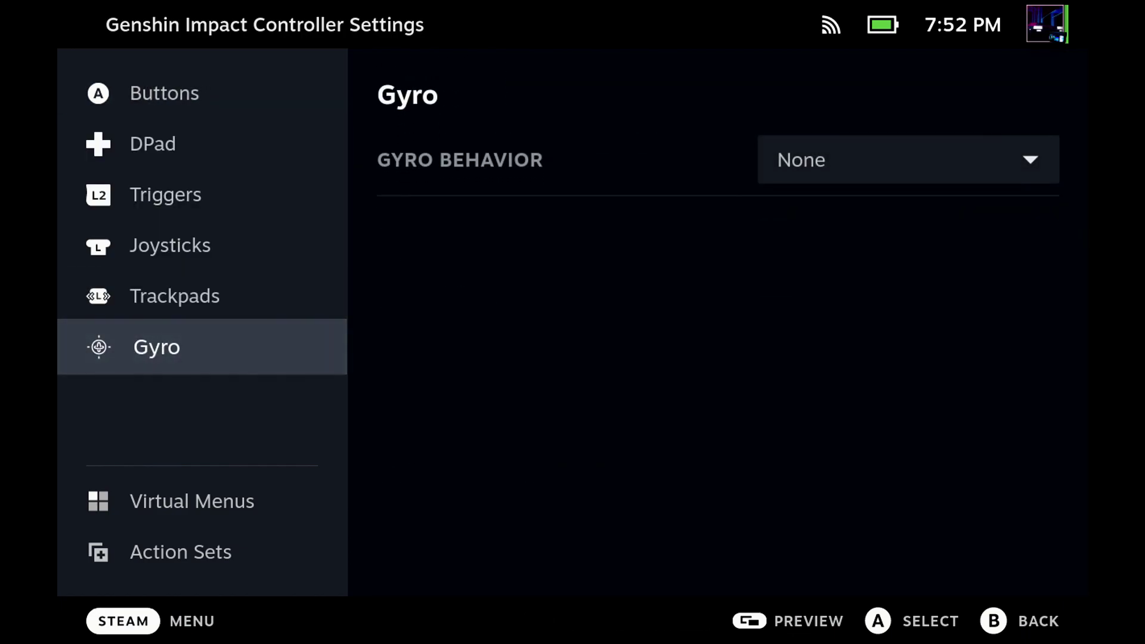
key("Up")
key("Right")
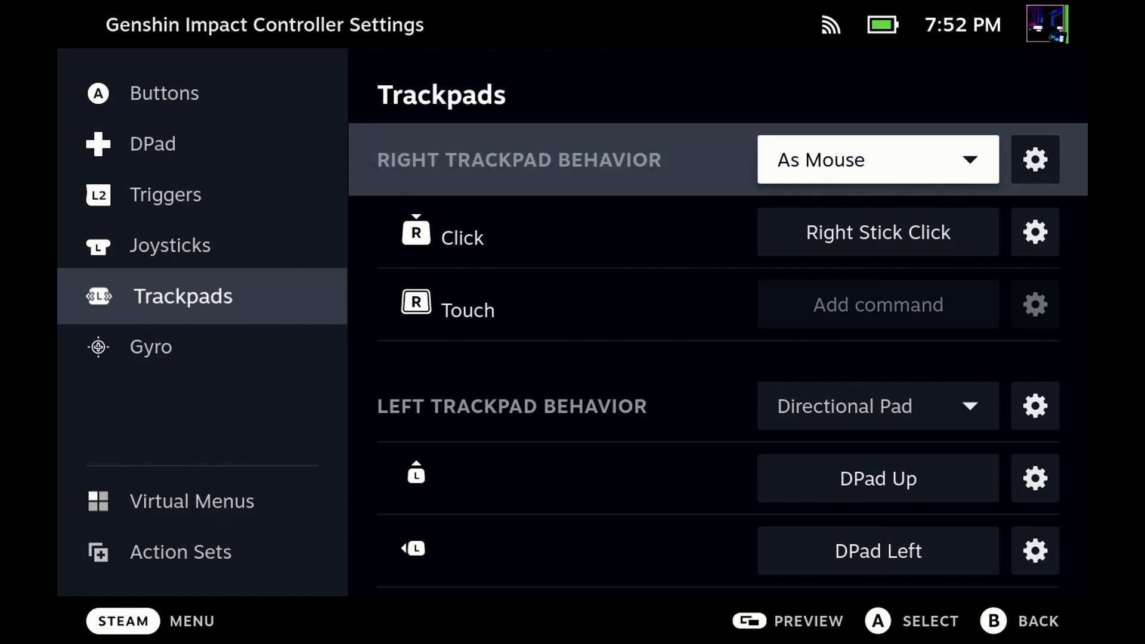
key("Return")
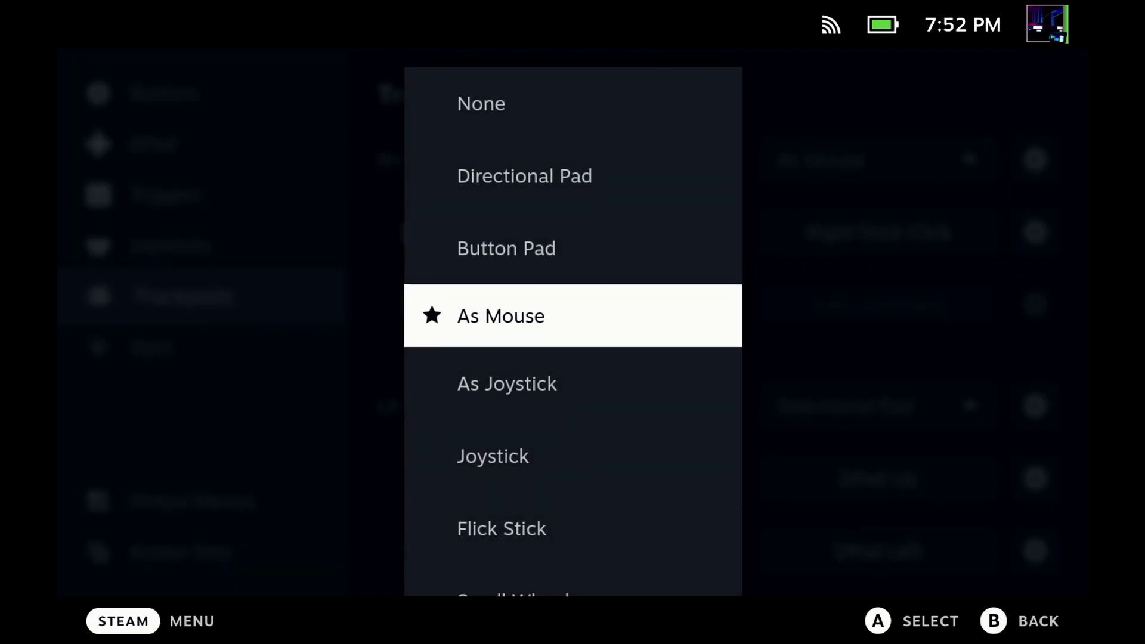
key("Return")
Step: Map Right Trackpad Click to Left Mouse Click and exit controller settings
key("Down")
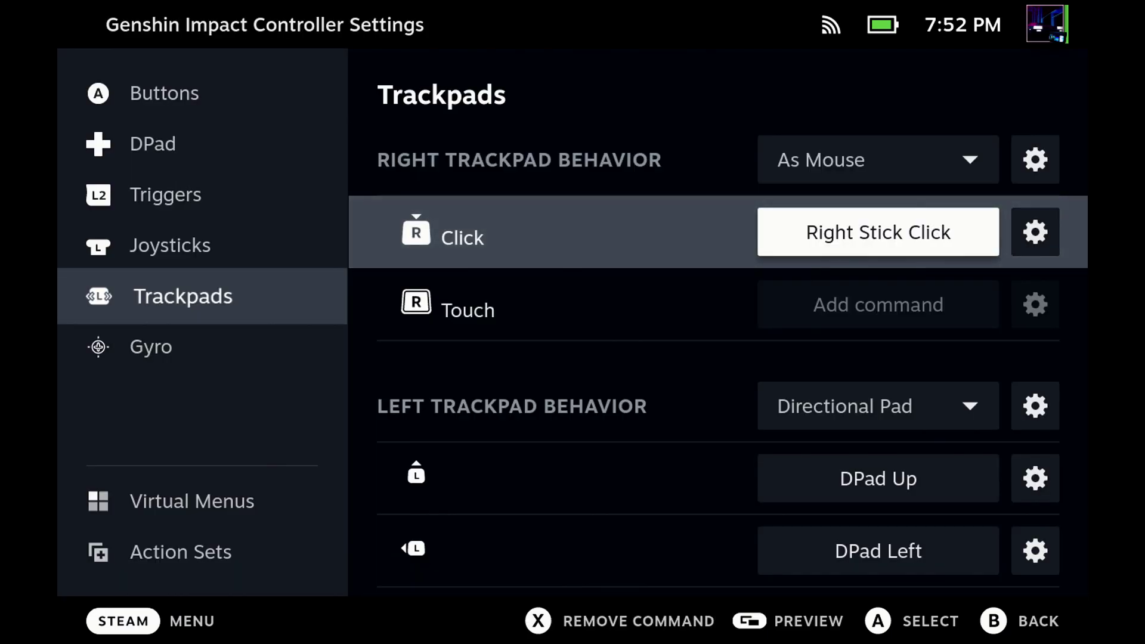
key("Return")
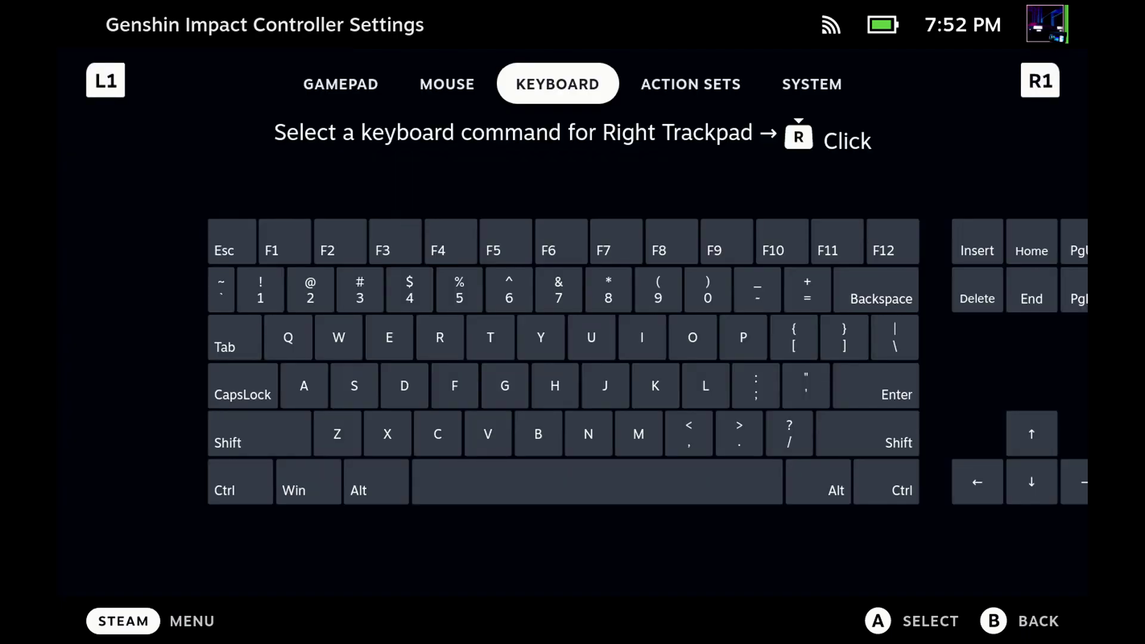
key("Left")
key("Down")
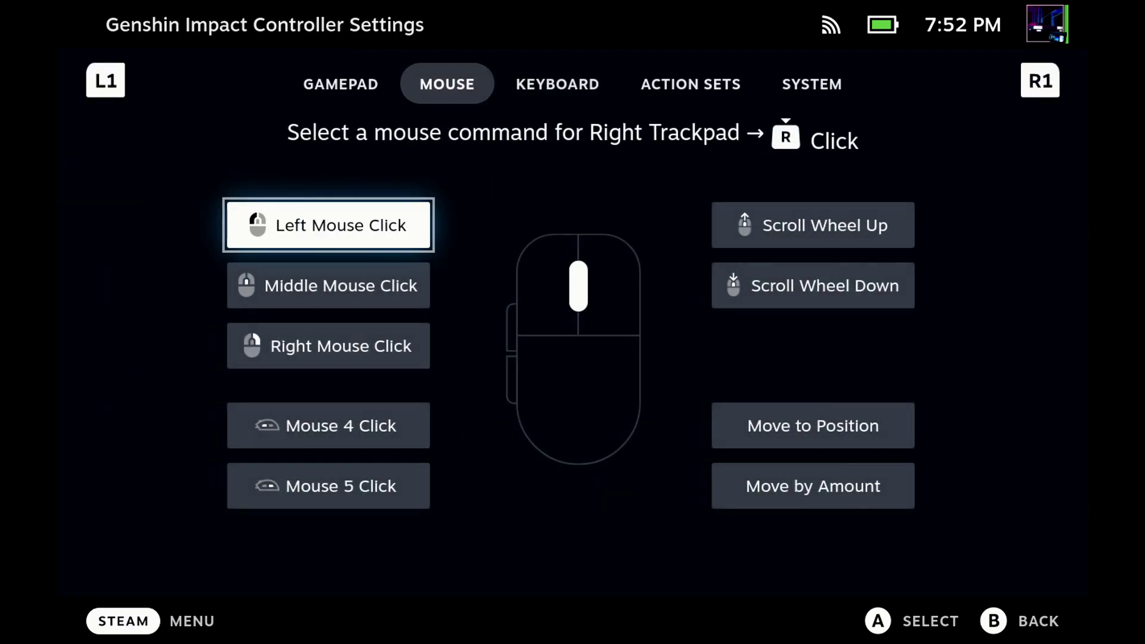
key("Escape")
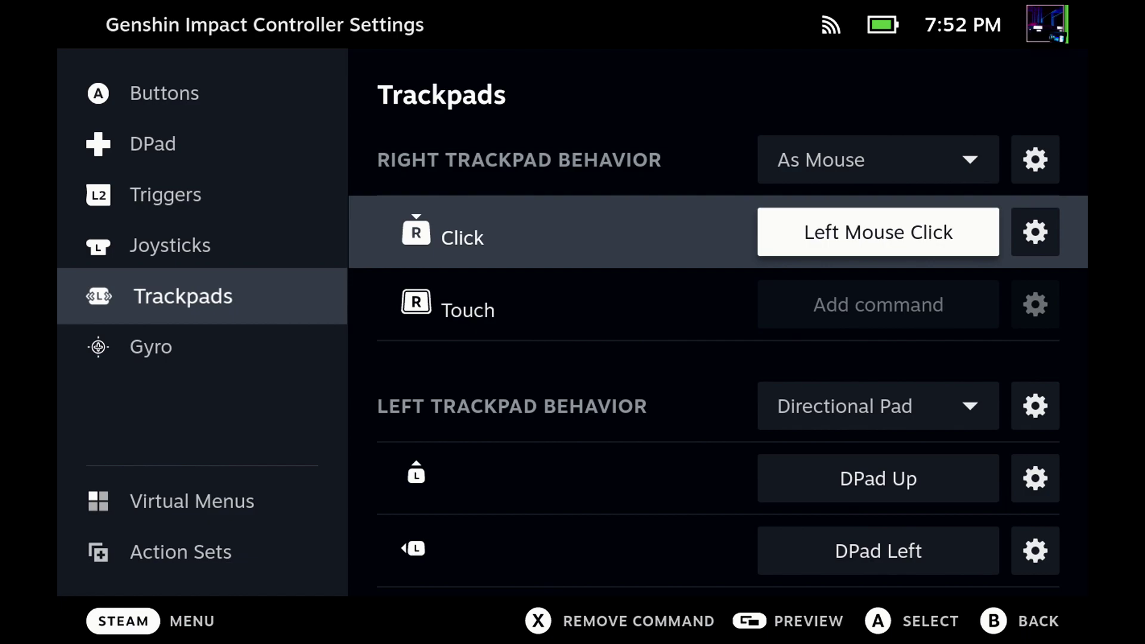
key("Left")
key("Escape")
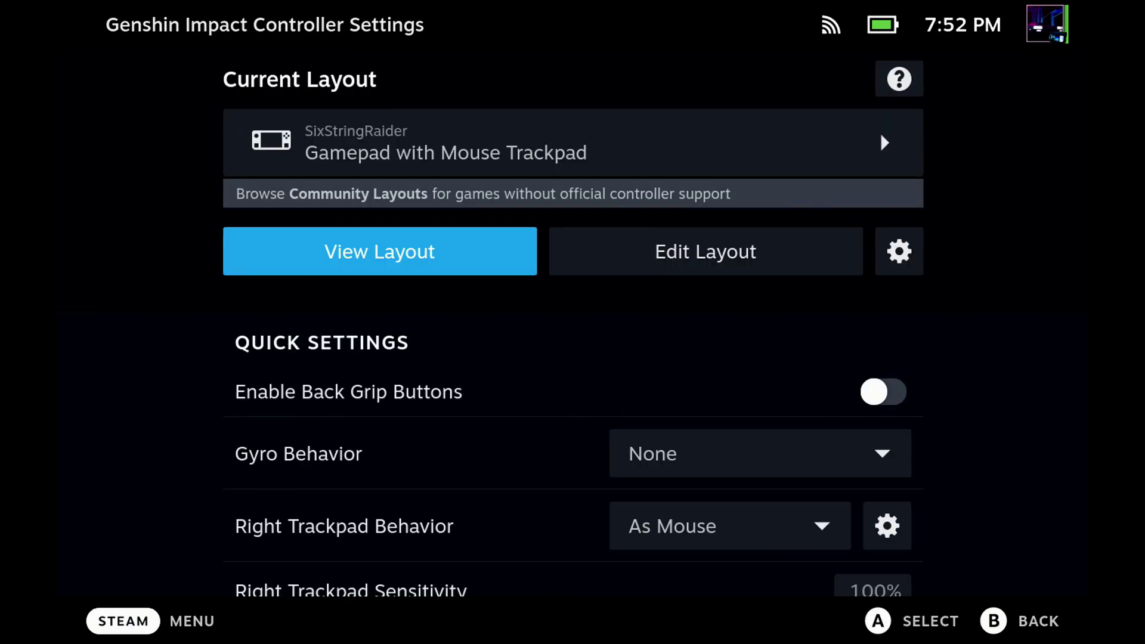
key("Escape")
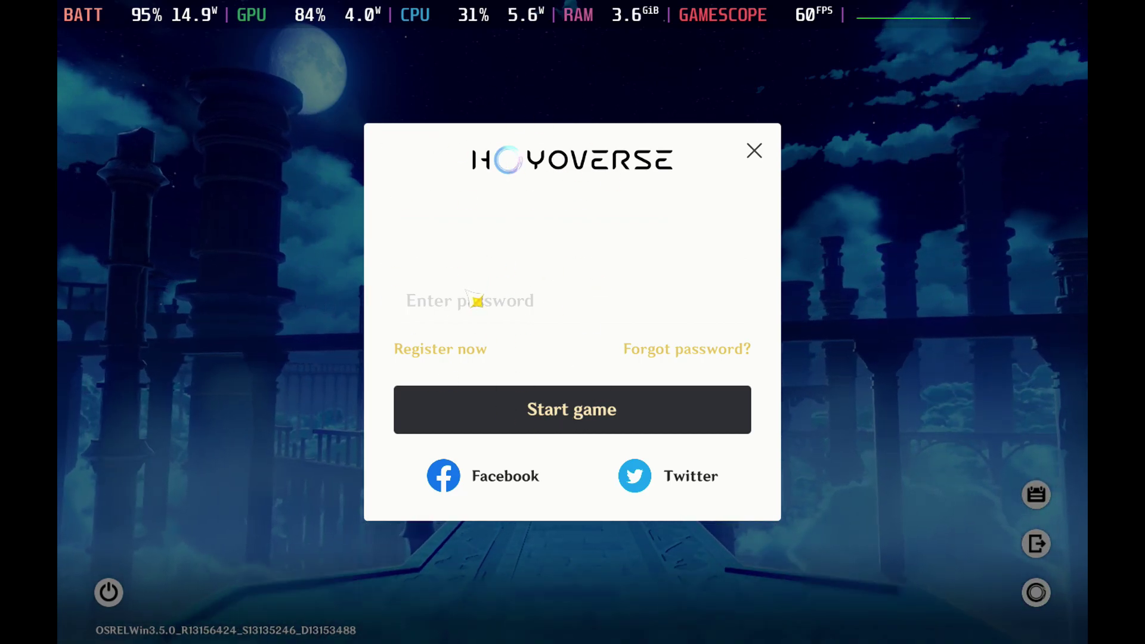
Step: Focus the HoYoverse login's password field to sign in
left_click(530, 303)
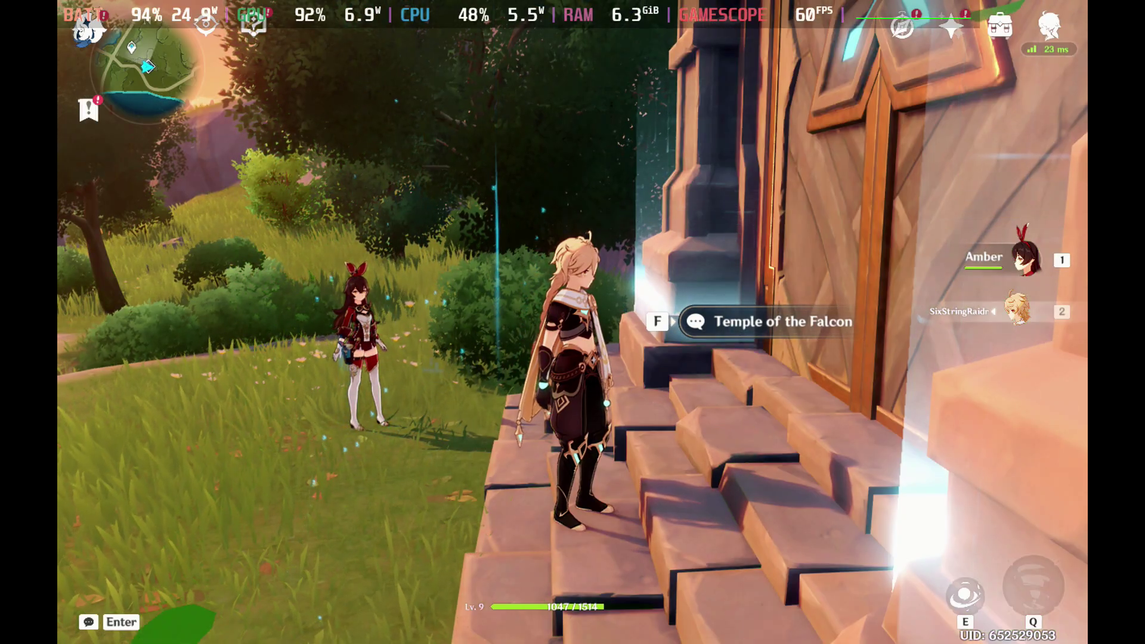
Step: Set Genshin Impact's Control Type from Keyboard to Controller in the Paimon menu settings
key("super")
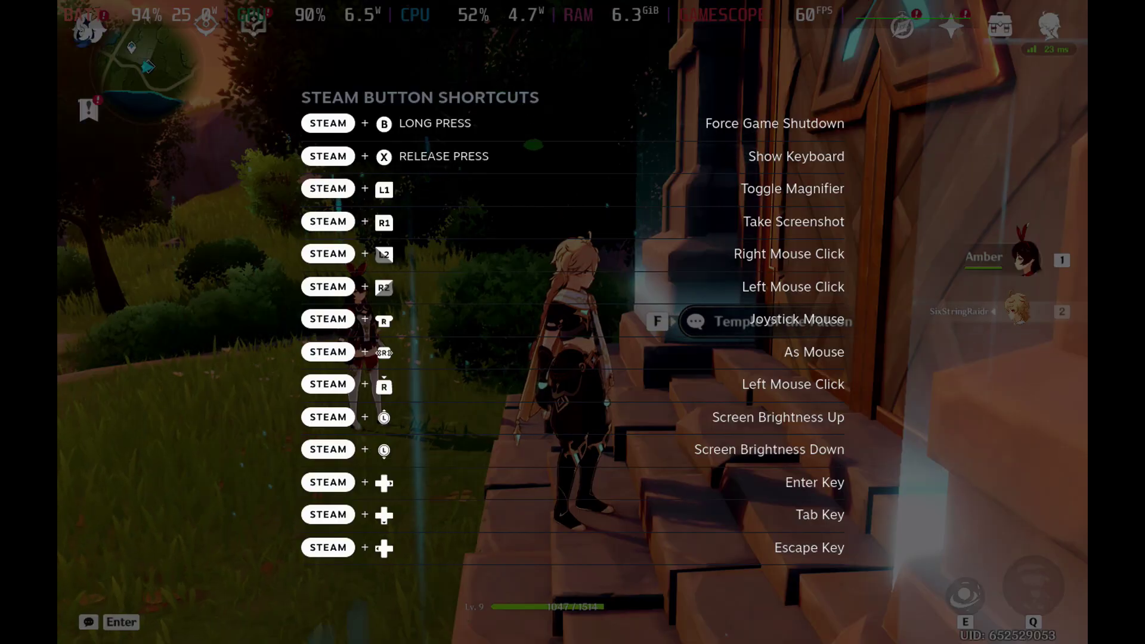
key("Escape")
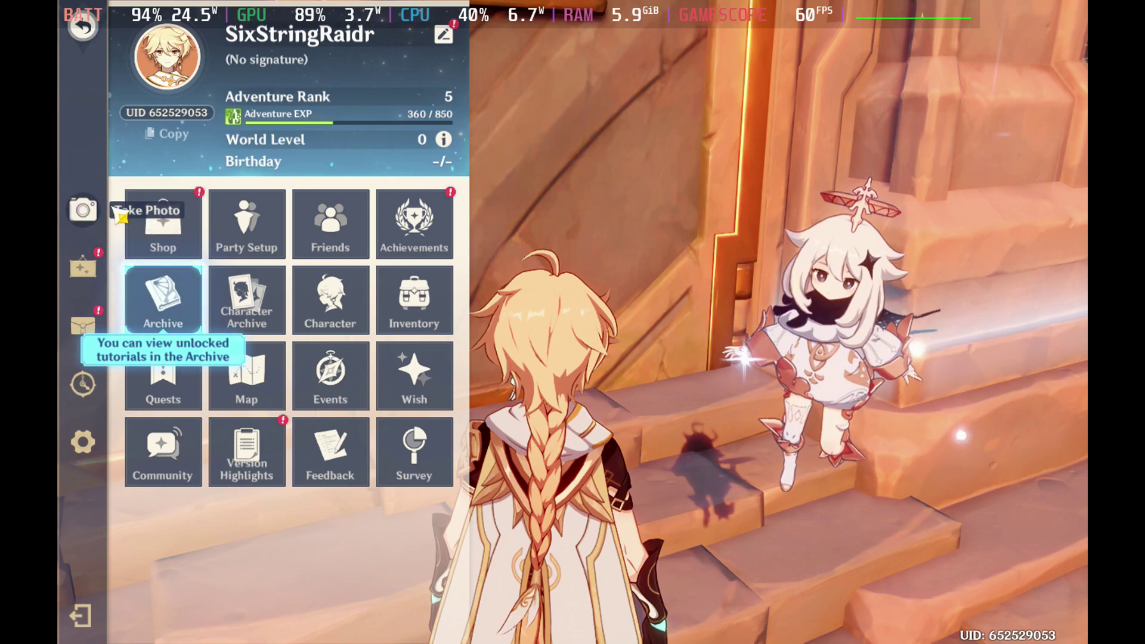
left_click(86, 448)
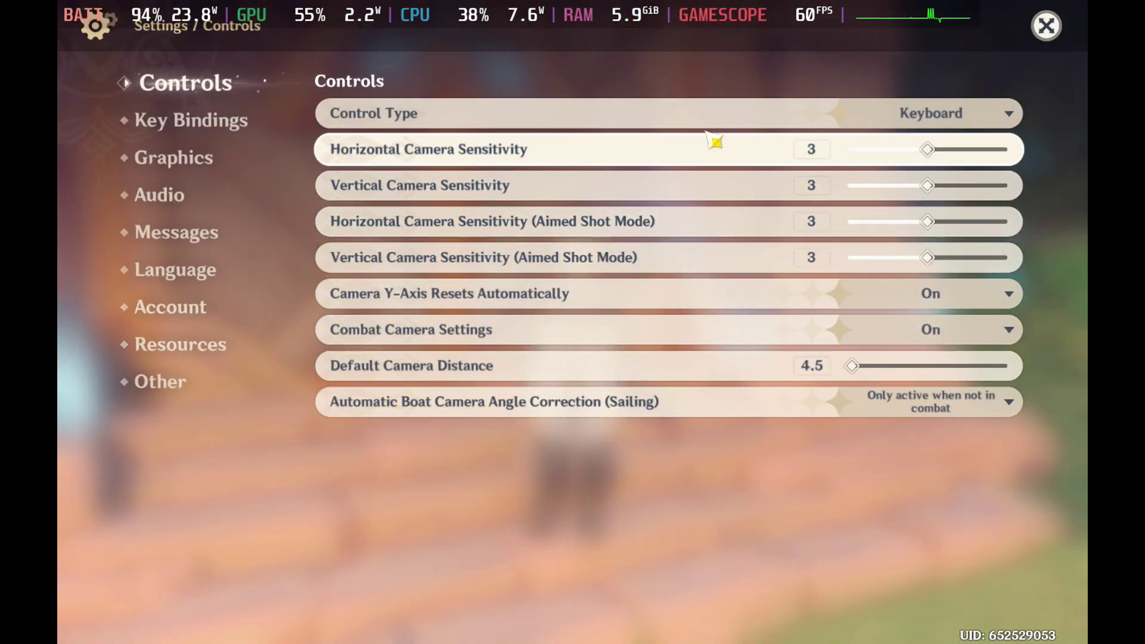
left_click(963, 123)
left_click(931, 167)
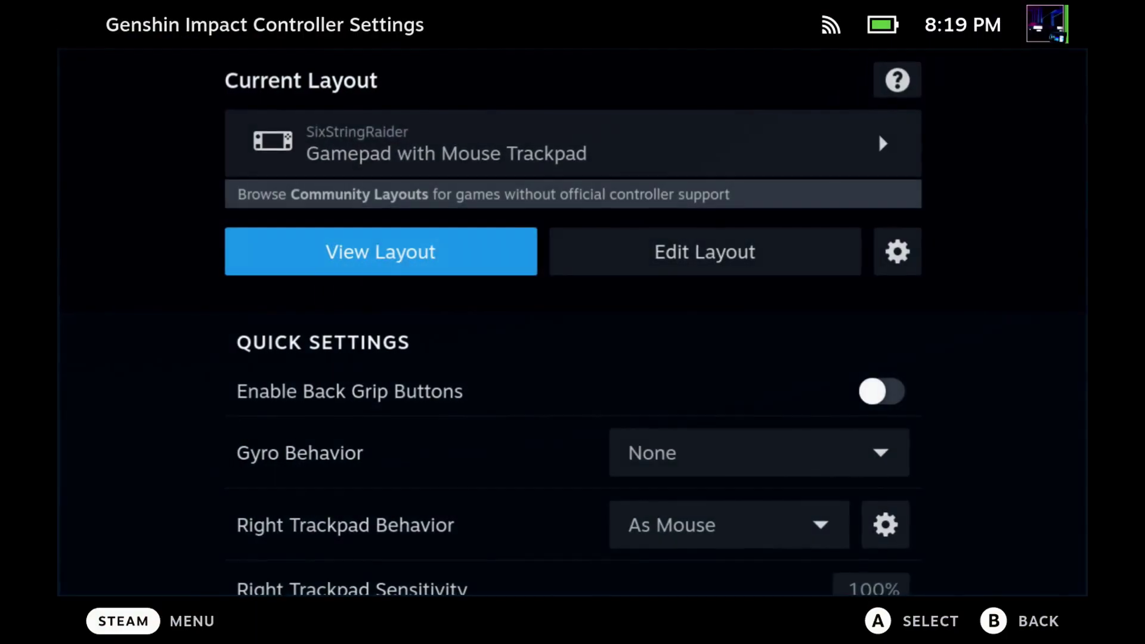
Step: Load and apply the Gamepad With Joystick Trackpad template as the current controller layout
key("Up")
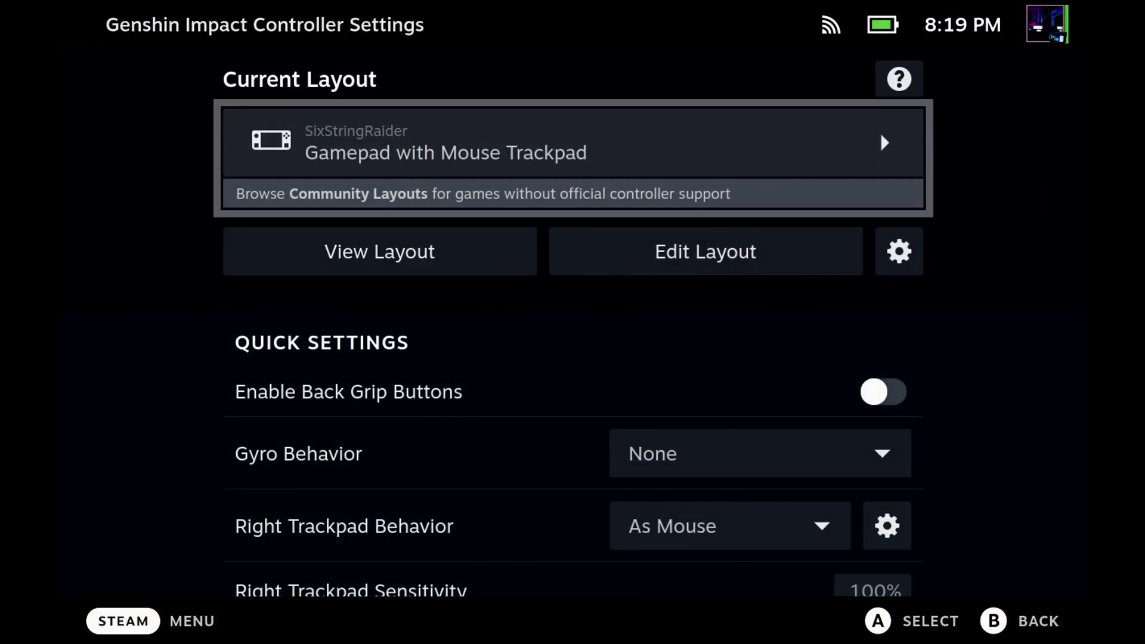
key("Return")
key("Return")
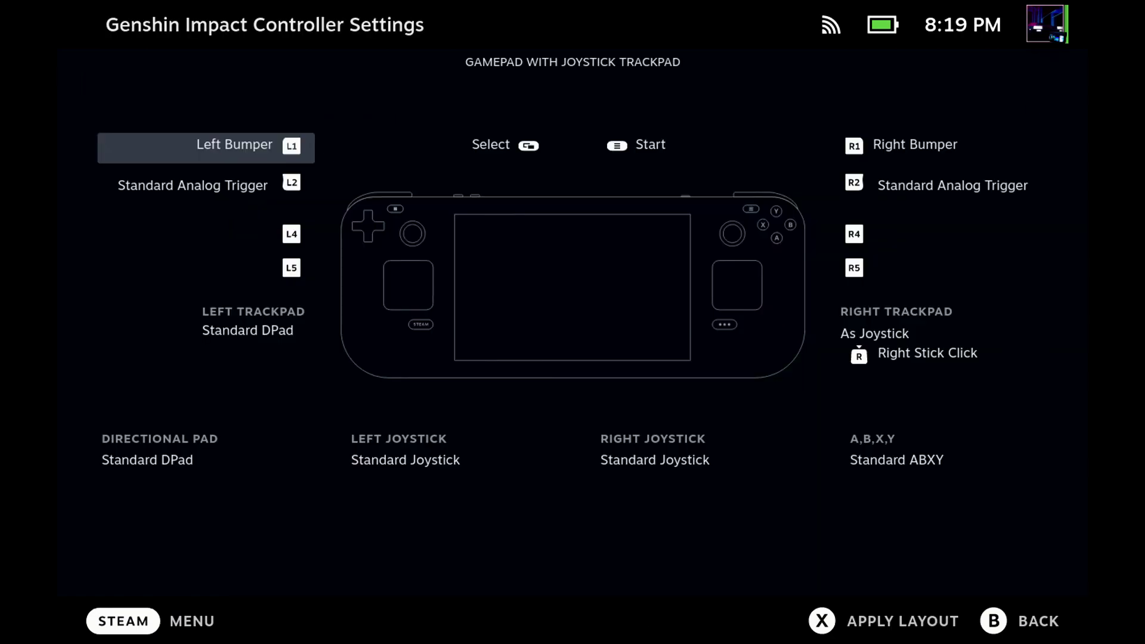
key("x")
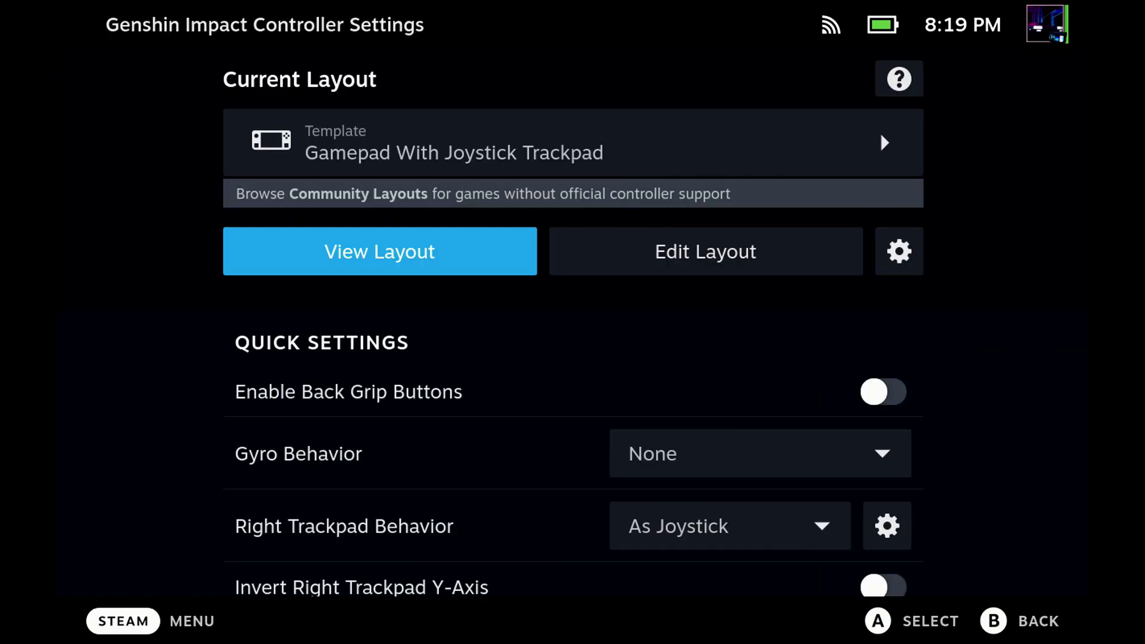
Step: Back in the game, set Controller Setup's Confirm / Cancel to A Confirm / B Cancel
key("Escape")
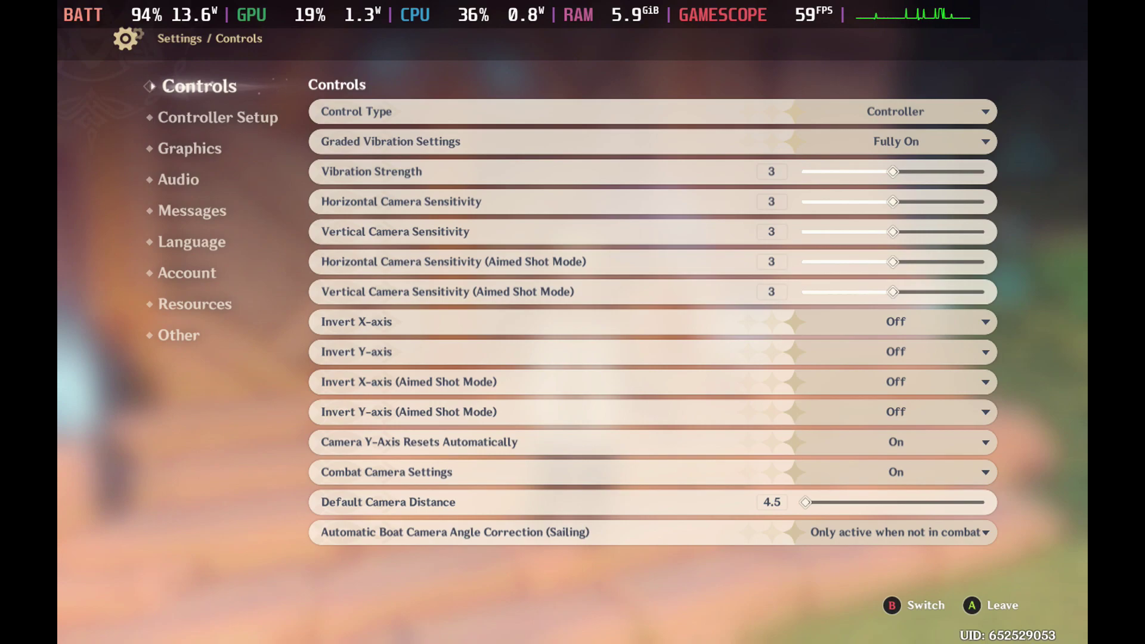
key("Down")
key("Down")
key("Down")
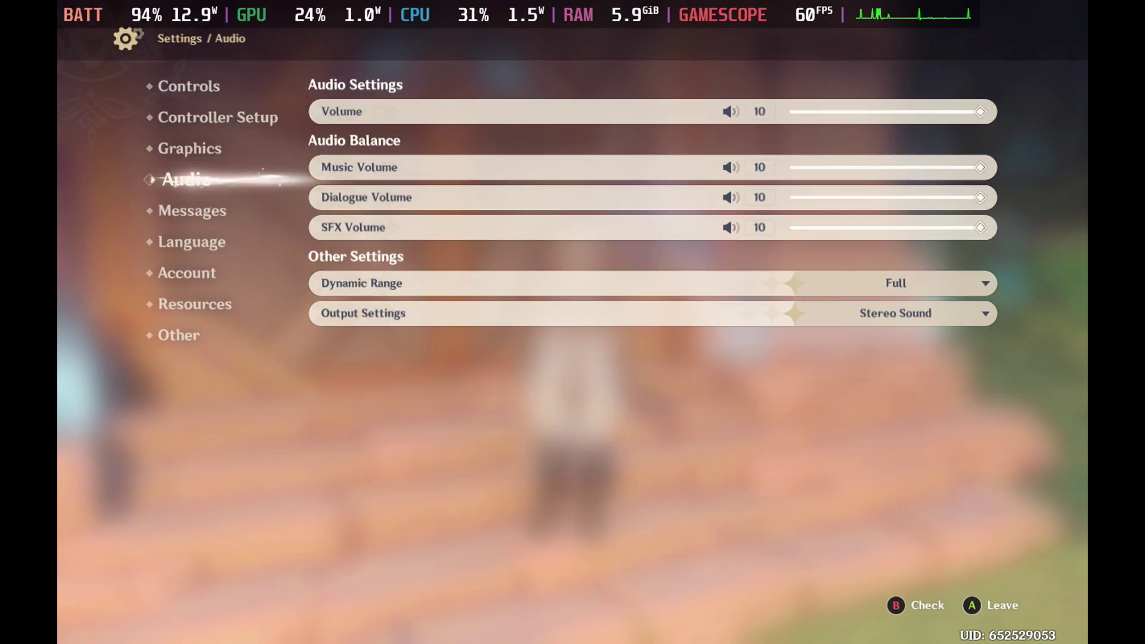
key("Up")
key("Up")
key("Down")
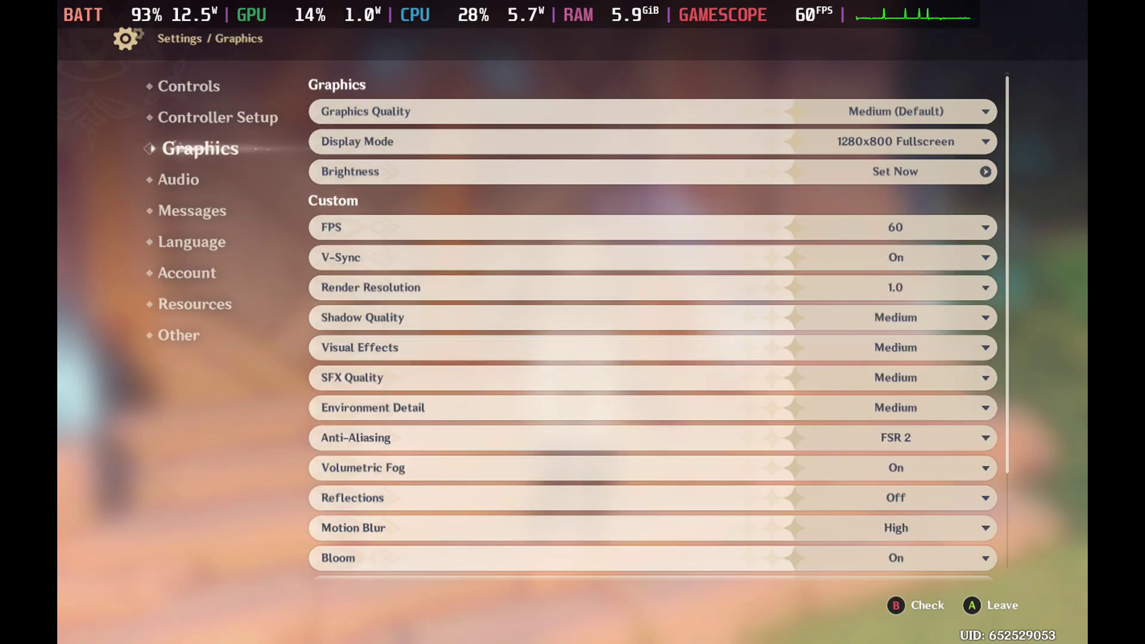
key("Up")
key("Right")
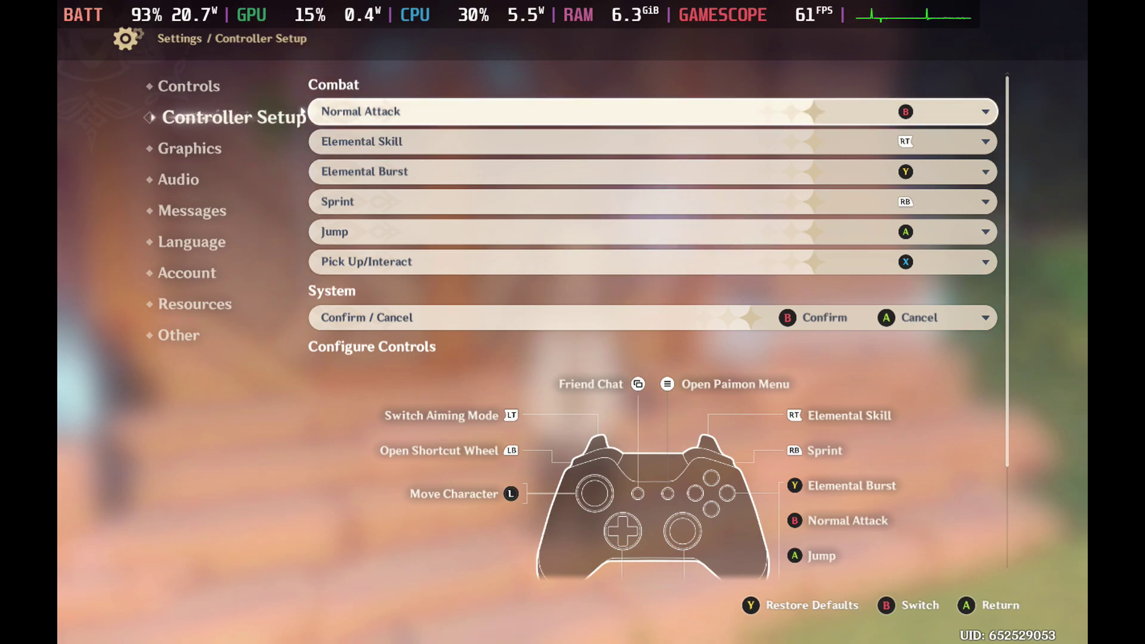
key("Down")
key("Down")
key("Down")
key("Down")
key("Down")
key("Down")
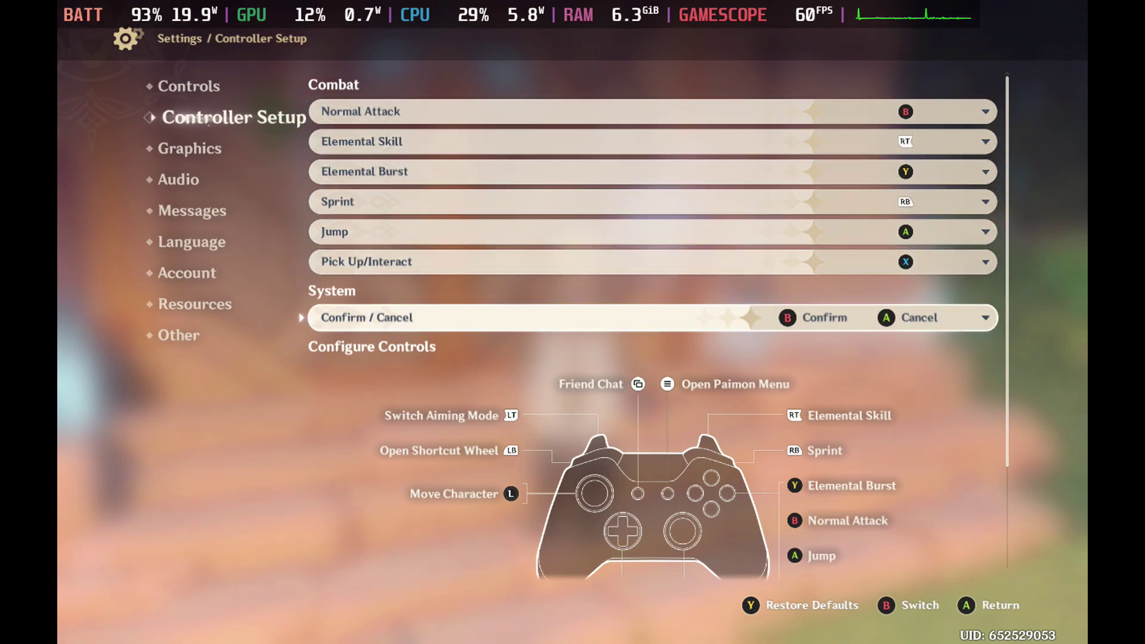
key("Return")
key("Down")
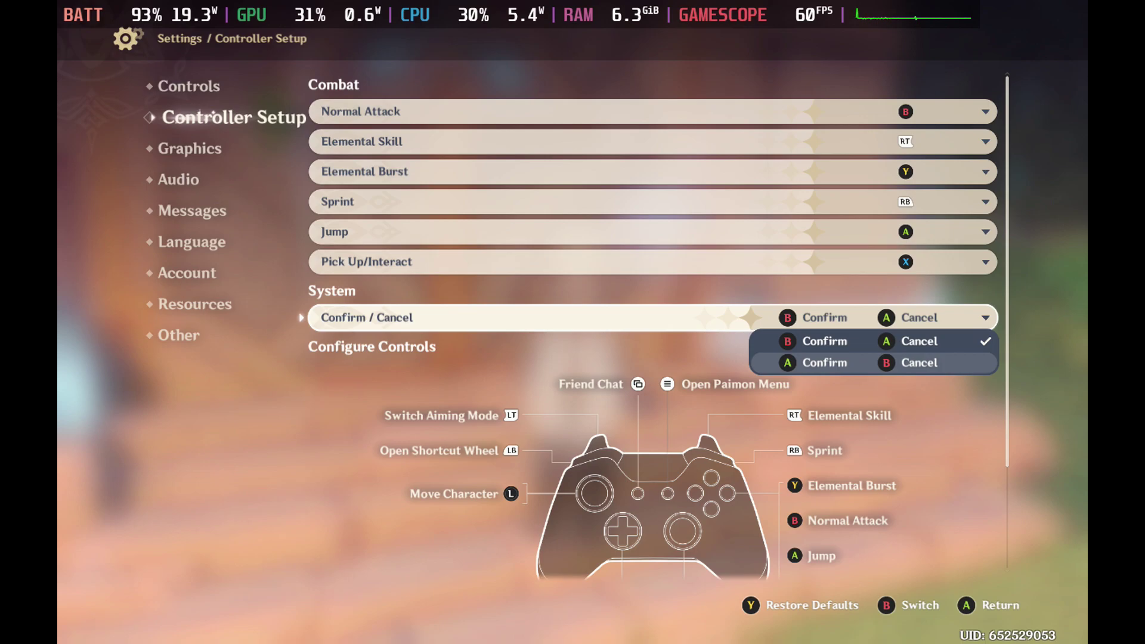
key("Return")
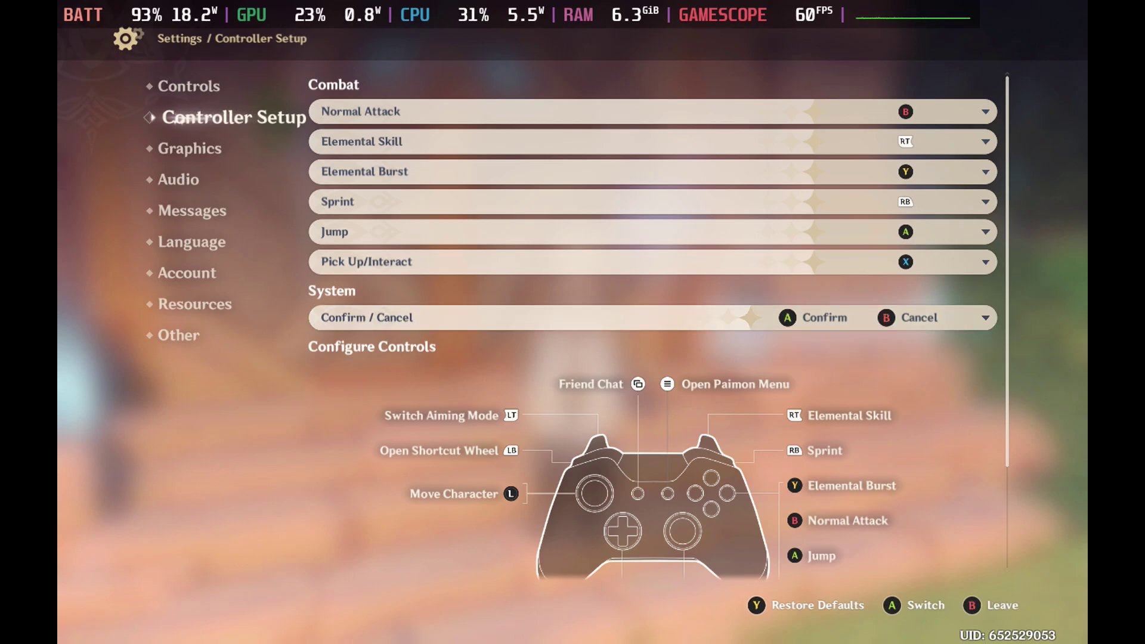
Step: Bring up the Graphics settings, showing Custom quality with V-Sync off
key("Down")
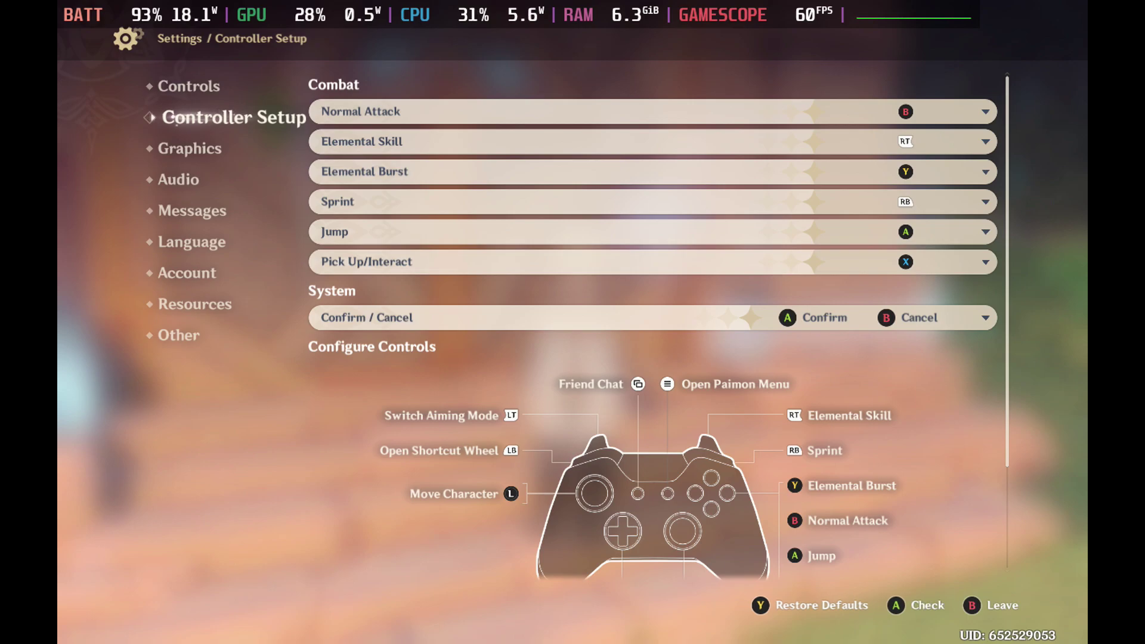
key("Escape")
key("Down")
key("Return")
Step: Review the Low graphics options down to Anisotropic Filtering, then exit Settings to the Paimon menu
key("Down")
key("Down")
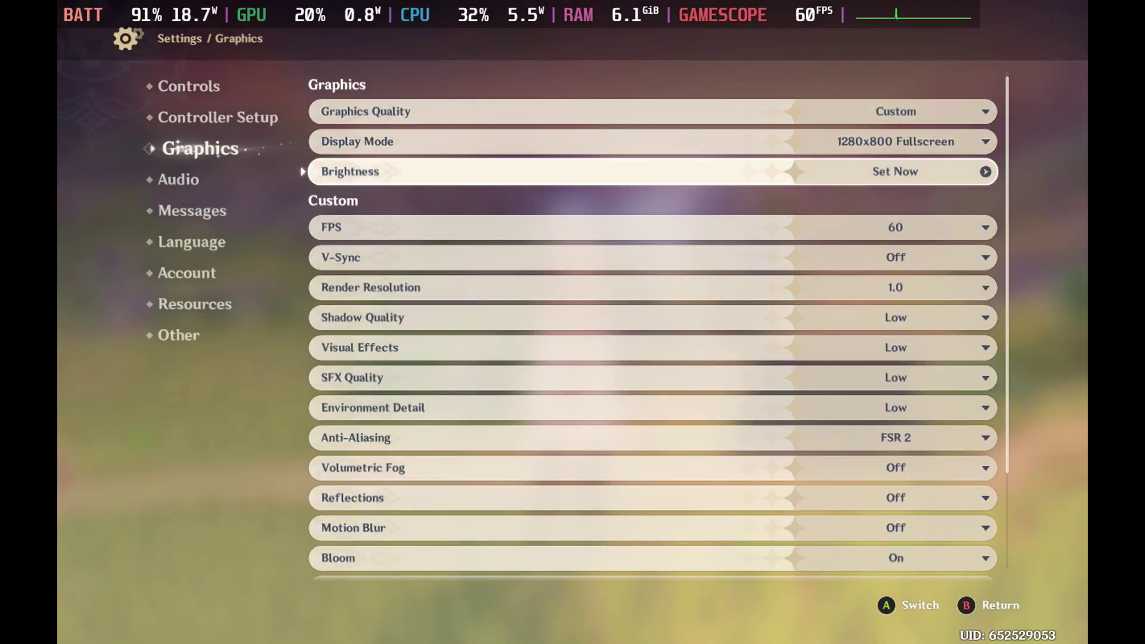
key("Down")
key("Down")
key("Down")
key("Down")
key("Down")
key("Down")
key("Down")
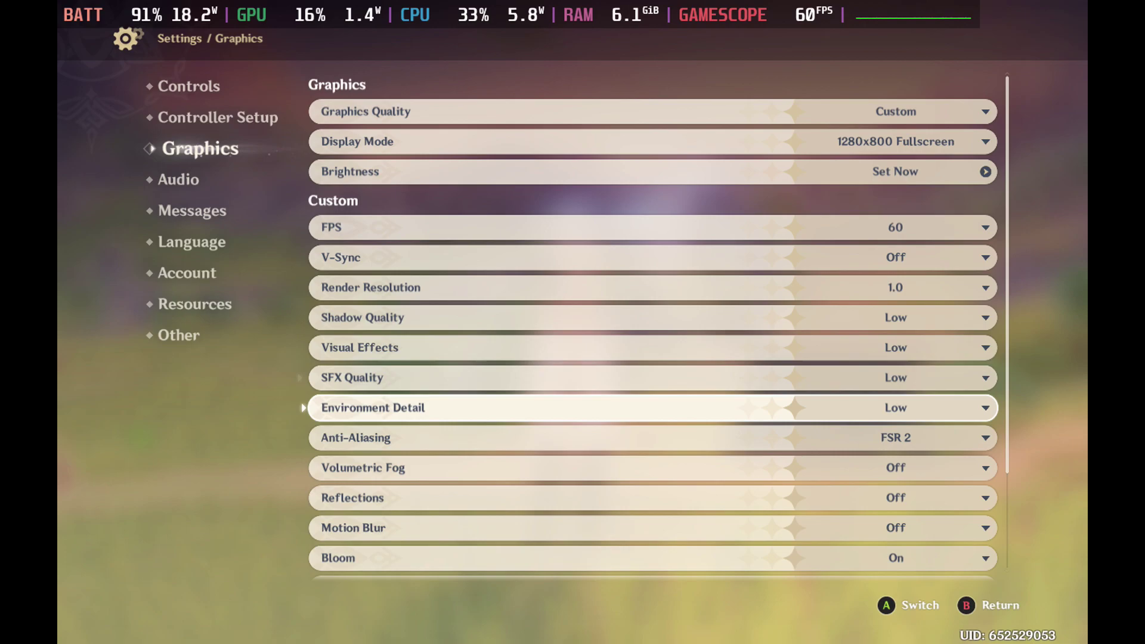
key("Down")
key("Down")
key("Down")
key("Down")
key("Down")
key("Down")
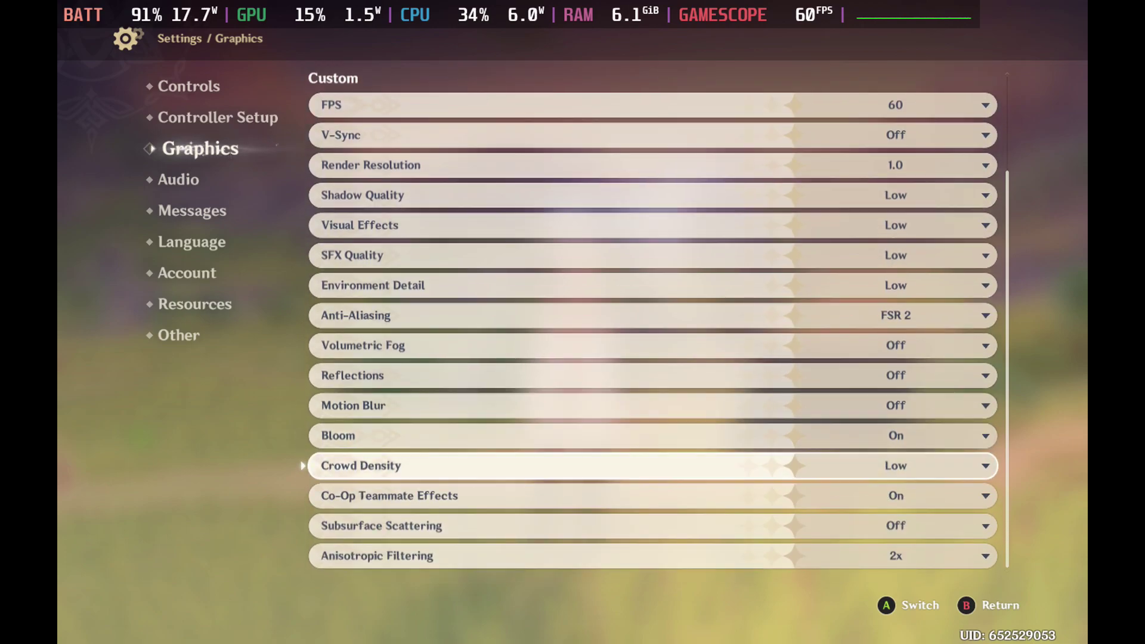
key("Down")
key("Down")
key("Down")
key("Escape")
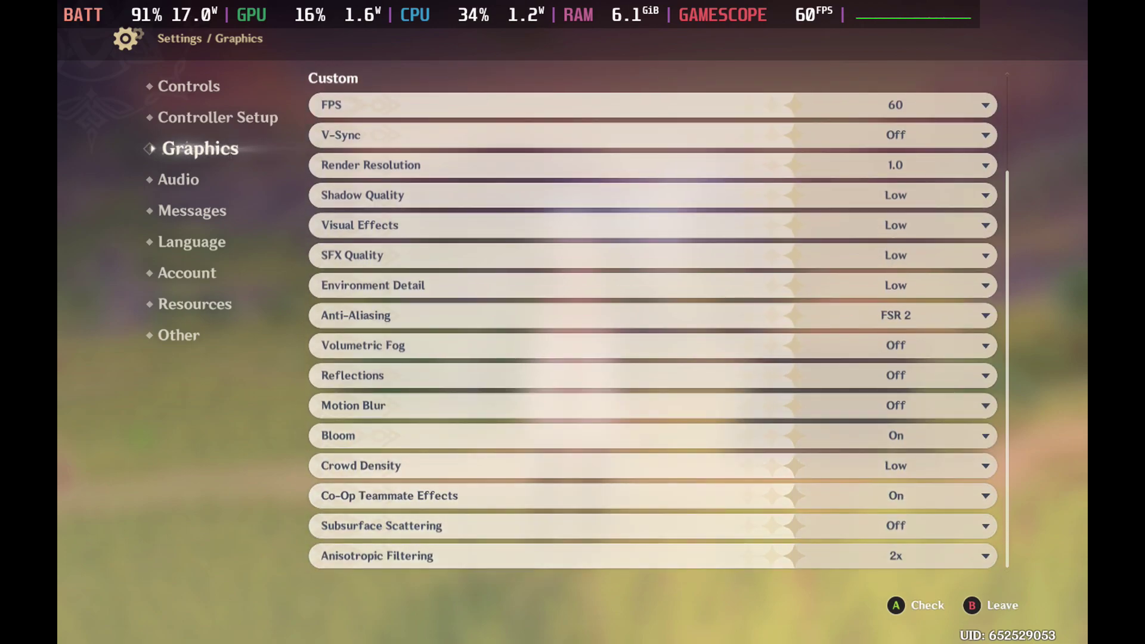
key("Escape")
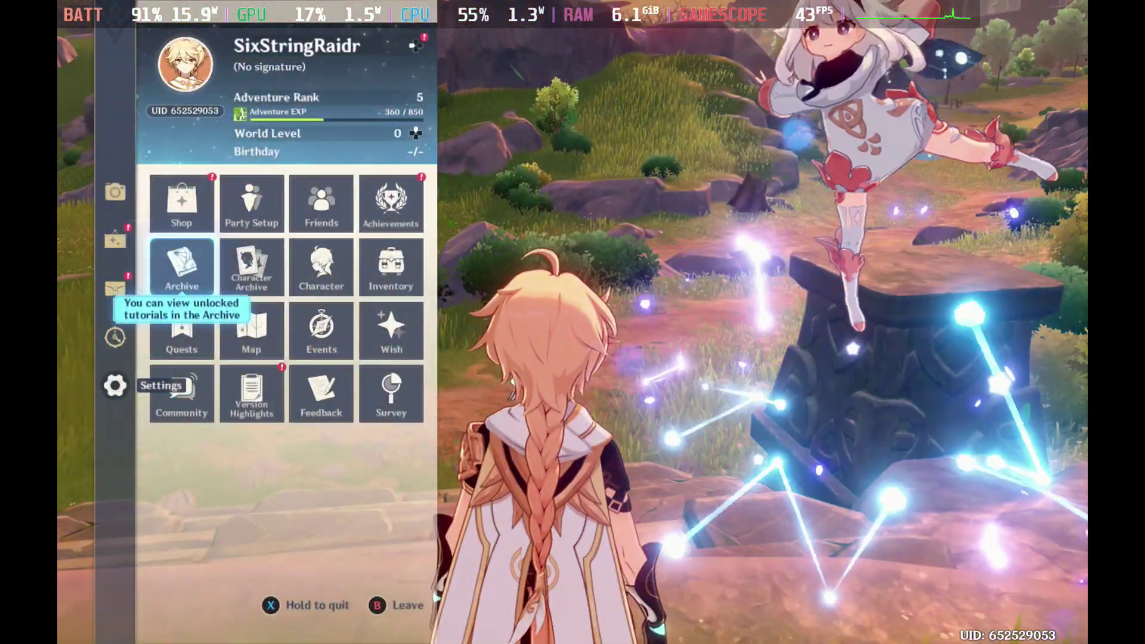
Step: Close the Paimon menu and resume playing in the open world at 60 FPS
key("Escape")
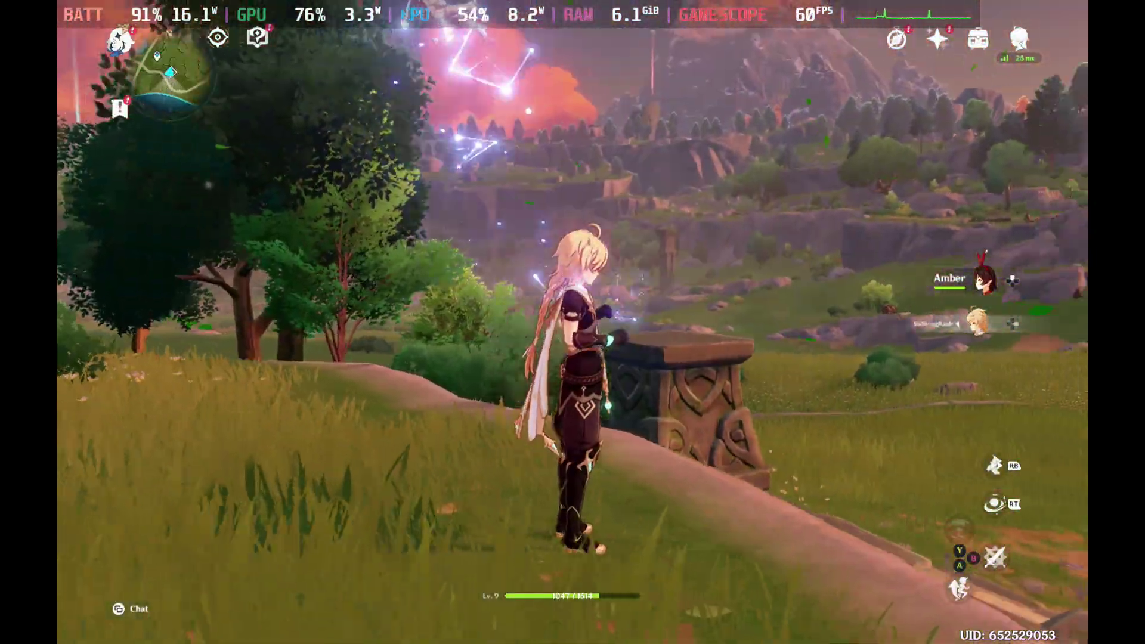